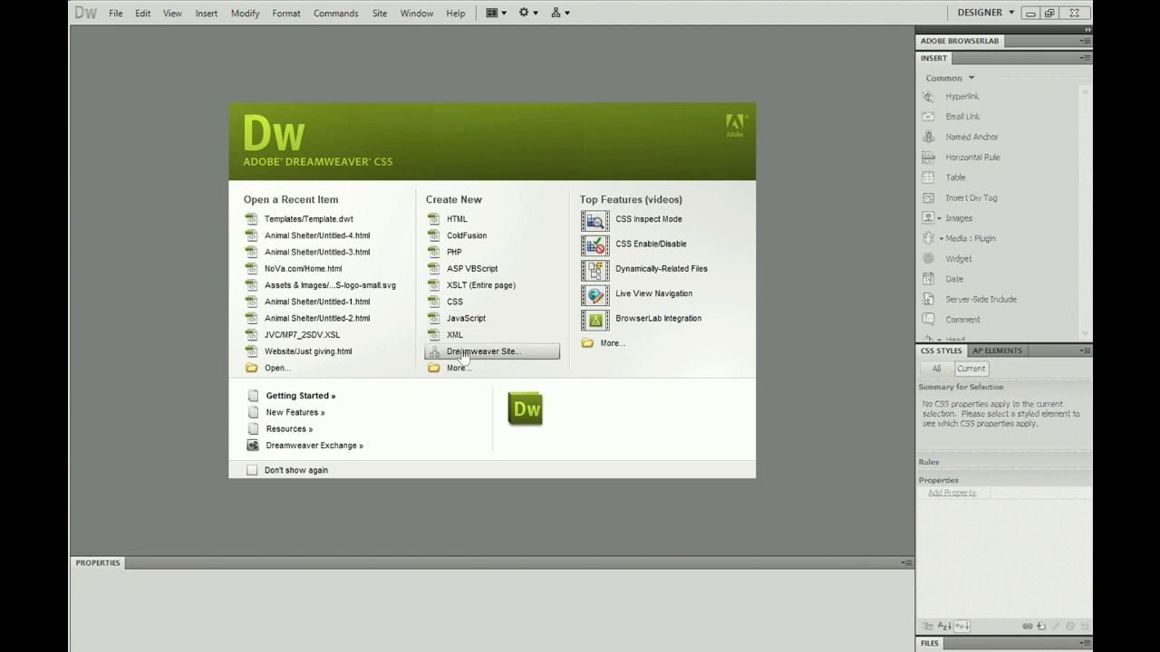
# - Create a Dreamweaver site named Createmag with F:\Kingsdown\Teaching\Yr11IT\CiDA as its local site folder
pyautogui.click(463, 352)
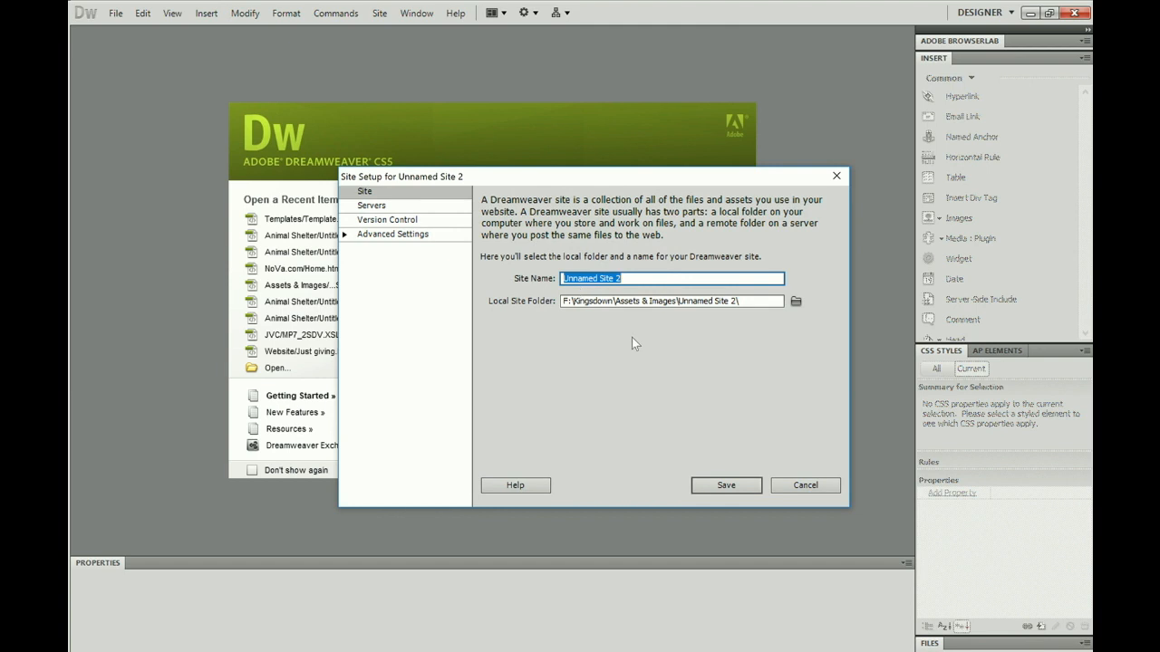
pyautogui.write('Createmag')
pyautogui.click(796, 302)
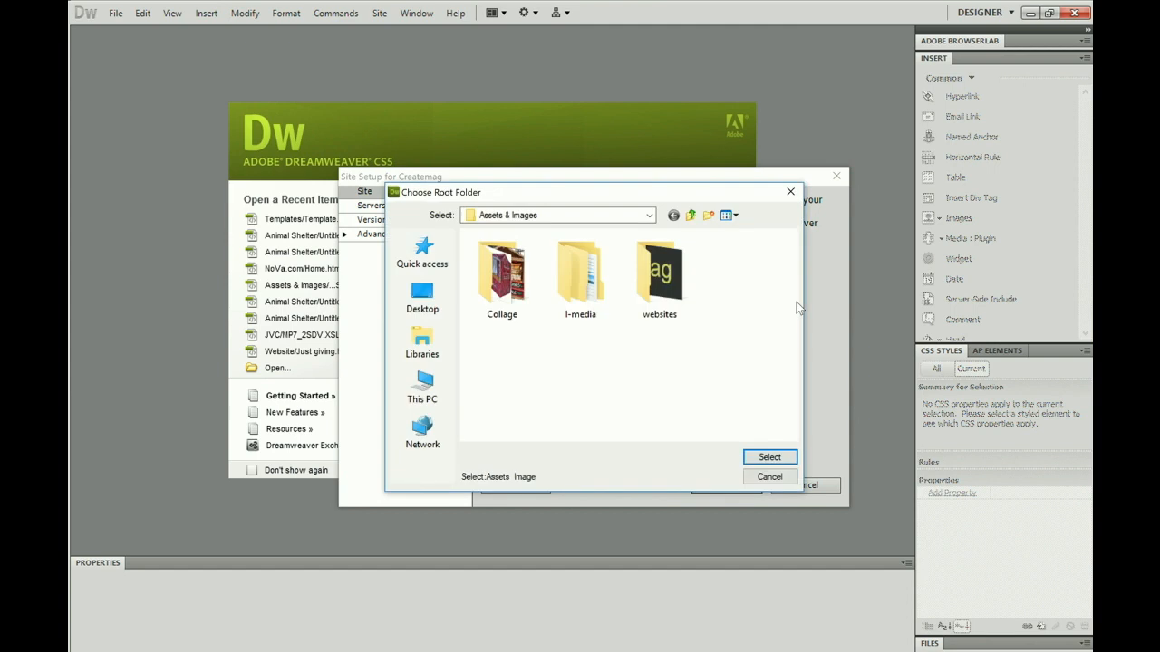
pyautogui.click(426, 399)
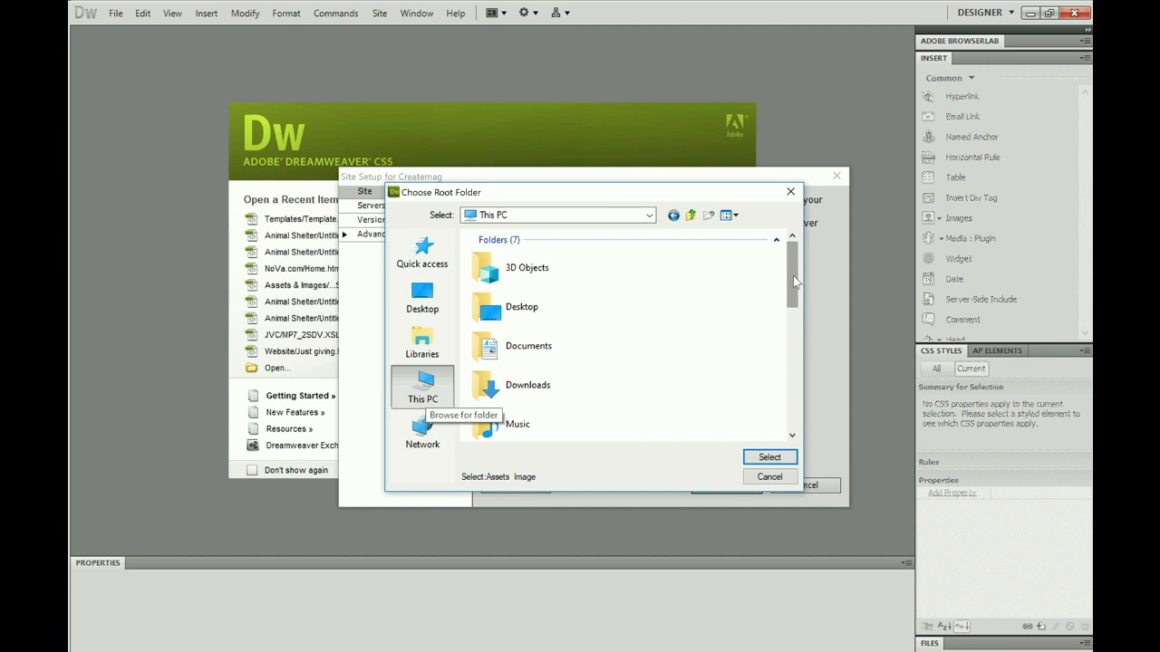
pyautogui.moveTo(793, 275); pyautogui.dragTo(769, 370)
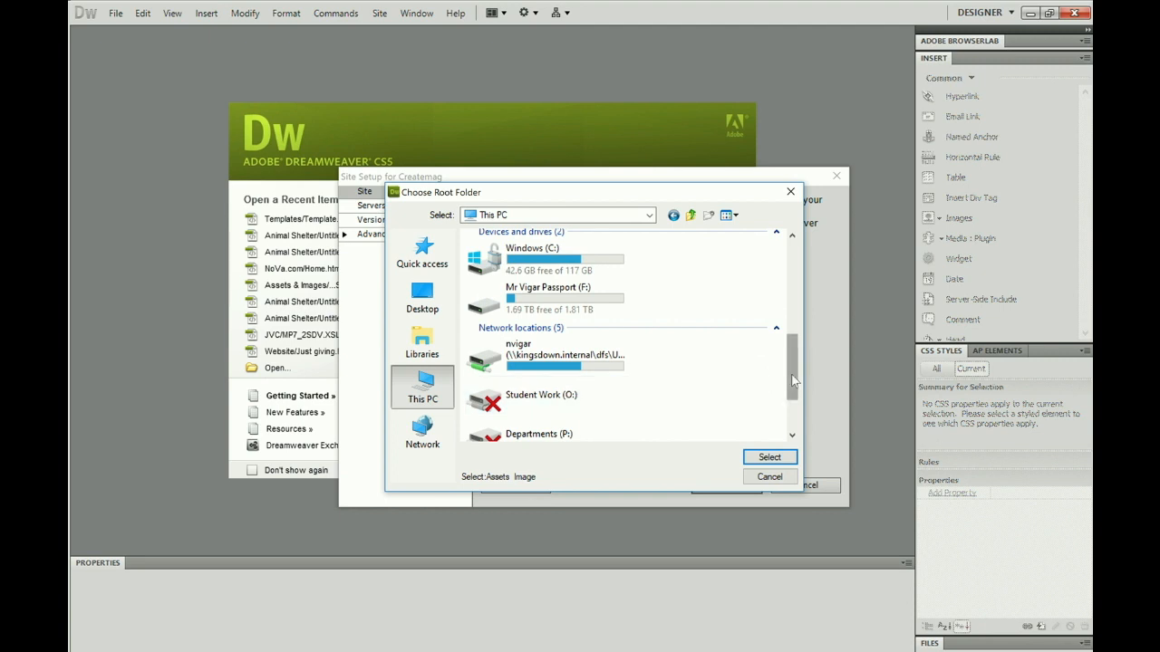
pyautogui.click(518, 310)
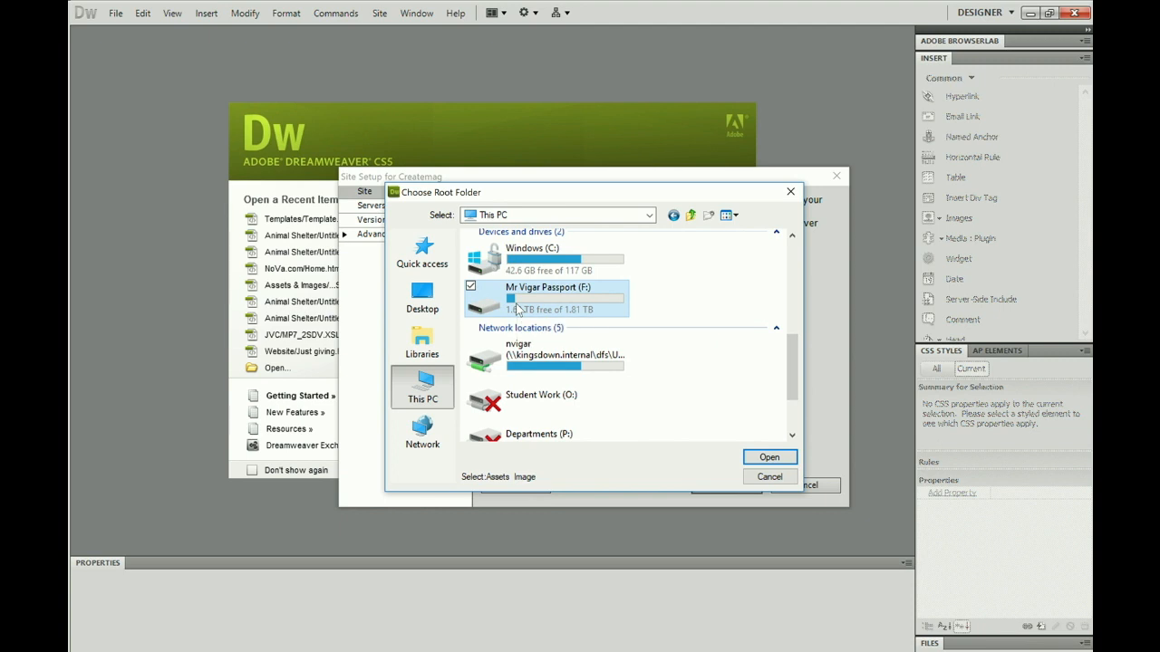
pyautogui.doubleClick(518, 310)
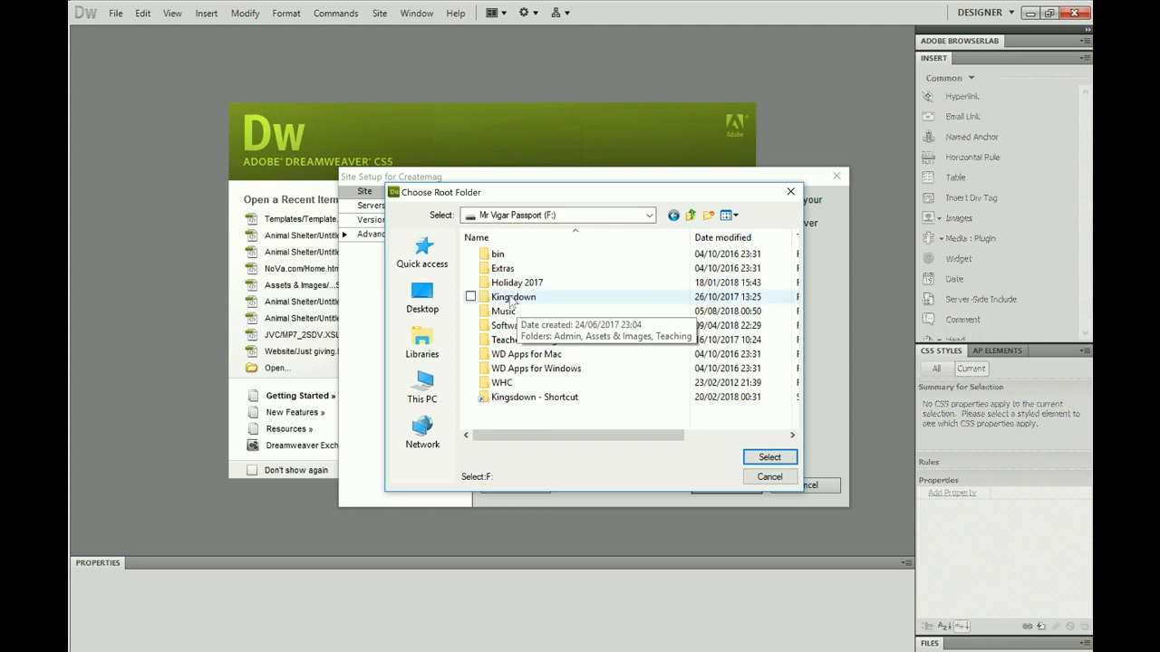
pyautogui.doubleClick(510, 300)
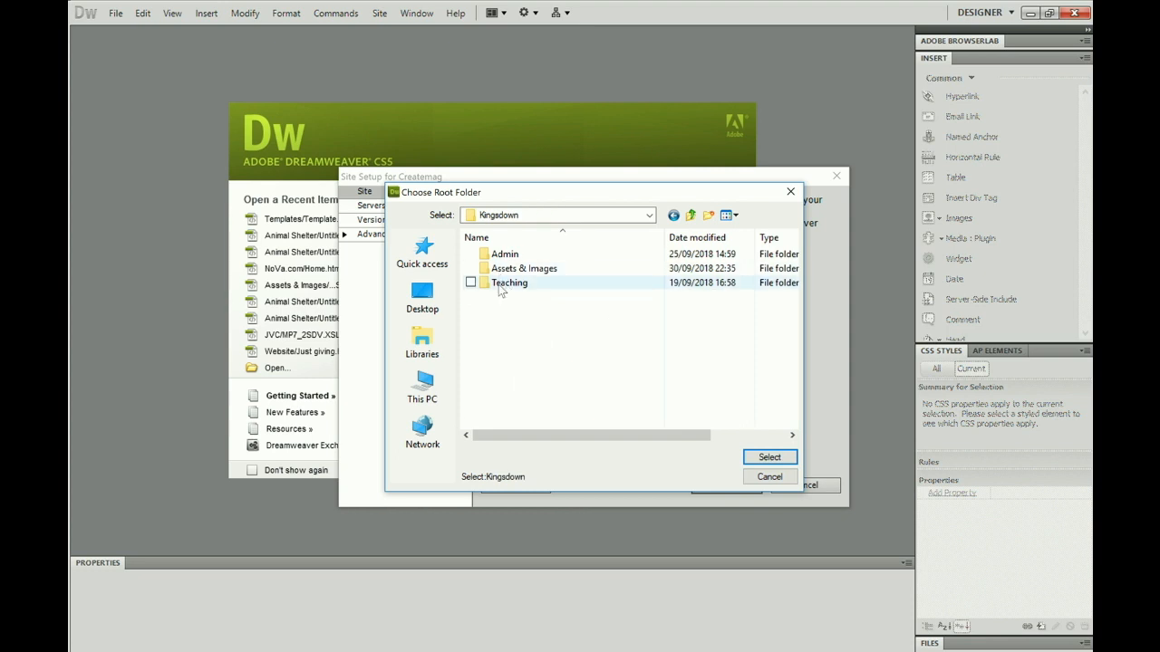
pyautogui.doubleClick(500, 284)
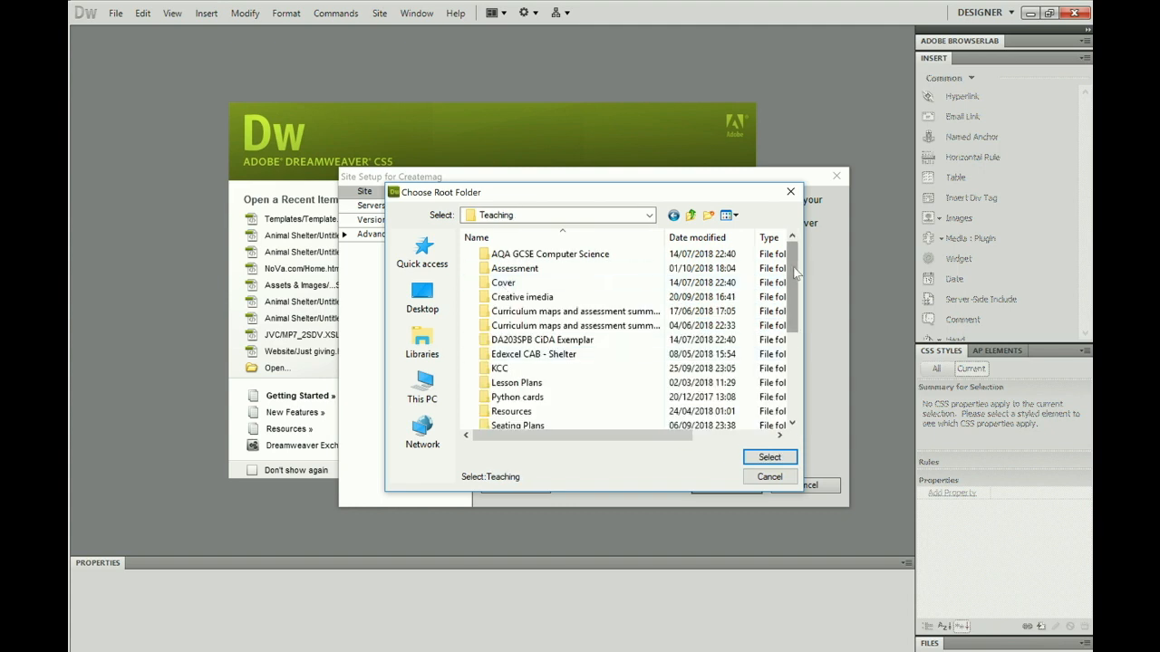
pyautogui.moveTo(793, 272); pyautogui.dragTo(781, 361)
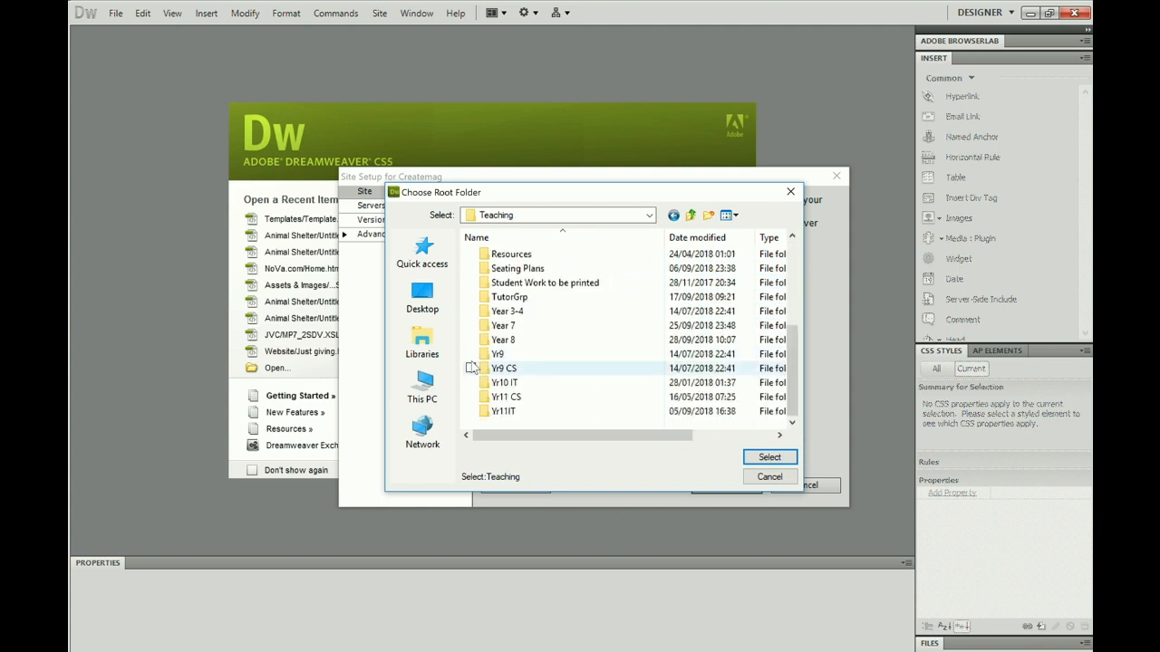
pyautogui.doubleClick(513, 412)
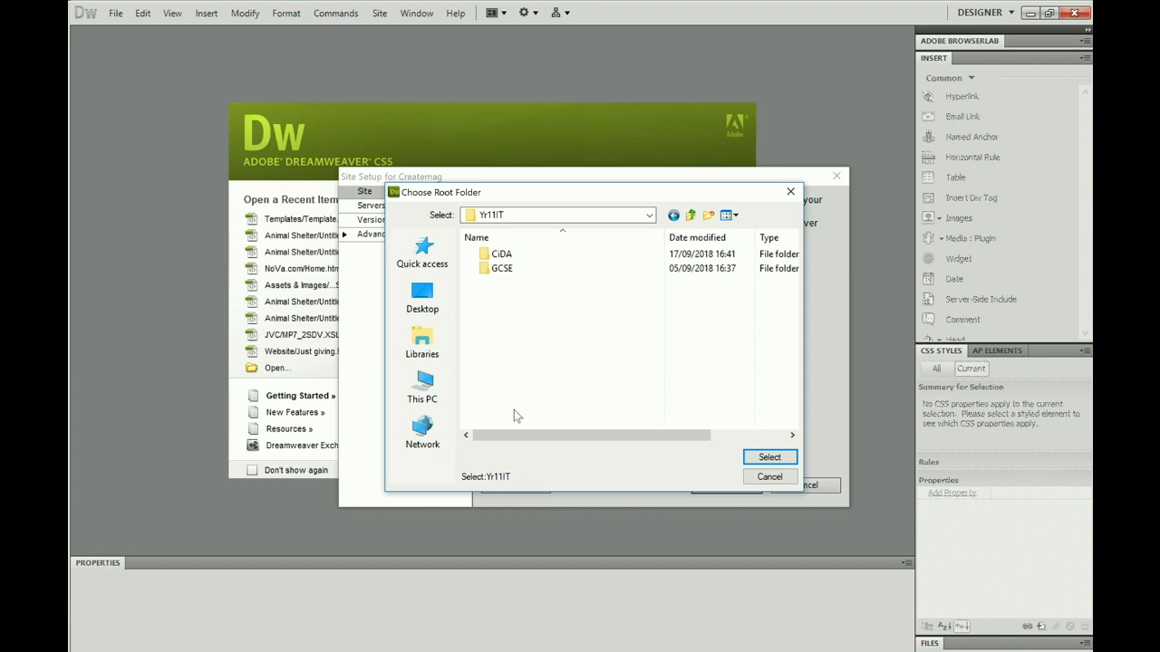
pyautogui.doubleClick(503, 254)
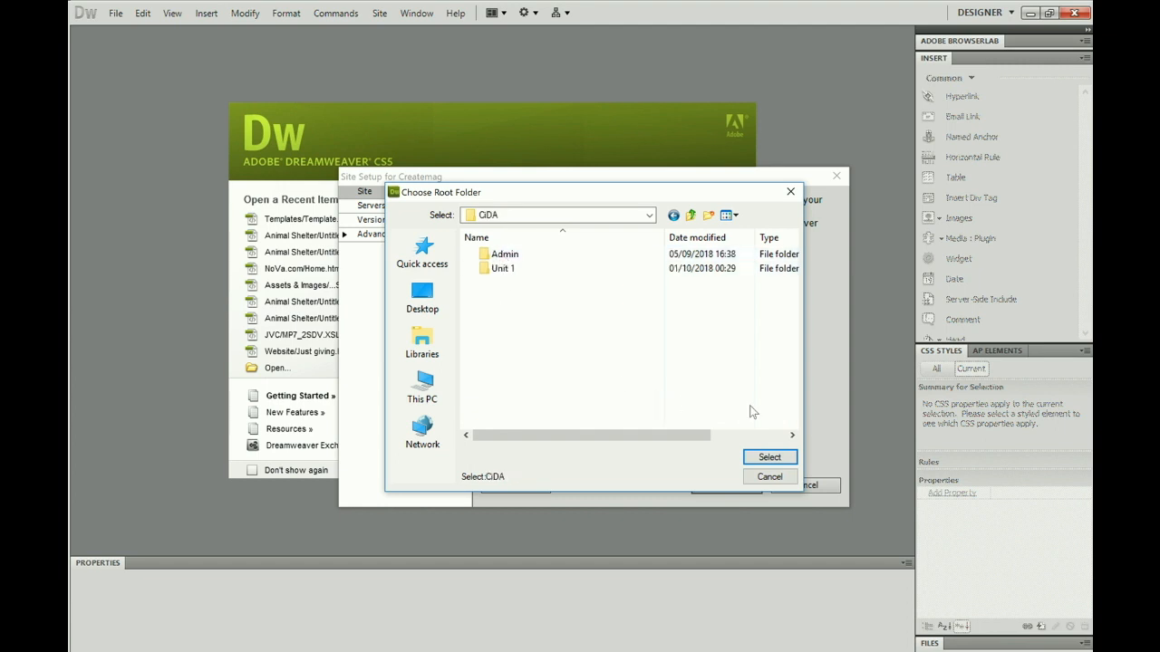
pyautogui.click(768, 458)
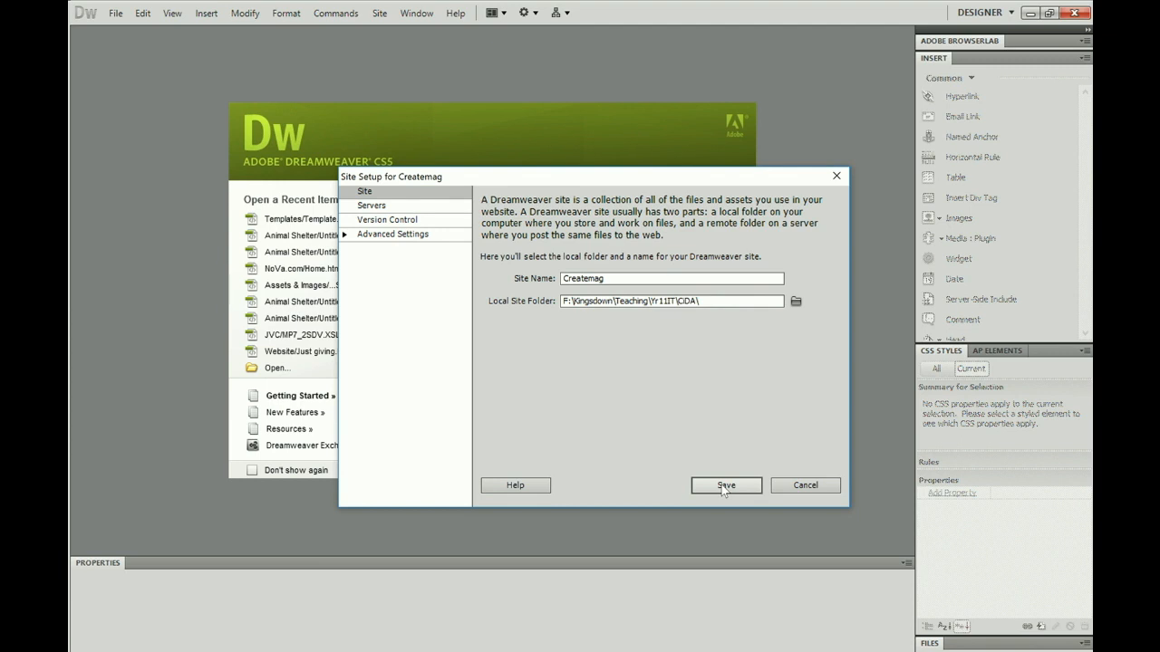
pyautogui.click(725, 485)
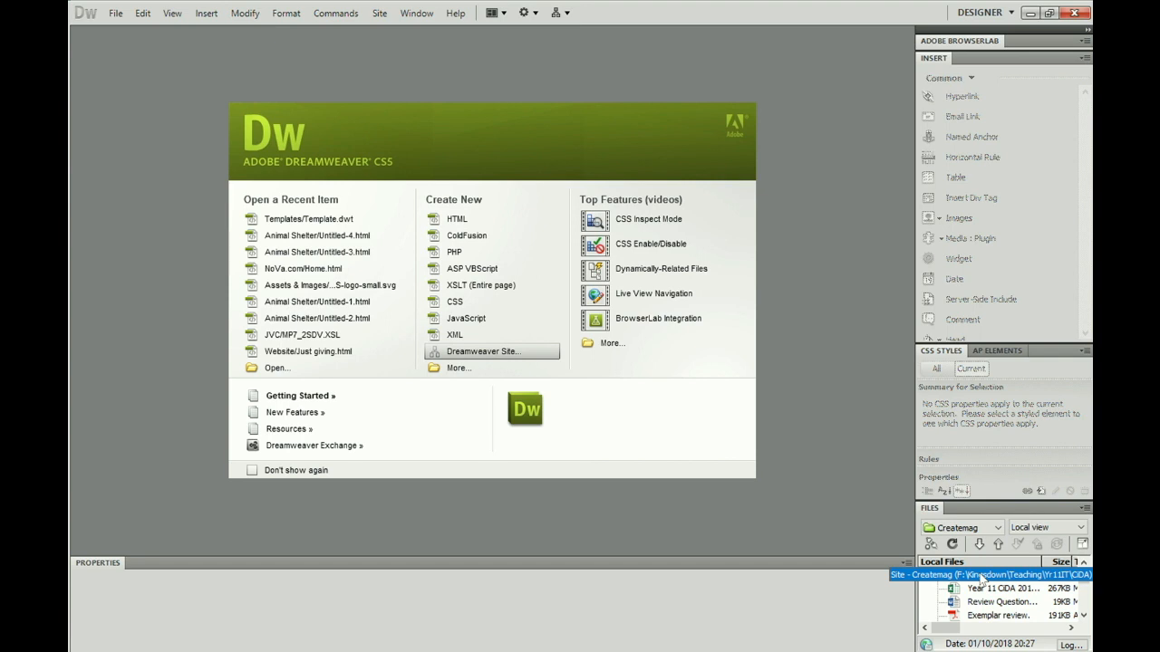
# - Create a new blank HTML template document with no preset layout
pyautogui.click(455, 372)
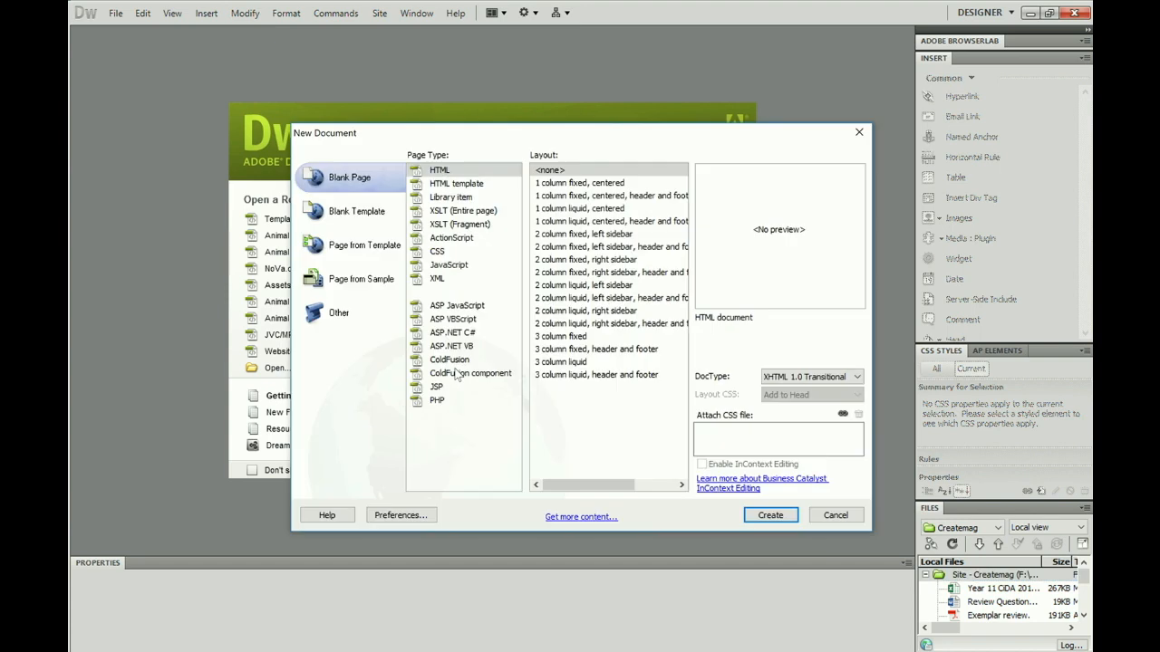
pyautogui.click(352, 219)
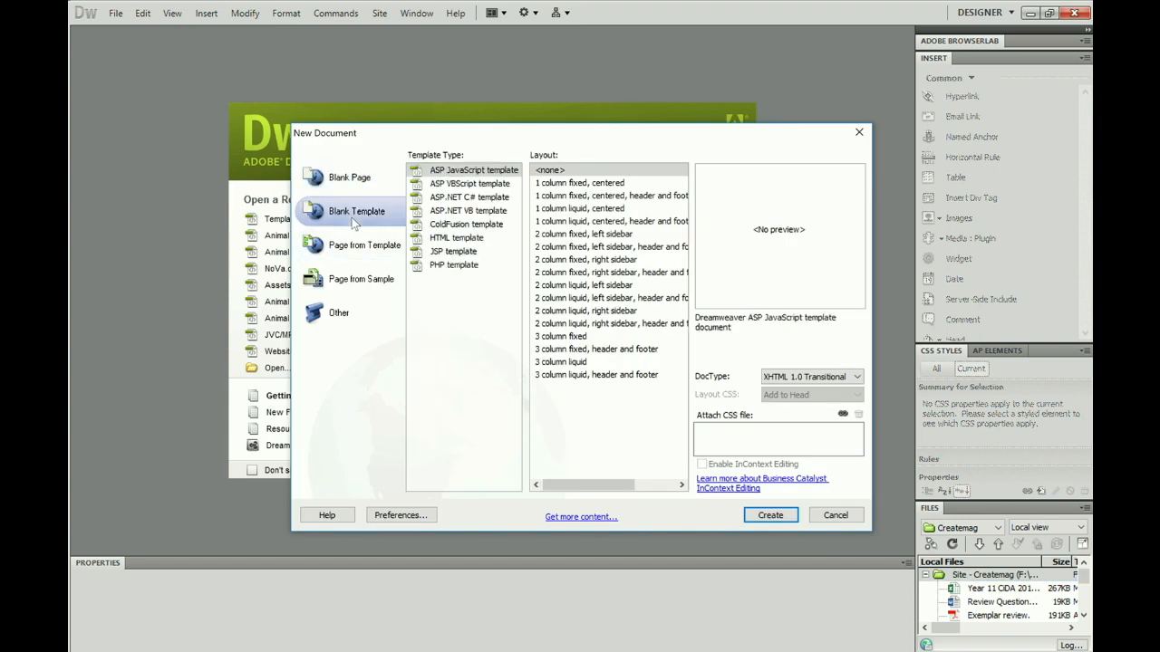
pyautogui.click(449, 240)
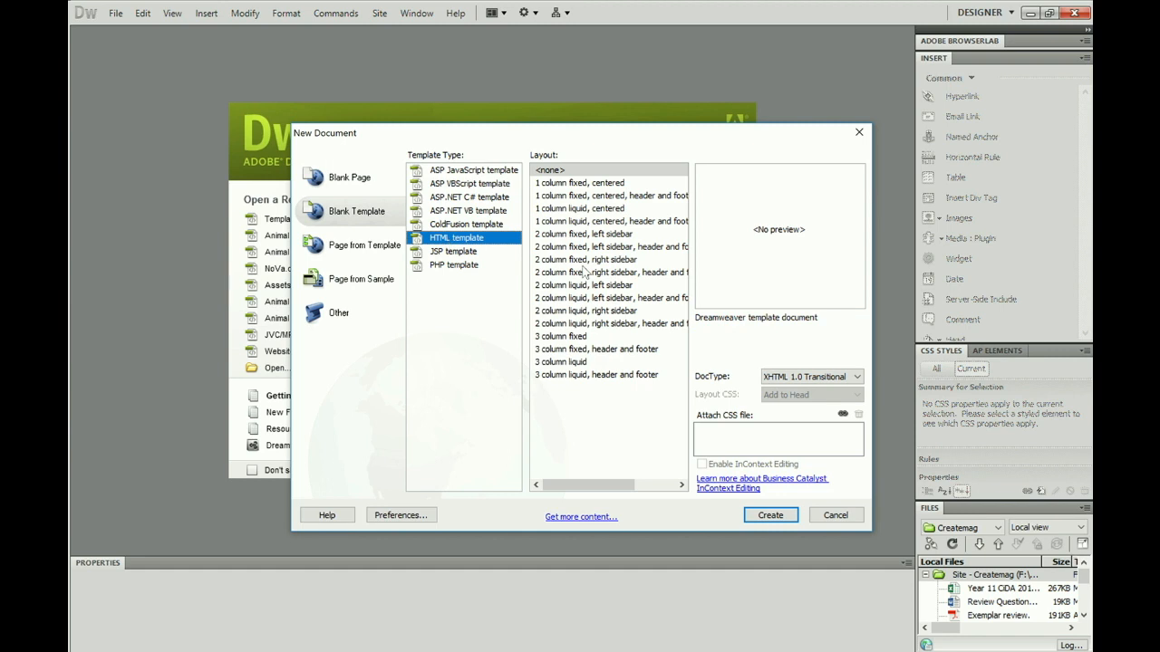
pyautogui.click(772, 516)
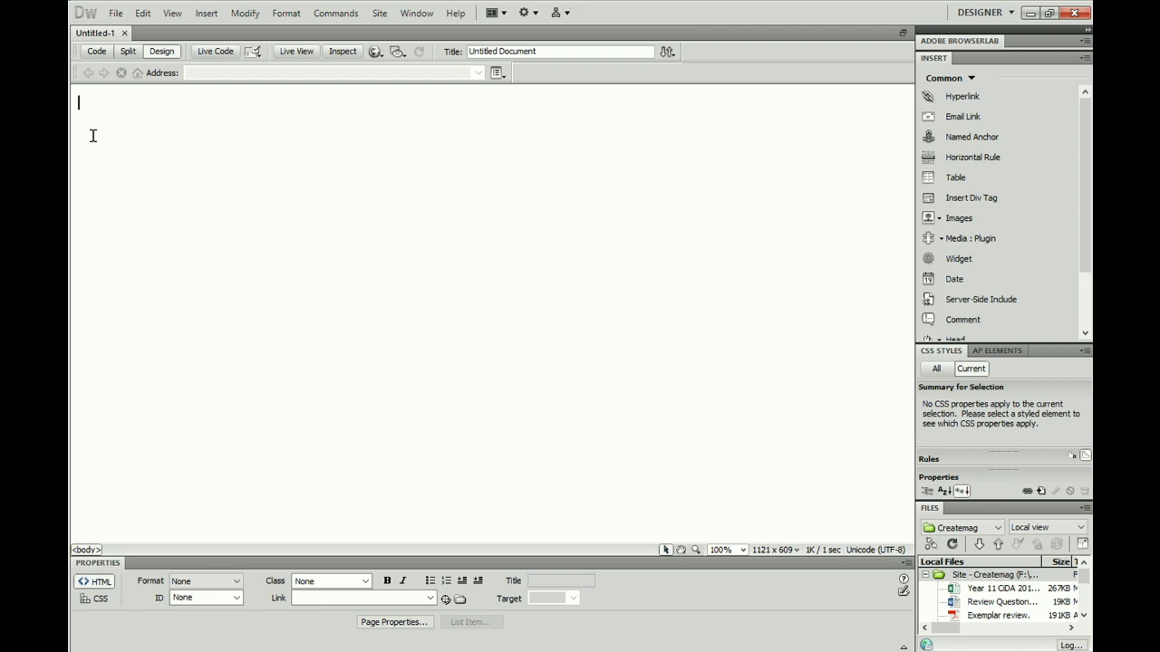
# - Set the page's left, right, top and bottom margins to 0 px in the page properties
pyautogui.click(393, 623)
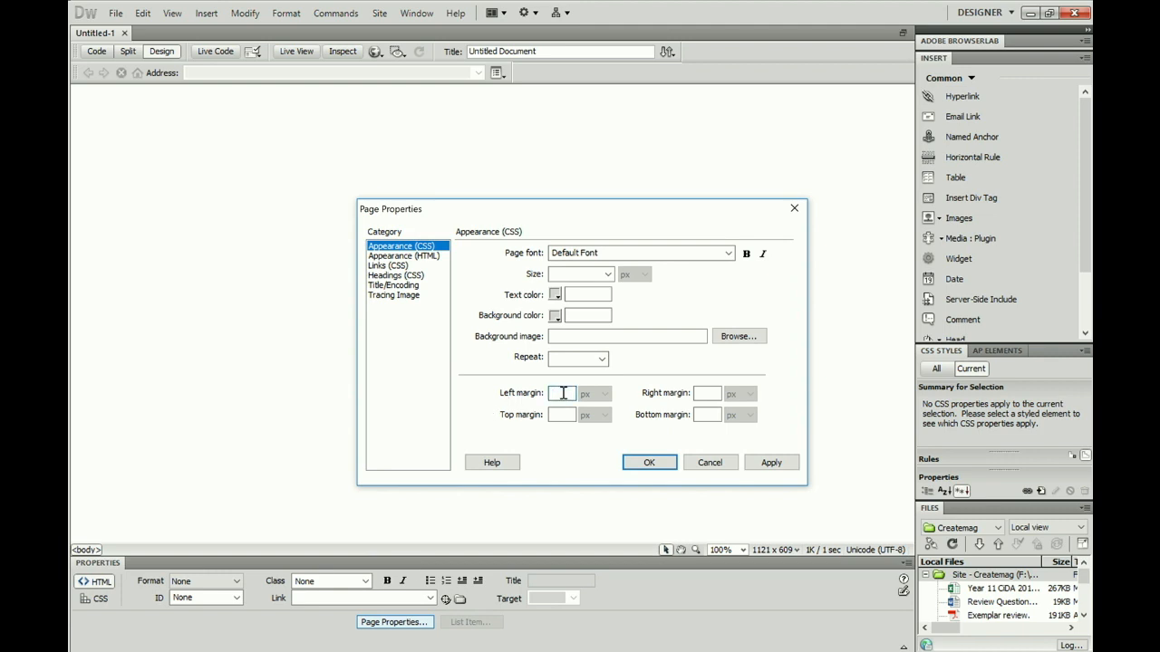
pyautogui.write('0')
pyautogui.click(702, 394)
pyautogui.write('0')
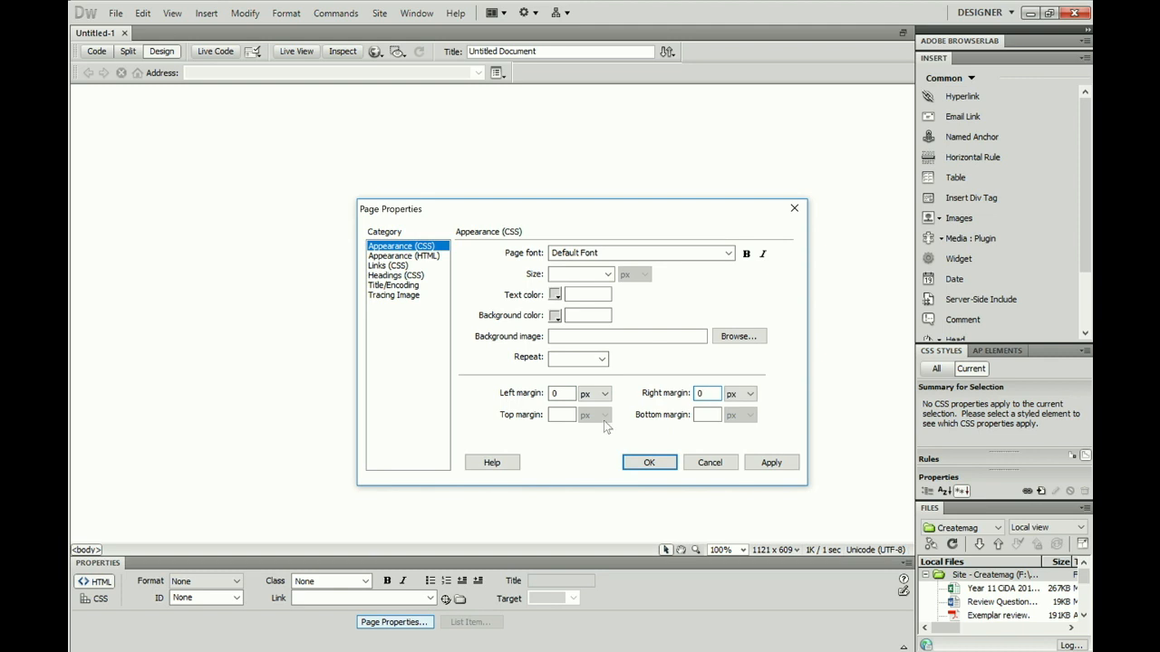
pyautogui.click(553, 414)
pyautogui.write('0')
pyautogui.click(704, 415)
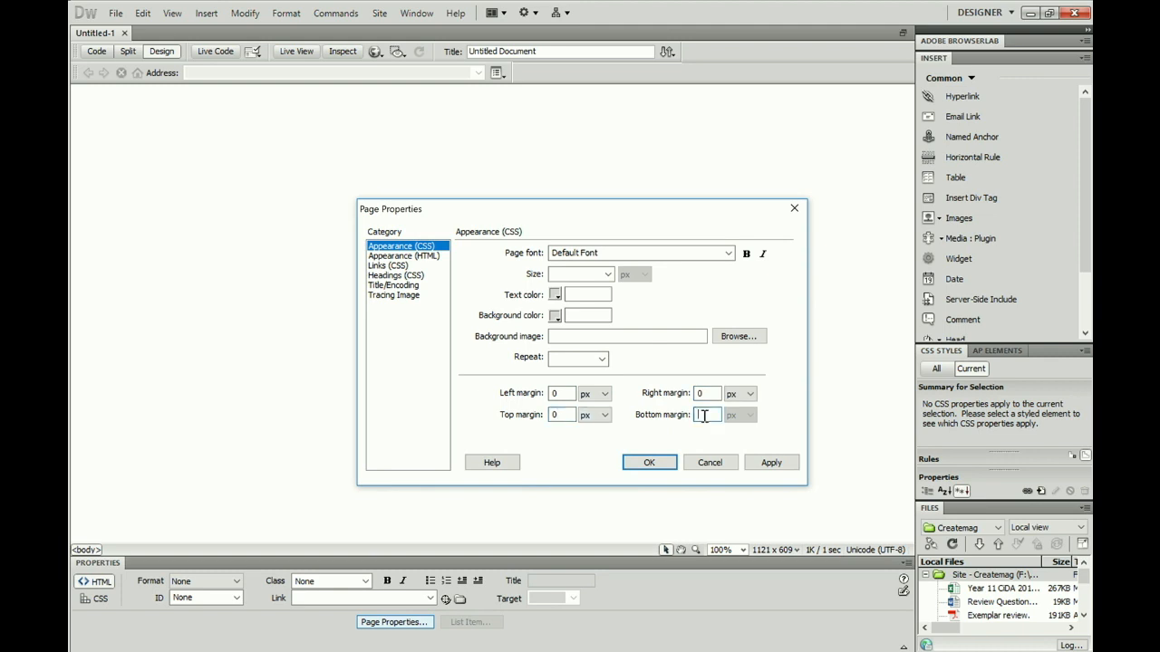
pyautogui.write('0')
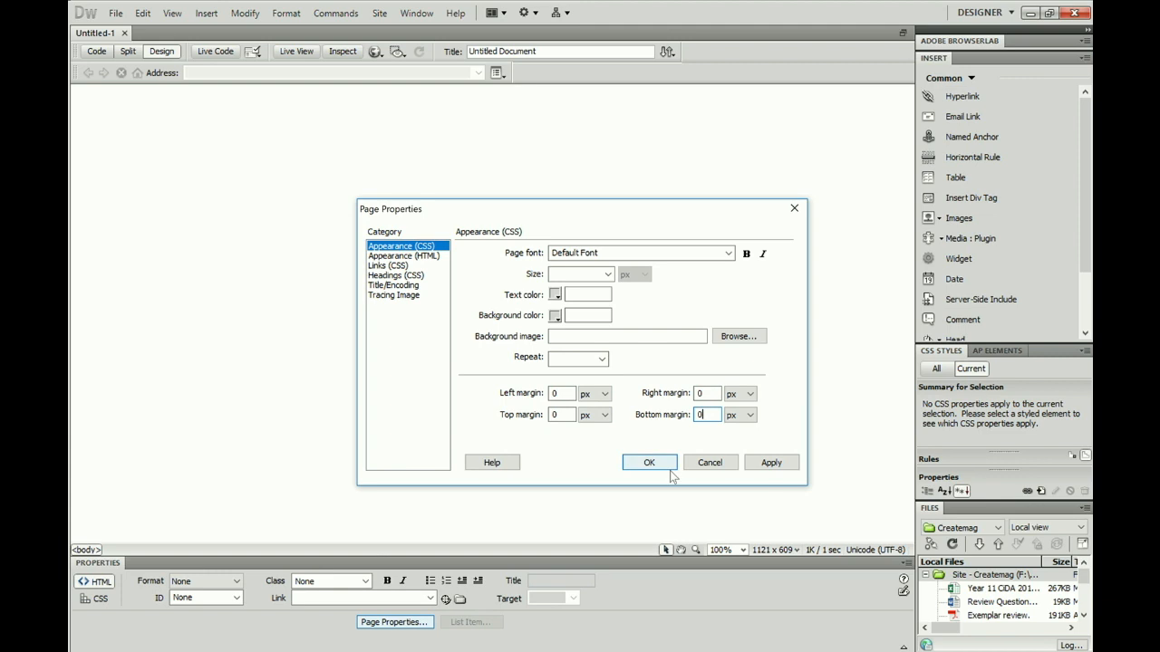
pyautogui.click(775, 463)
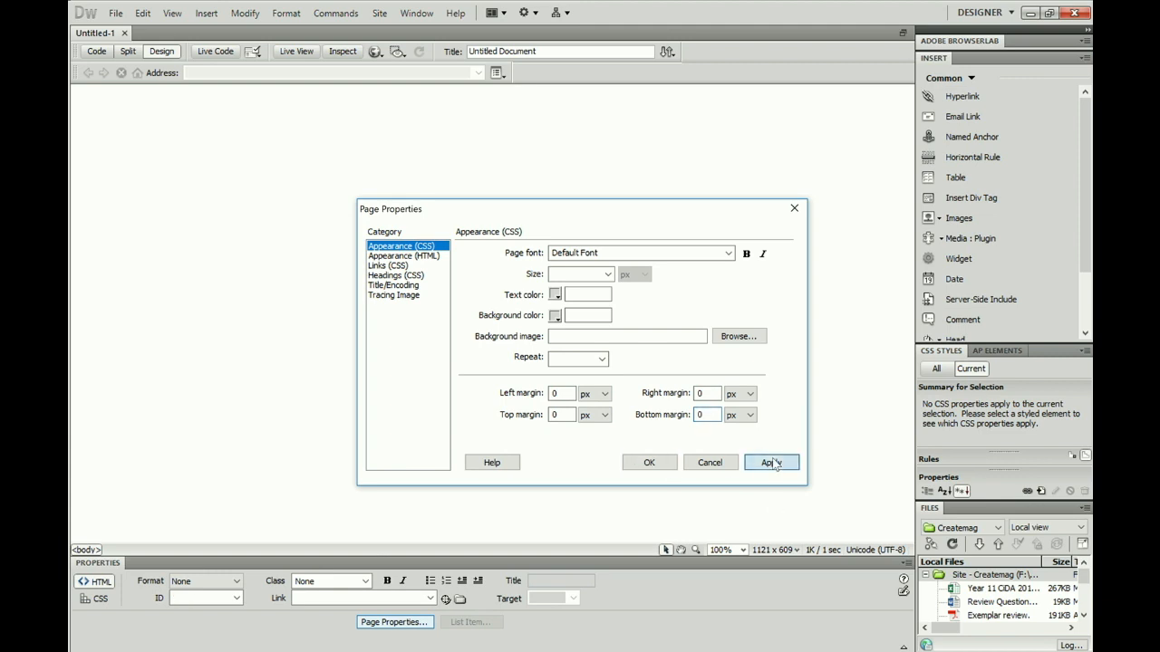
pyautogui.click(649, 463)
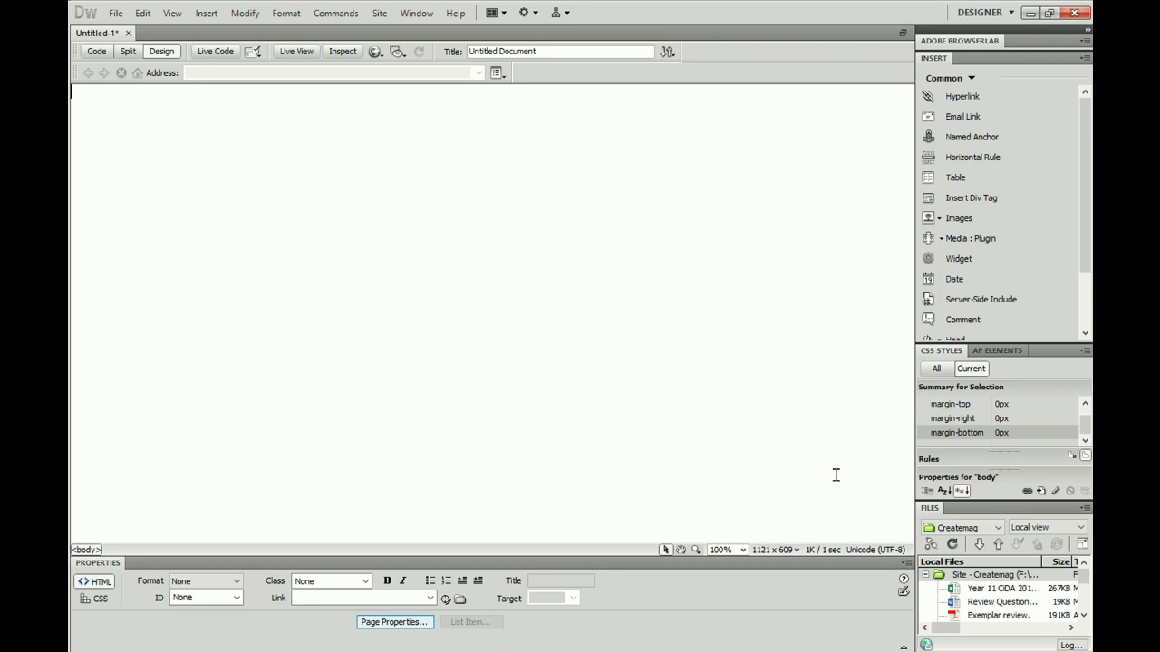
# - Insert an AP Div layout object into the empty template page
pyautogui.click(205, 15)
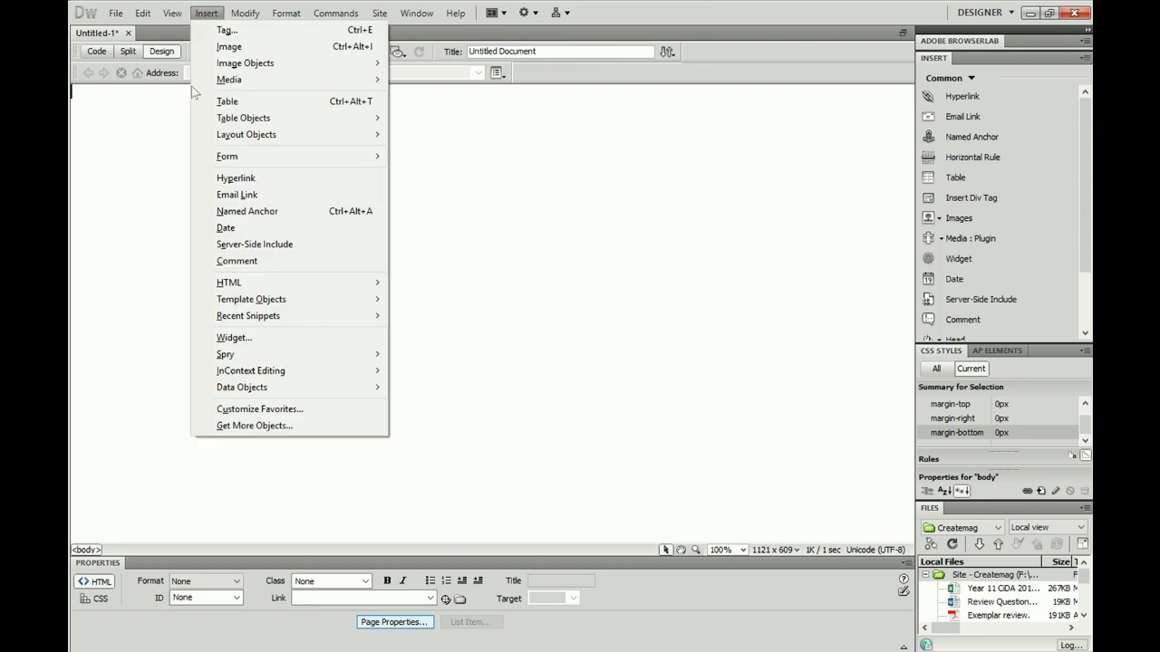
pyautogui.moveTo(224, 137)
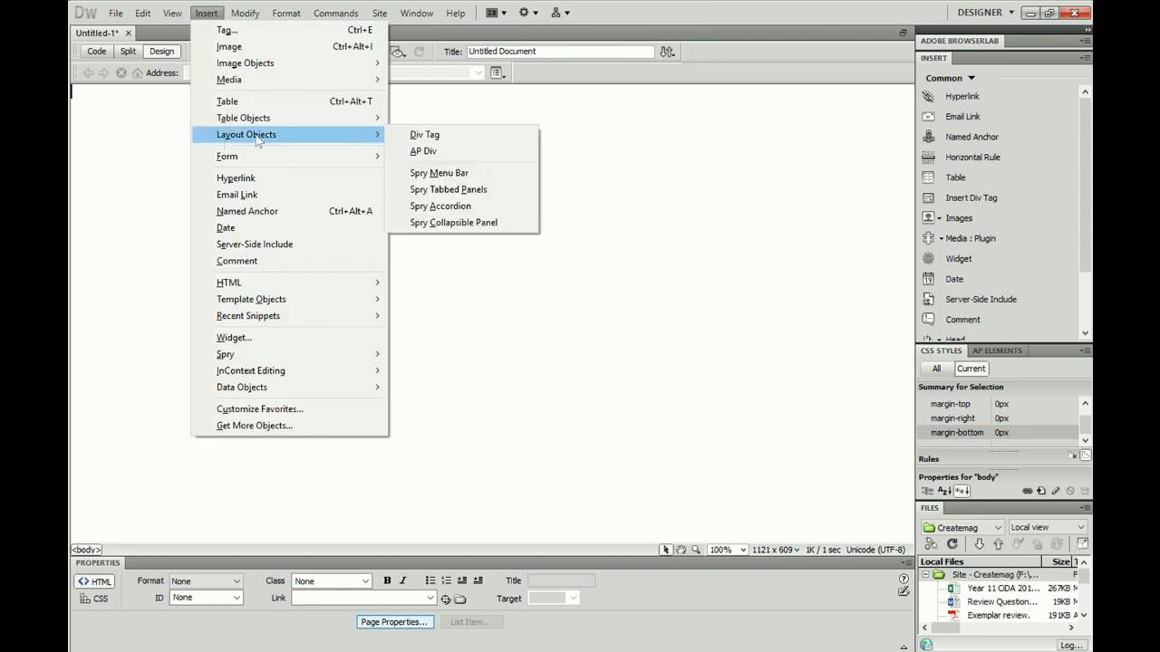
pyautogui.click(423, 151)
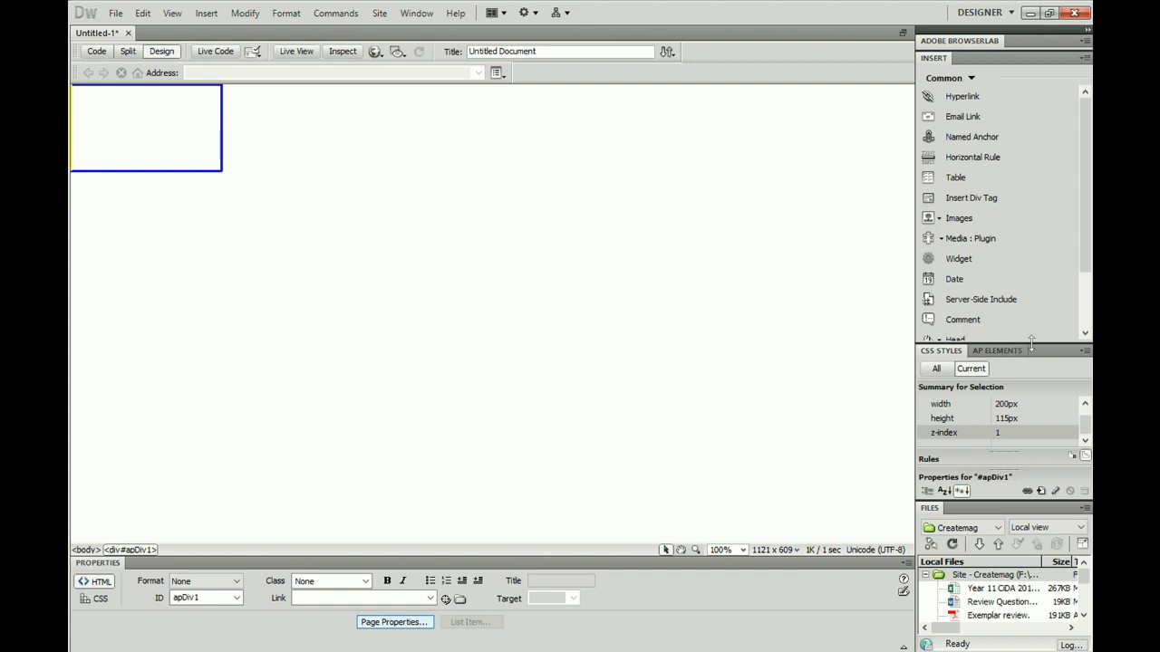
# - Set the AP Div's width to 1366 px and its height to 800 px in its CSS properties
pyautogui.moveTo(1031, 343); pyautogui.dragTo(1026, 176)
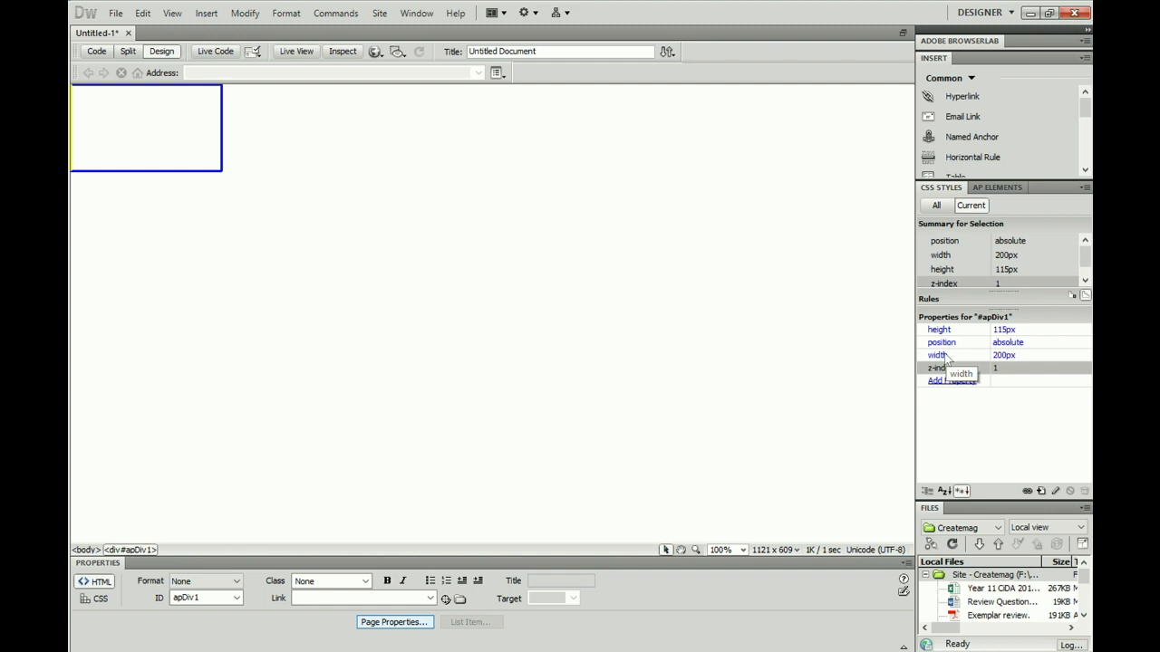
pyautogui.click(1001, 359)
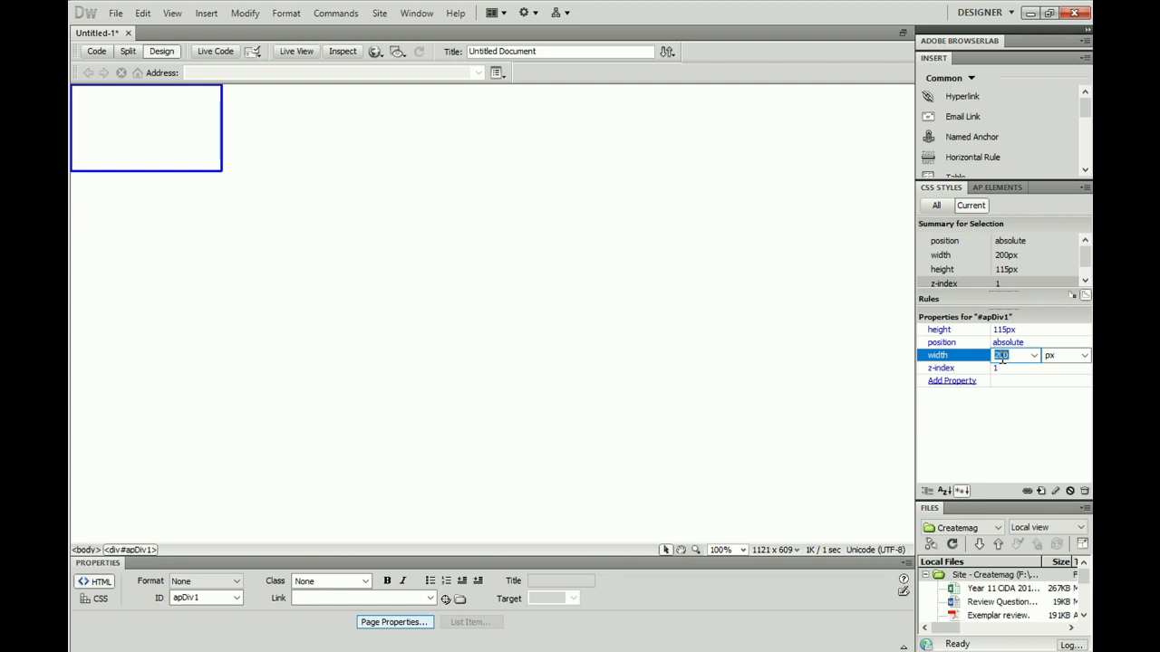
pyautogui.write('1366')
pyautogui.press('Return')
pyautogui.click(1003, 331)
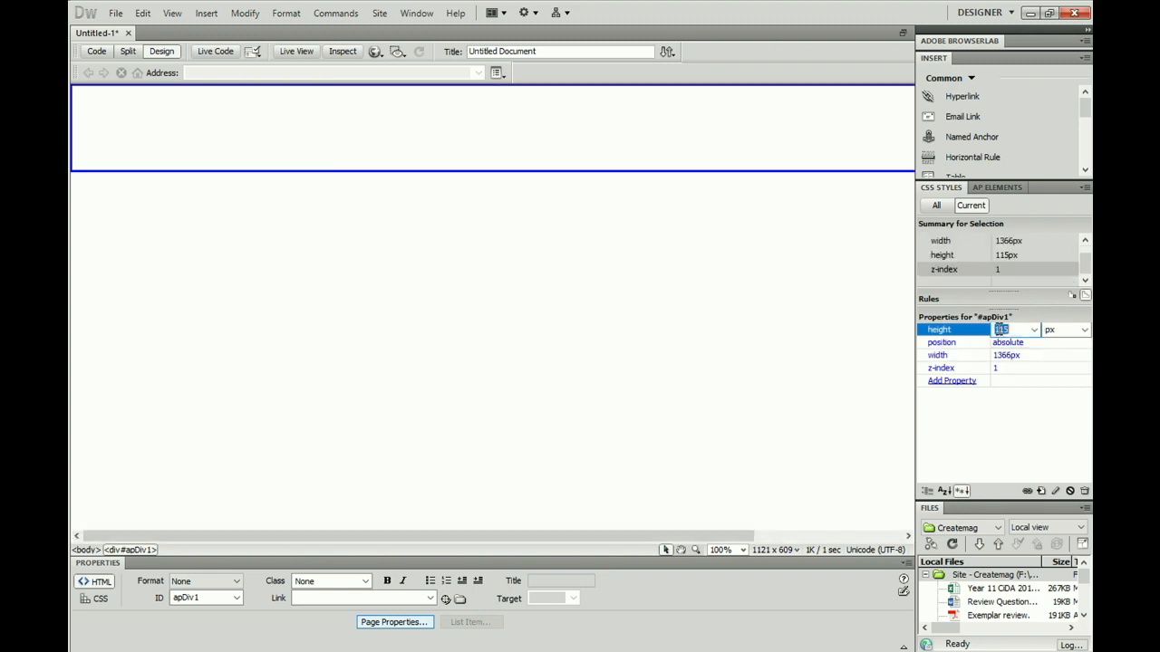
pyautogui.write('800')
pyautogui.press('Return')
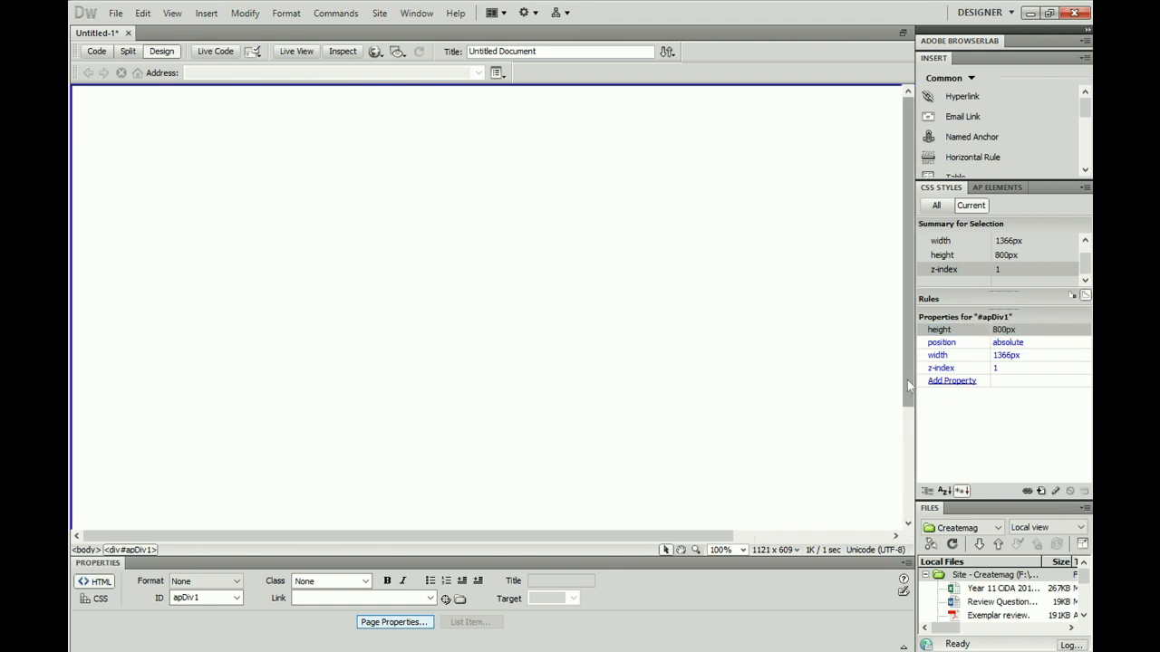
# - Add a background-color property to the AP Div's CSS rule and set it to #cccc66
pyautogui.moveTo(907, 380)
pyautogui.mouseDown()
pyautogui.moveTo(905, 476)
pyautogui.moveTo(915, 380)
pyautogui.mouseUp()
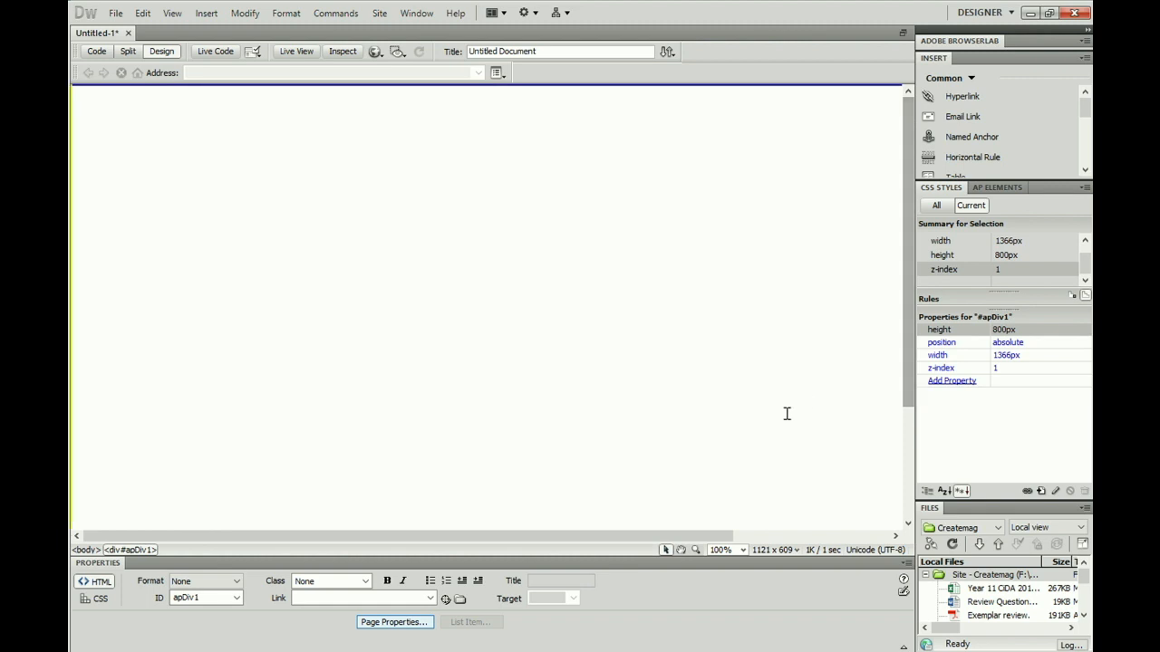
pyautogui.click(724, 550)
pyautogui.write('75%')
pyautogui.press('Return')
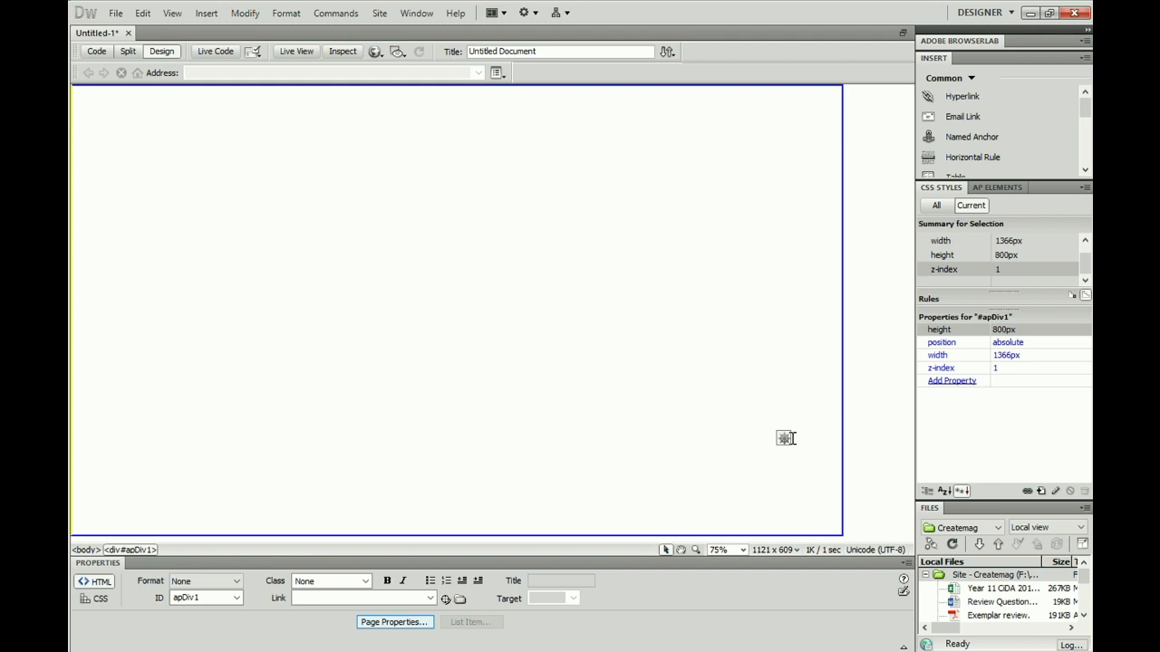
pyautogui.click(969, 385)
pyautogui.click(983, 385)
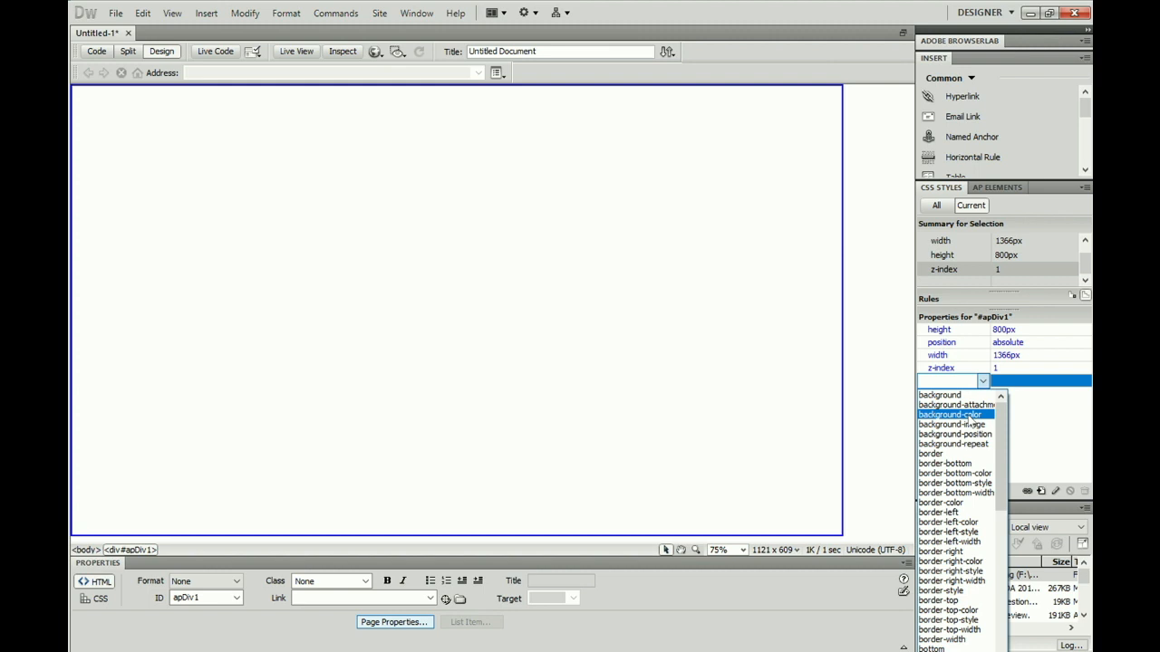
pyautogui.click(967, 415)
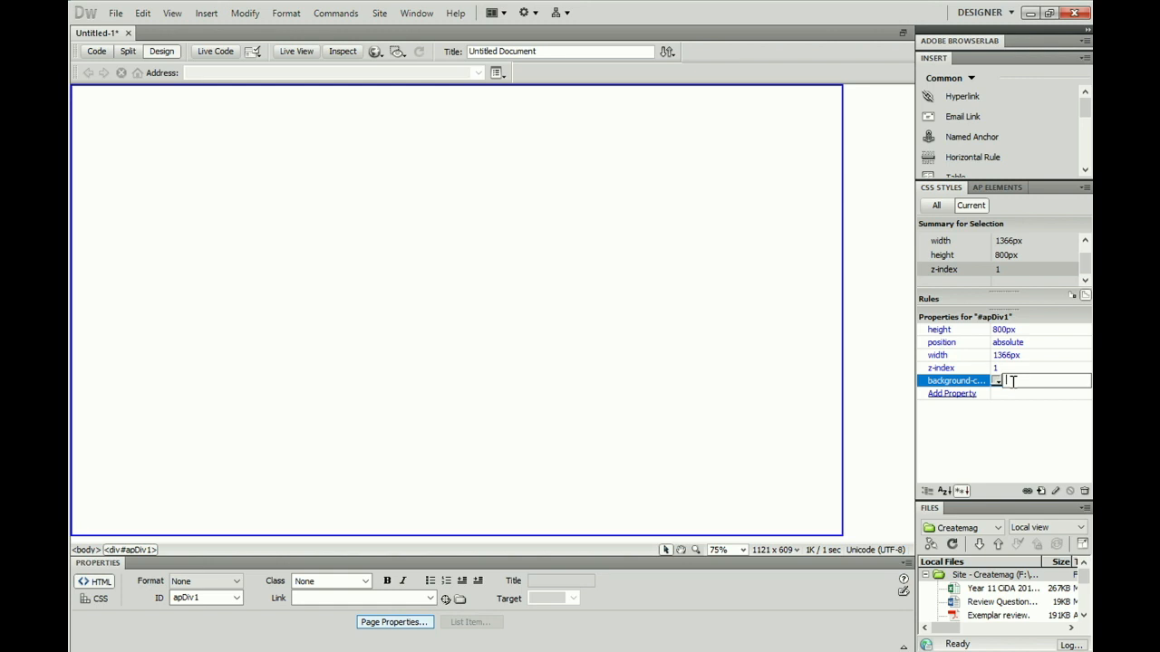
pyautogui.write('#cccc66')
pyautogui.press('Return')
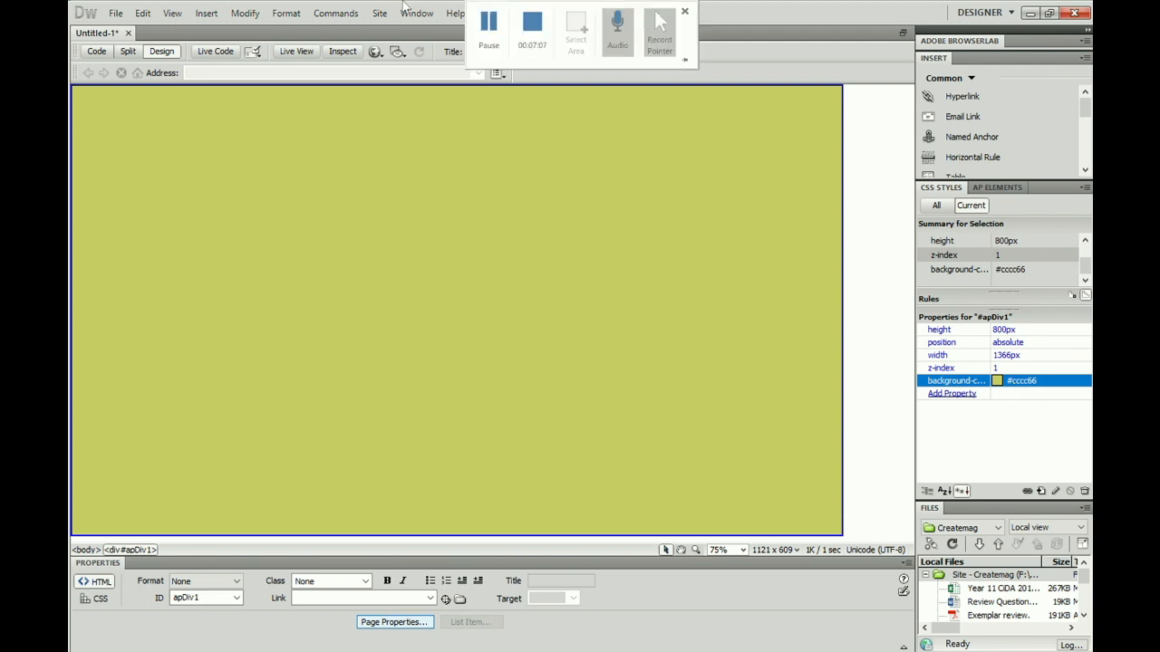
# - Insert a second AP Div inside the coloured background AP Div
pyautogui.click(207, 13)
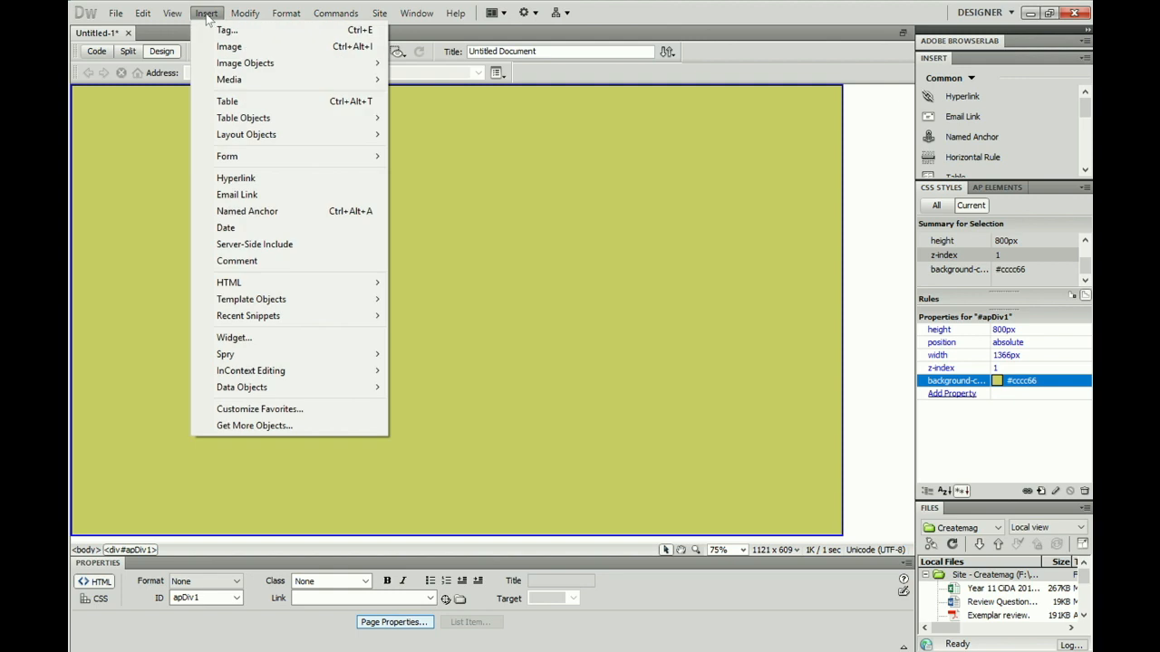
pyautogui.moveTo(237, 138)
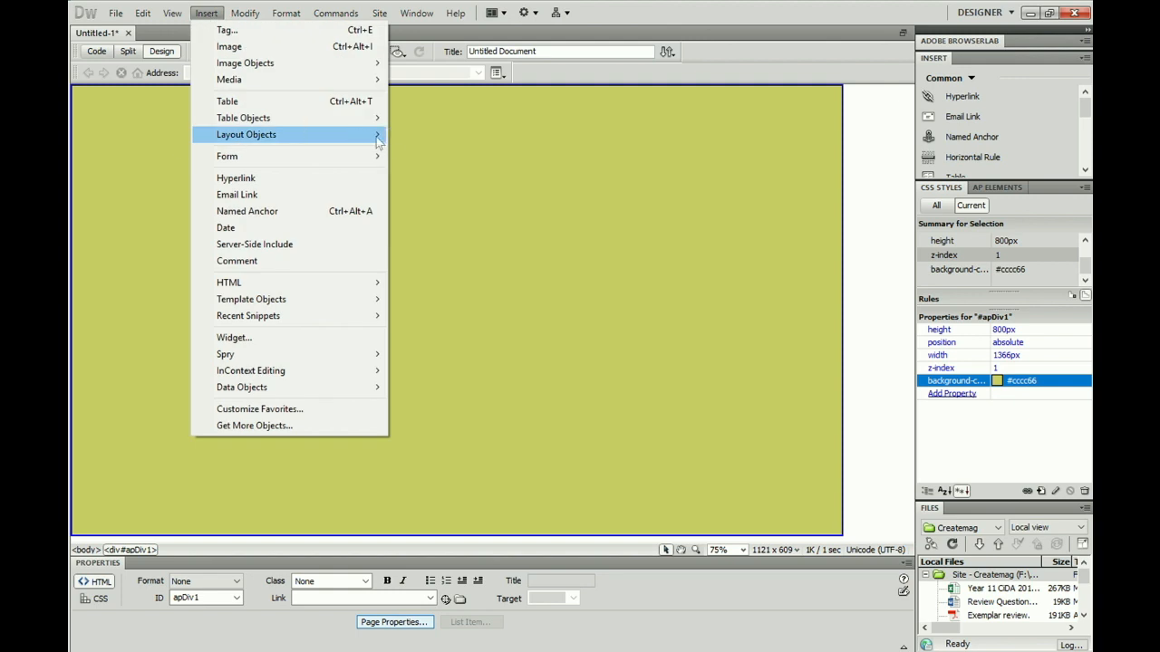
pyautogui.click(422, 151)
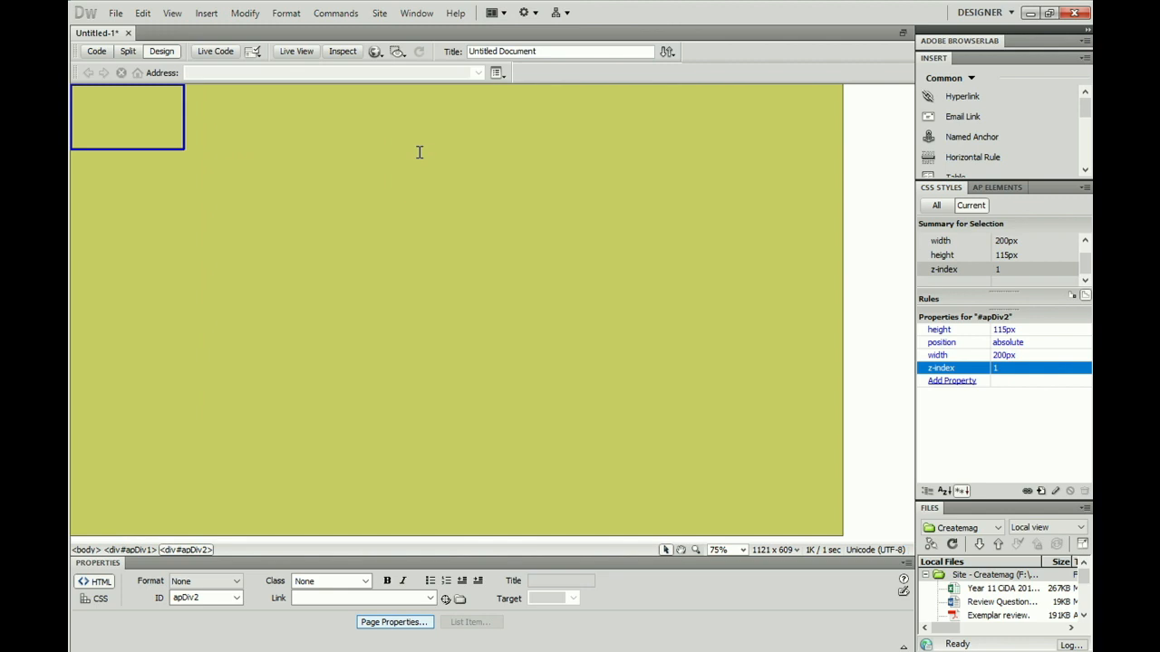
# - Set the second AP Div's width to 1366 px and its height to 150 px in its CSS properties
pyautogui.click(998, 355)
pyautogui.write('1366')
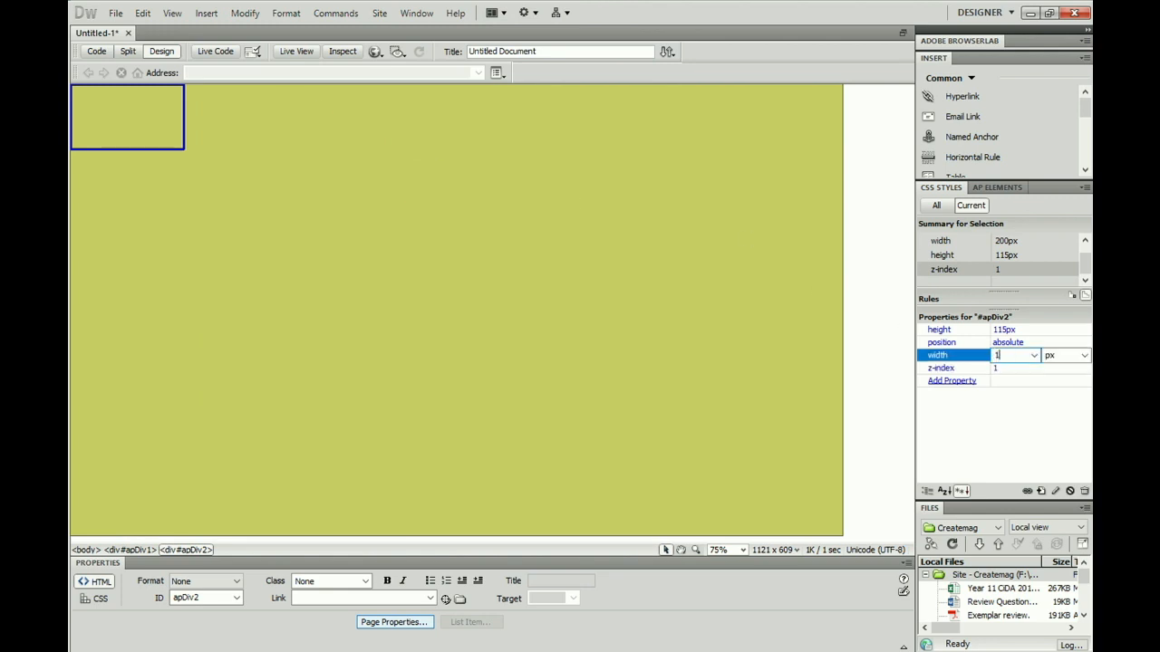
pyautogui.click(1002, 330)
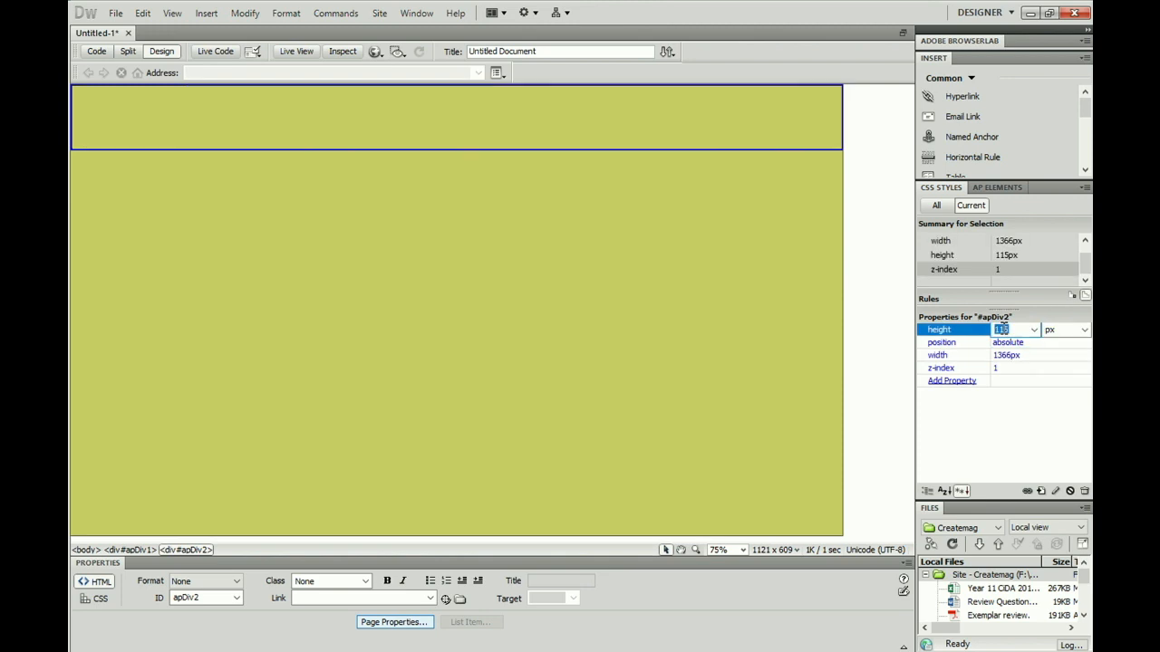
pyautogui.write('150')
pyautogui.click(825, 349)
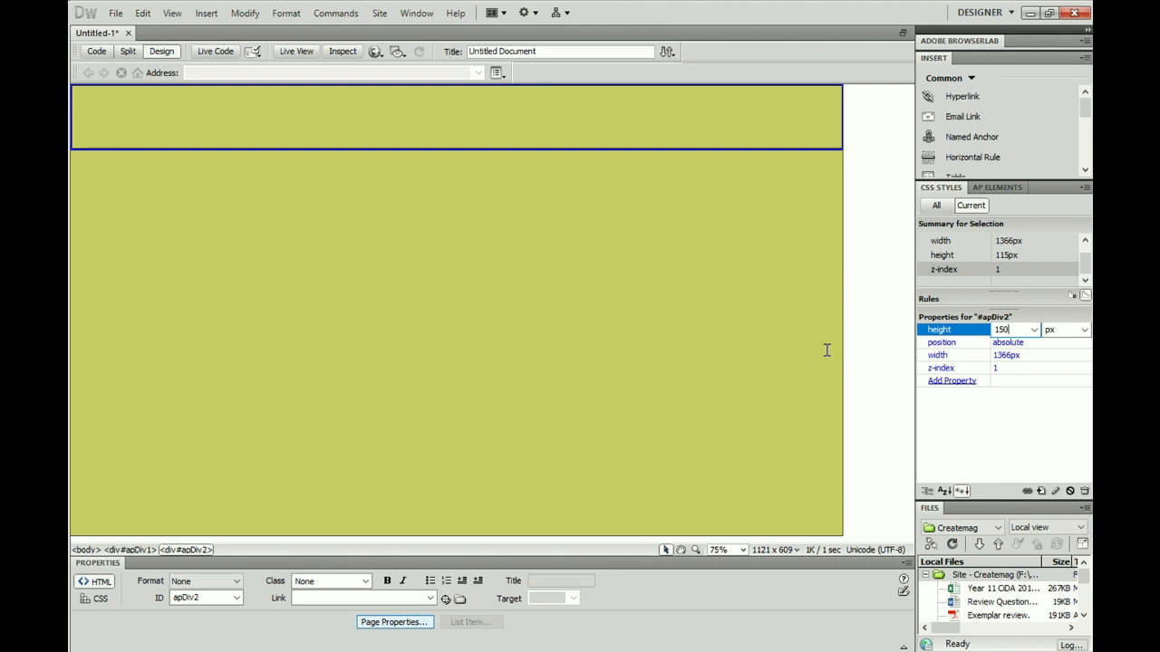
pyautogui.click(815, 170)
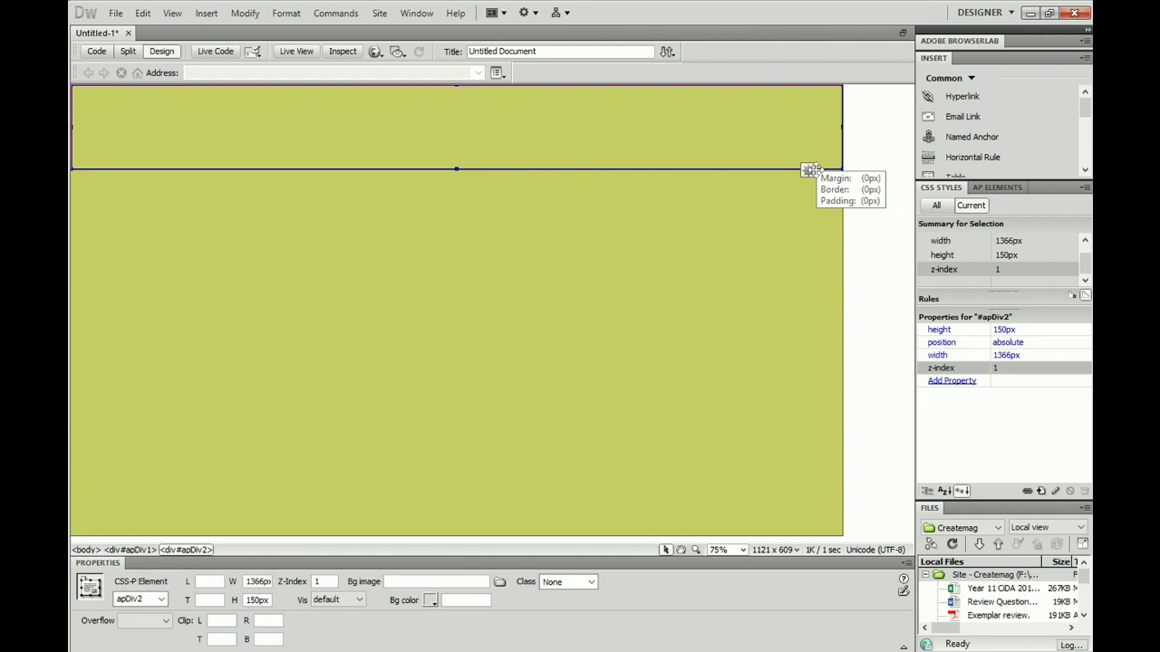
# - Insert a third AP Div layout object into the background AP Div
pyautogui.click(207, 14)
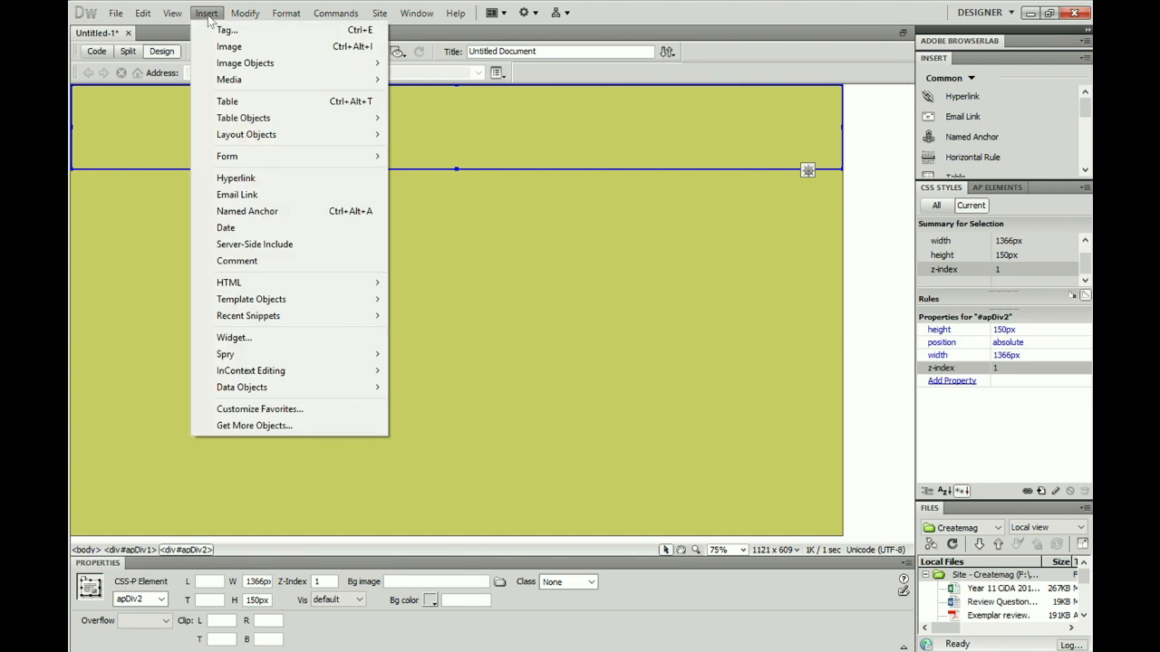
pyautogui.moveTo(259, 134)
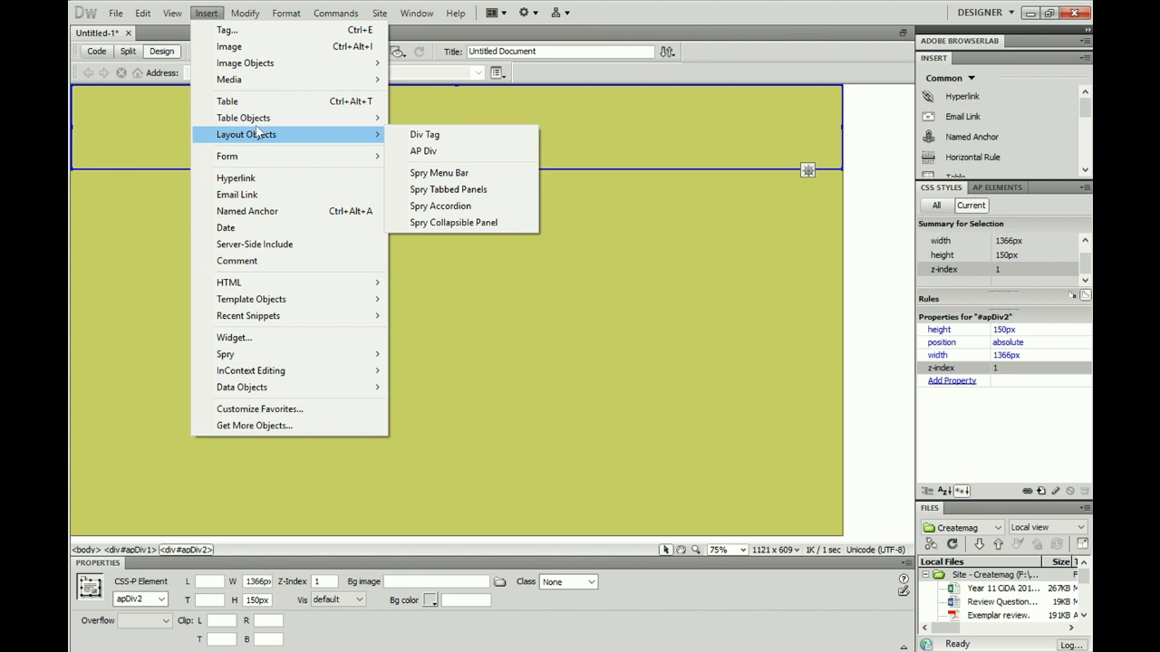
pyautogui.click(442, 150)
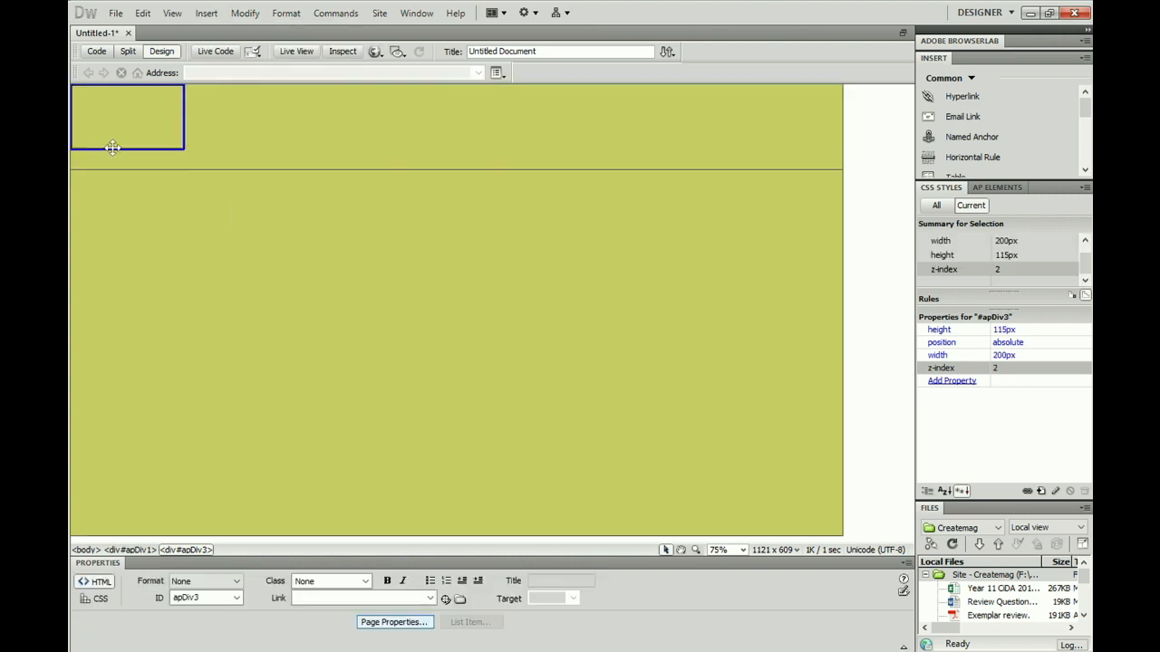
# - Move the third AP Div directly below the 150 px band, at left 0 px and top 152 px
pyautogui.moveTo(109, 149); pyautogui.dragTo(116, 232)
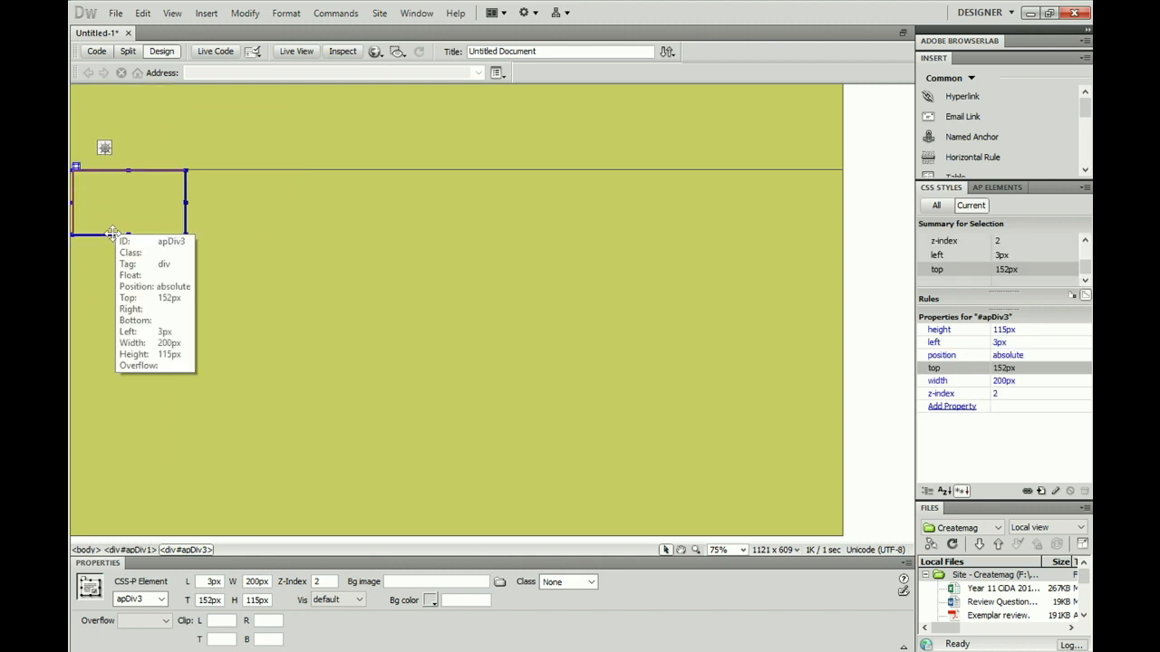
pyautogui.moveTo(109, 236)
pyautogui.mouseDown()
pyautogui.moveTo(117, 248)
pyautogui.moveTo(104, 242)
pyautogui.mouseUp()
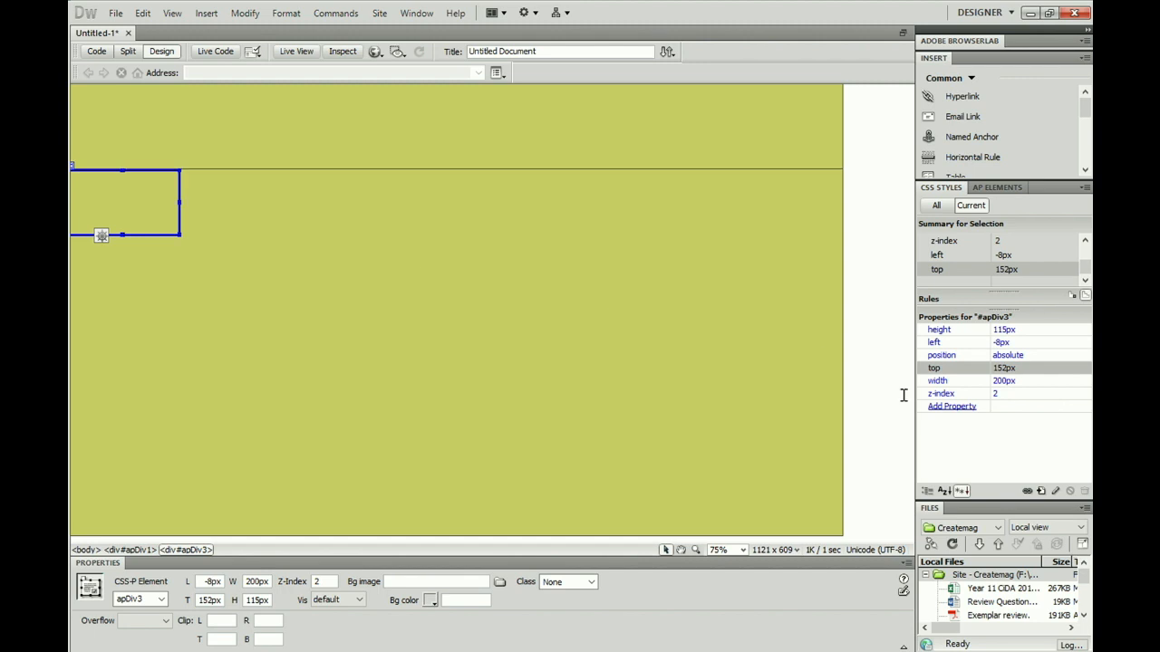
pyautogui.click(755, 169)
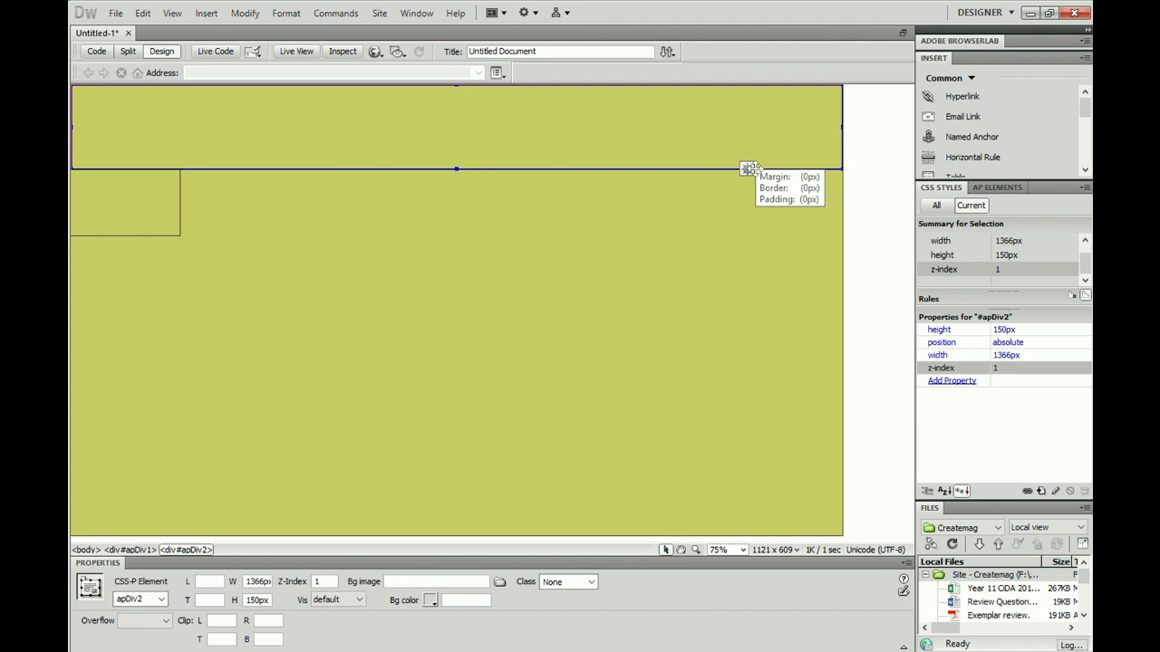
pyautogui.click(124, 237)
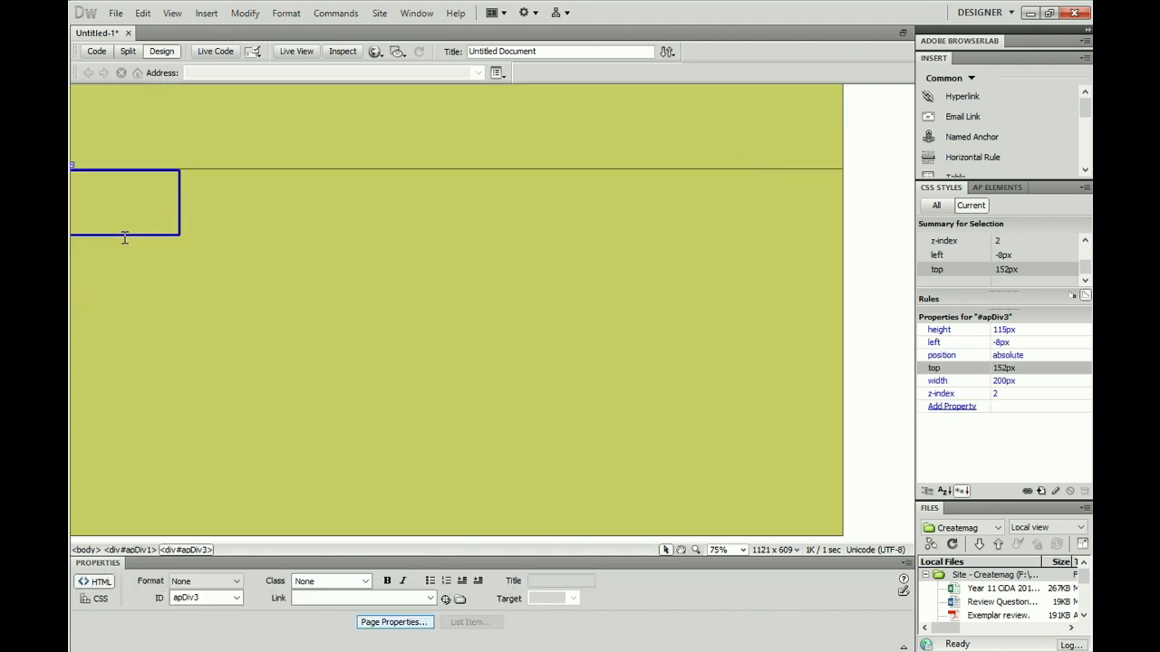
pyautogui.click(126, 236)
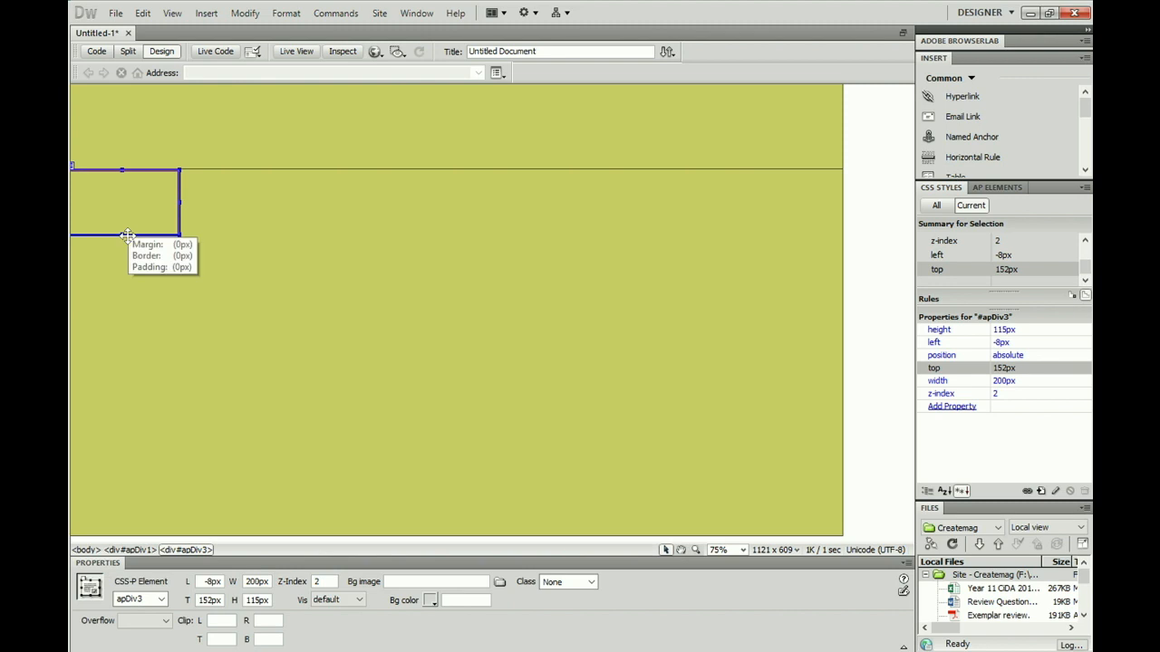
pyautogui.moveTo(127, 236); pyautogui.dragTo(129, 236)
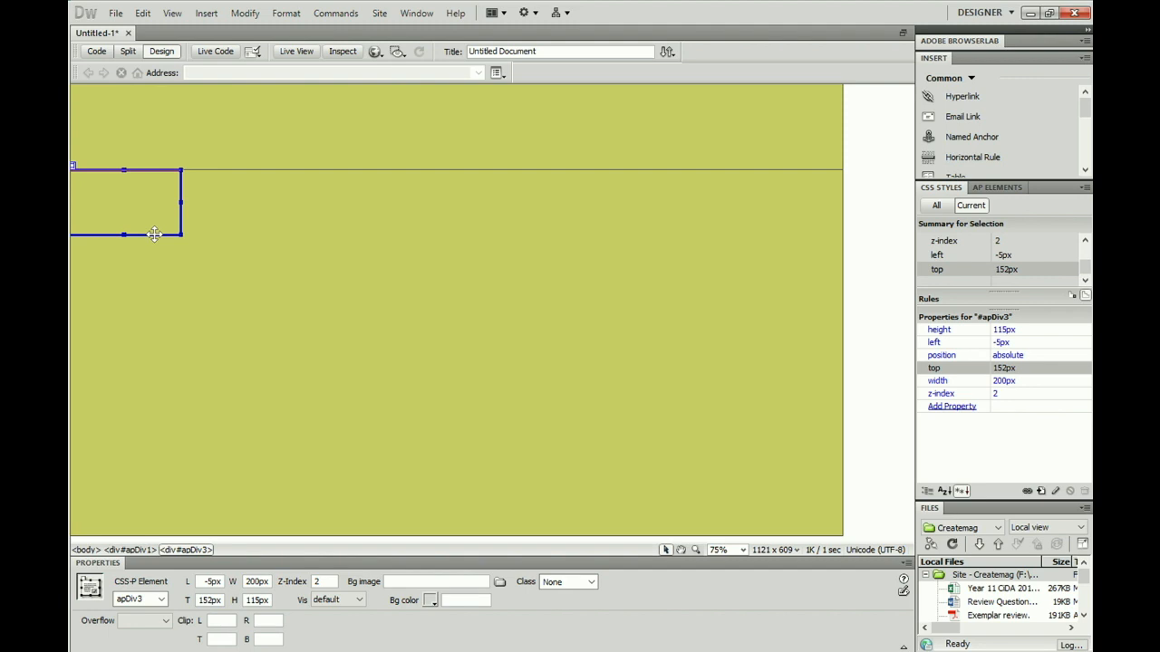
pyautogui.press('Right')
pyautogui.press('Right')
pyautogui.press('Right')
pyautogui.press('Right')
pyautogui.press('Right')
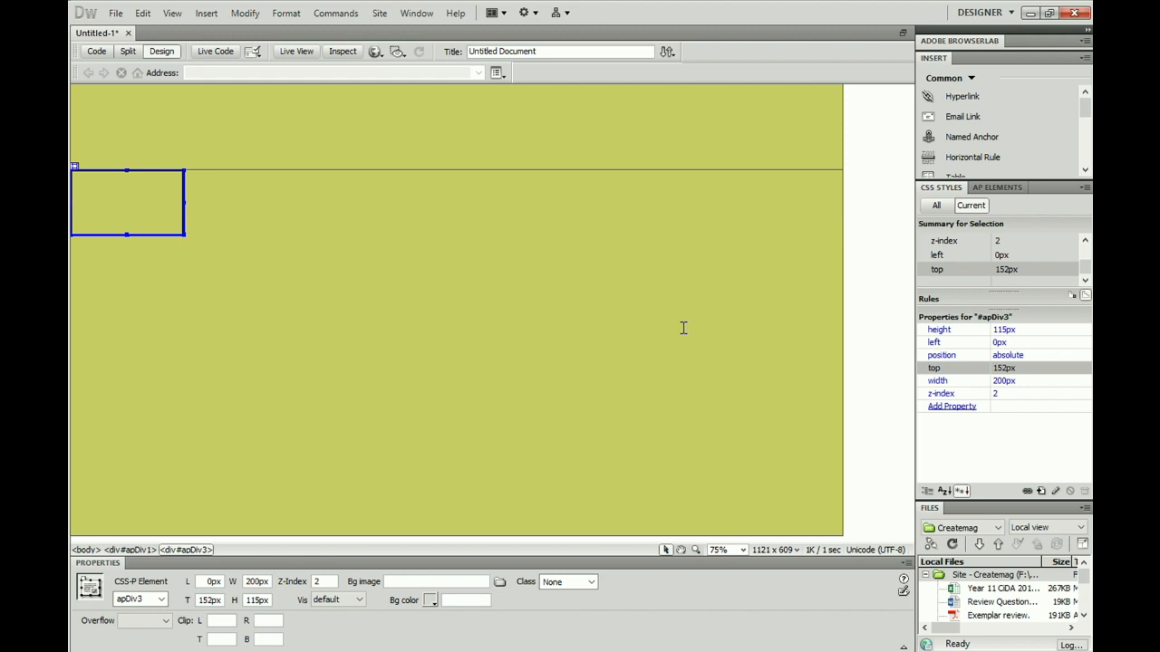
# - Set the third AP Div's width to 1366 px and its height to 50 px in its CSS properties
pyautogui.click(1000, 381)
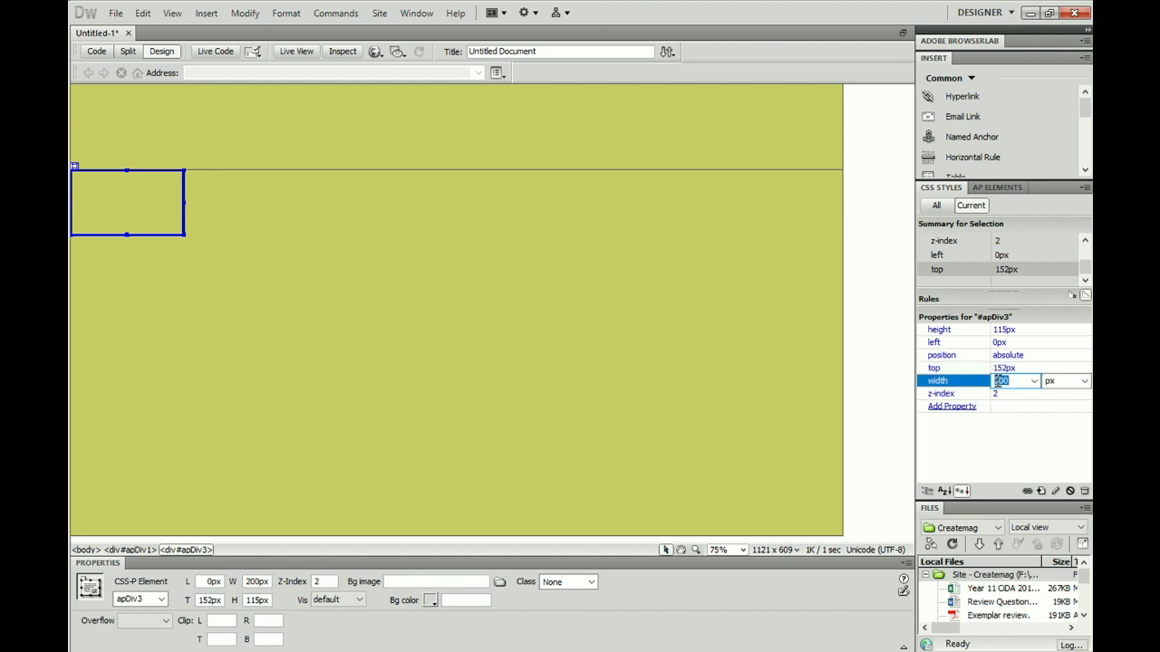
pyautogui.write('1366')
pyautogui.click(893, 435)
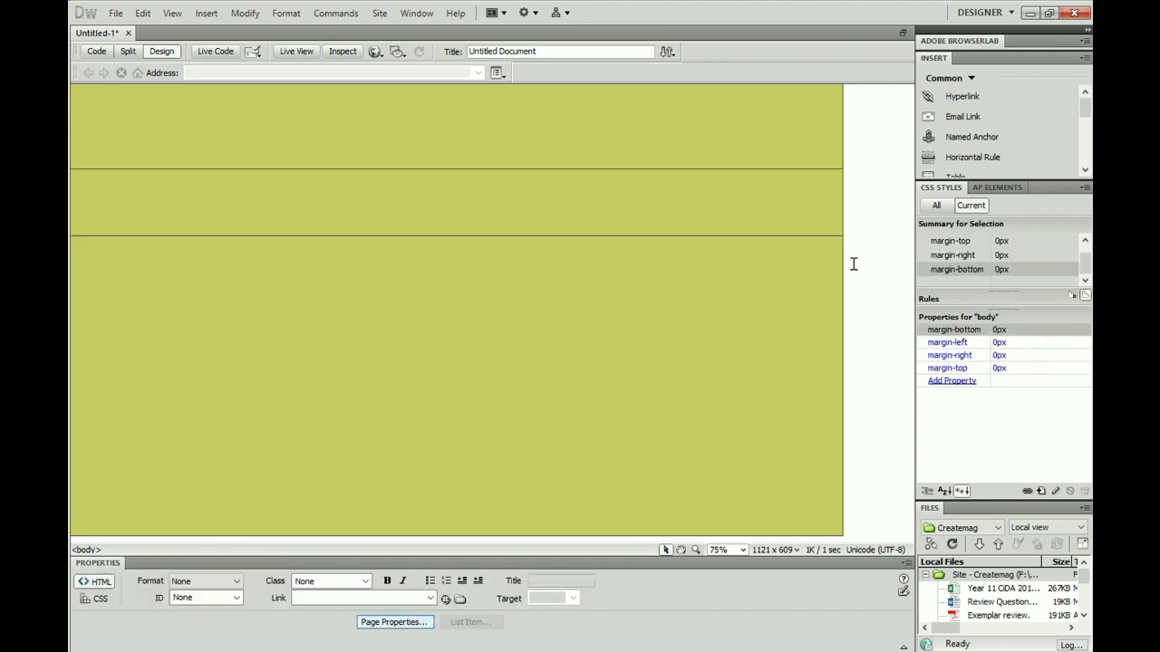
pyautogui.click(812, 236)
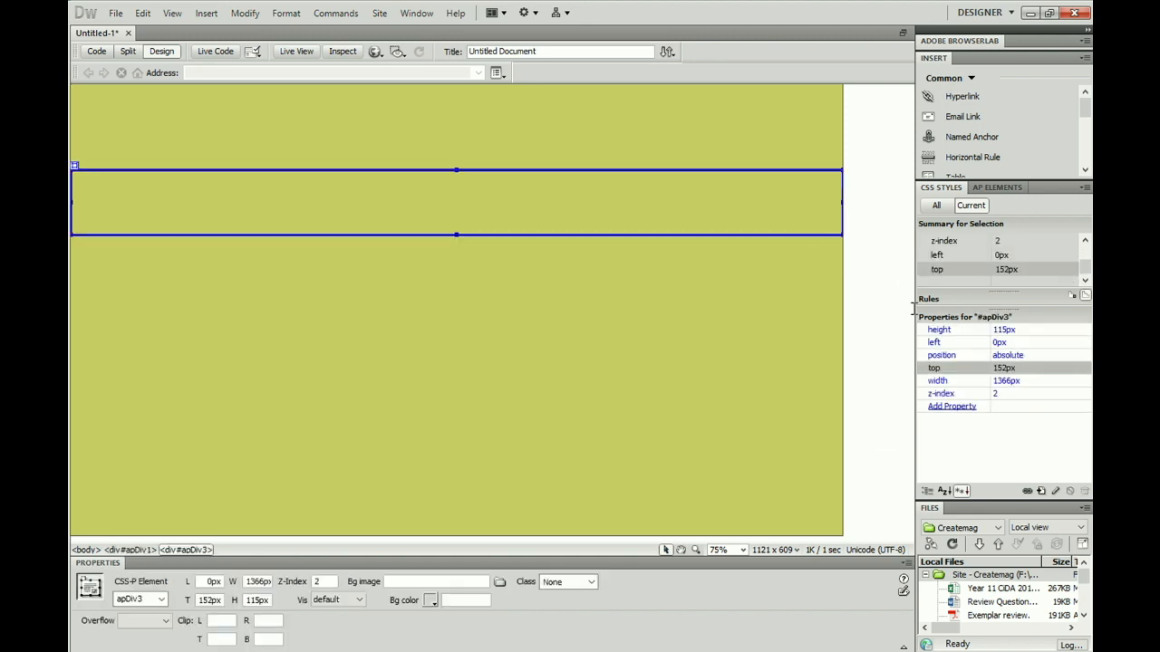
pyautogui.click(1007, 331)
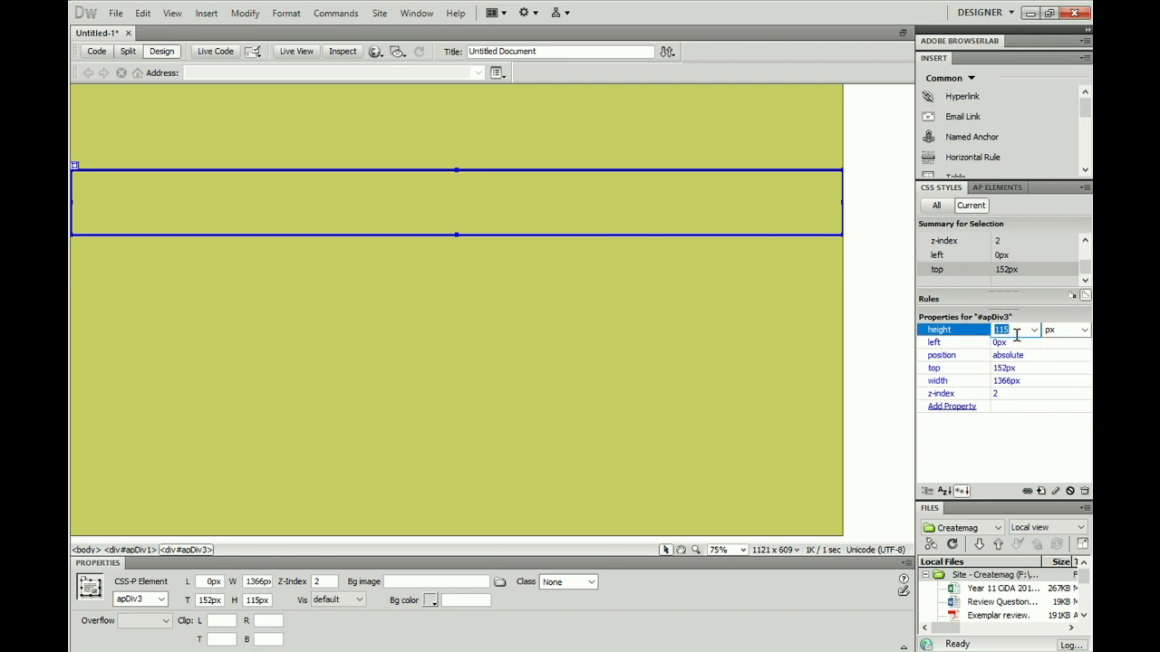
pyautogui.write('50')
pyautogui.click(828, 356)
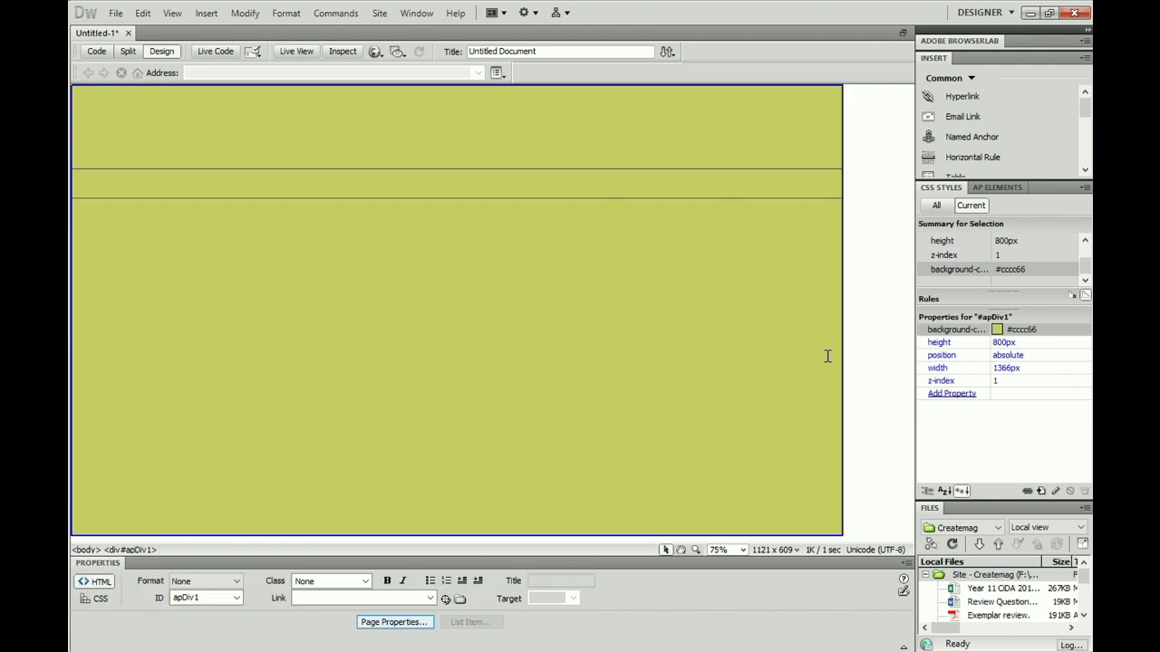
pyautogui.click(870, 214)
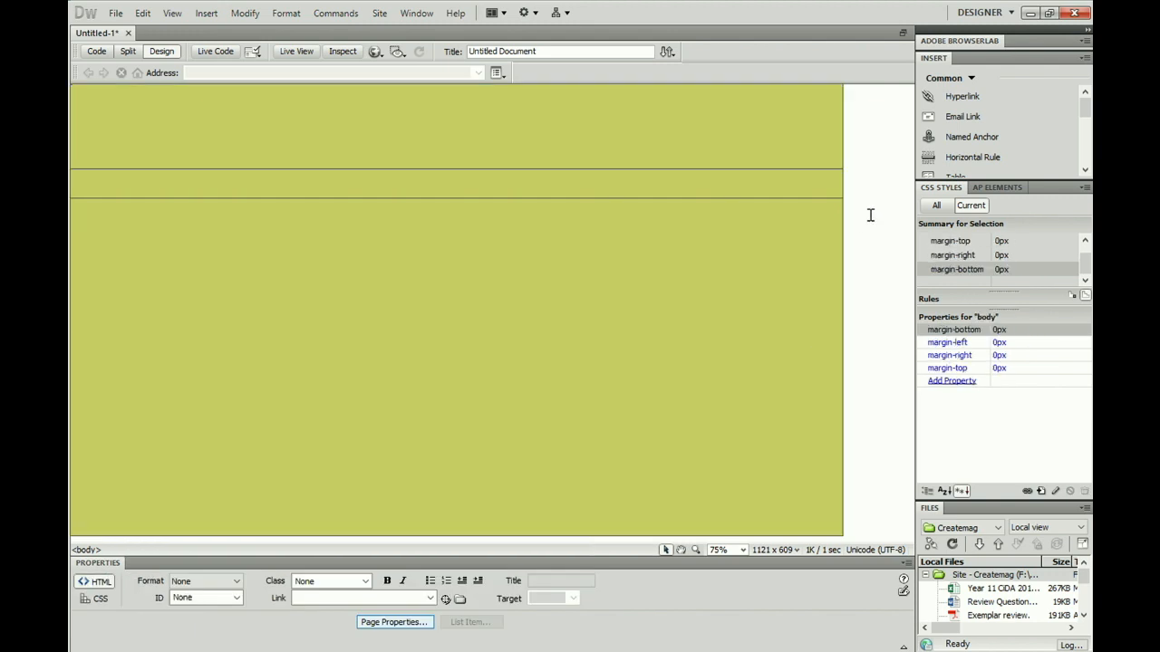
# - Select the 50 px high band and insert a fourth AP Div in it
pyautogui.click(810, 198)
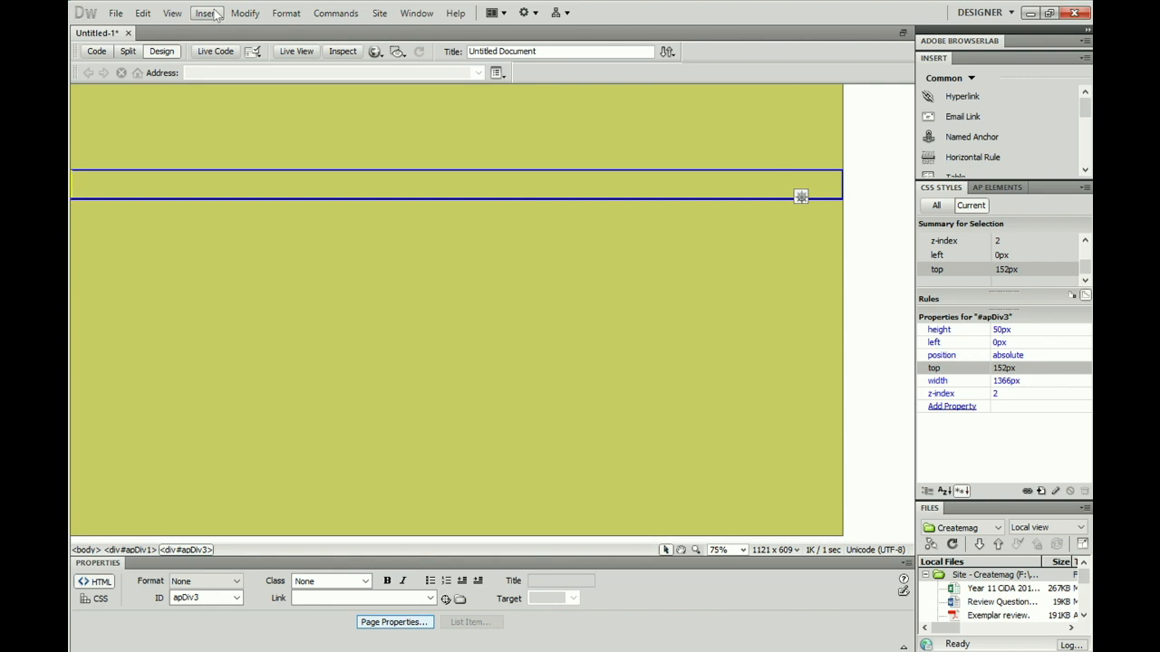
pyautogui.click(215, 15)
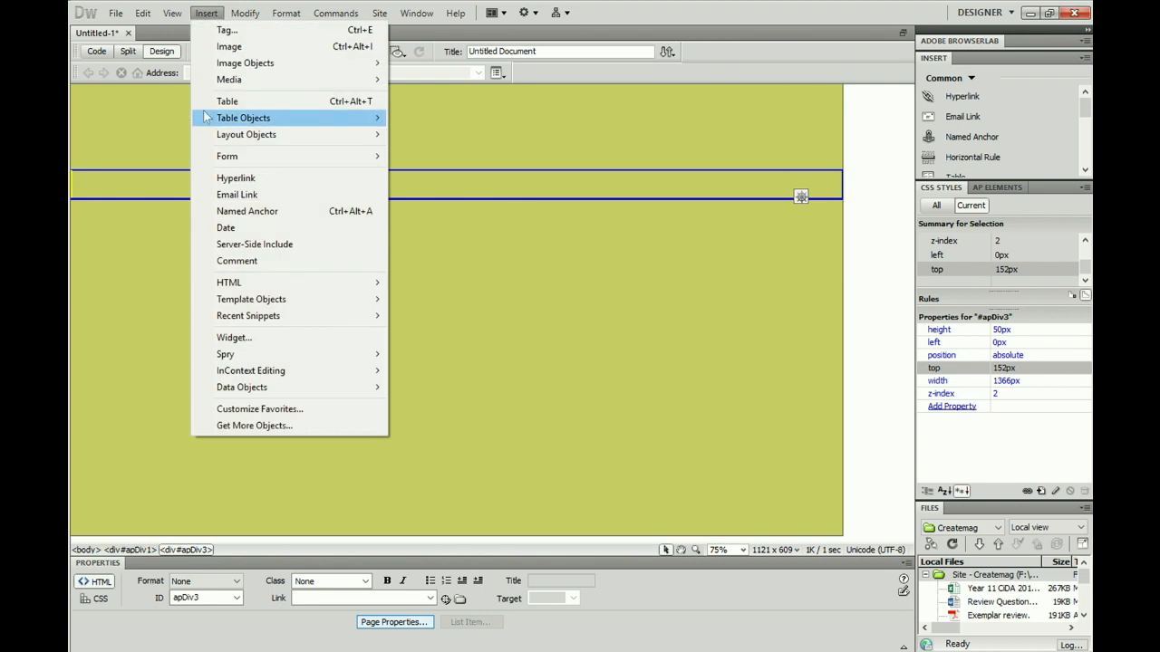
pyautogui.moveTo(248, 136)
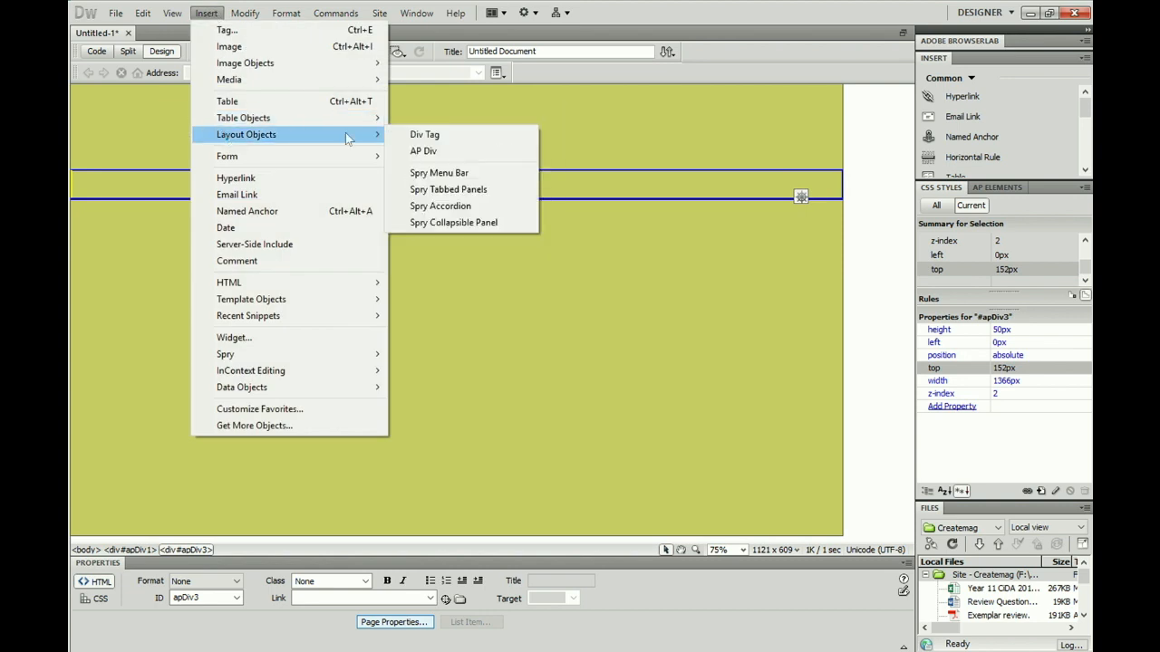
pyautogui.click(424, 150)
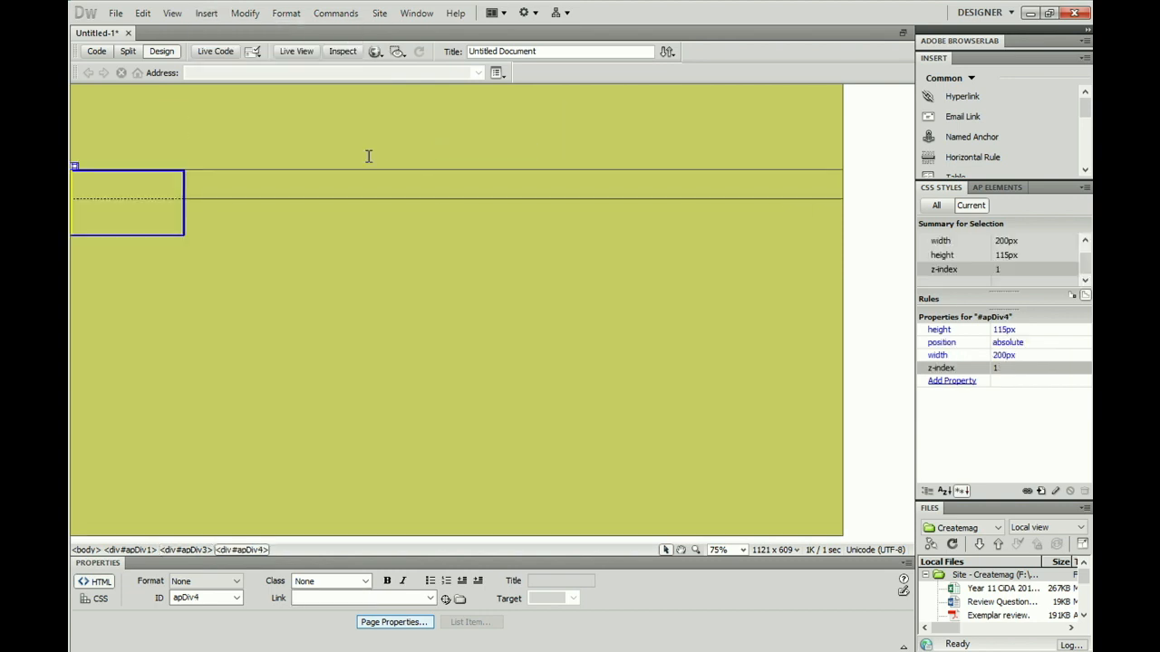
# - Move the fourth AP Div down to the lower edge of the 50 px band, at top 49 px
pyautogui.click(105, 234)
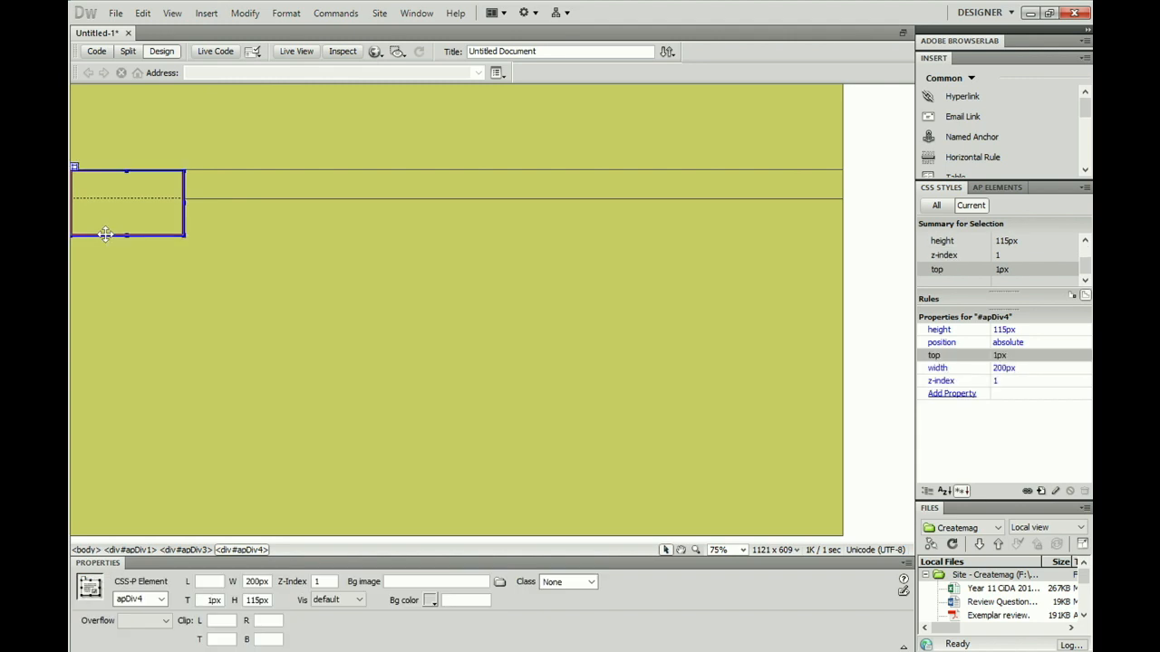
pyautogui.press('Down')
pyautogui.press('Down')
pyautogui.press('Down')
pyautogui.press('Down')
pyautogui.press('Down')
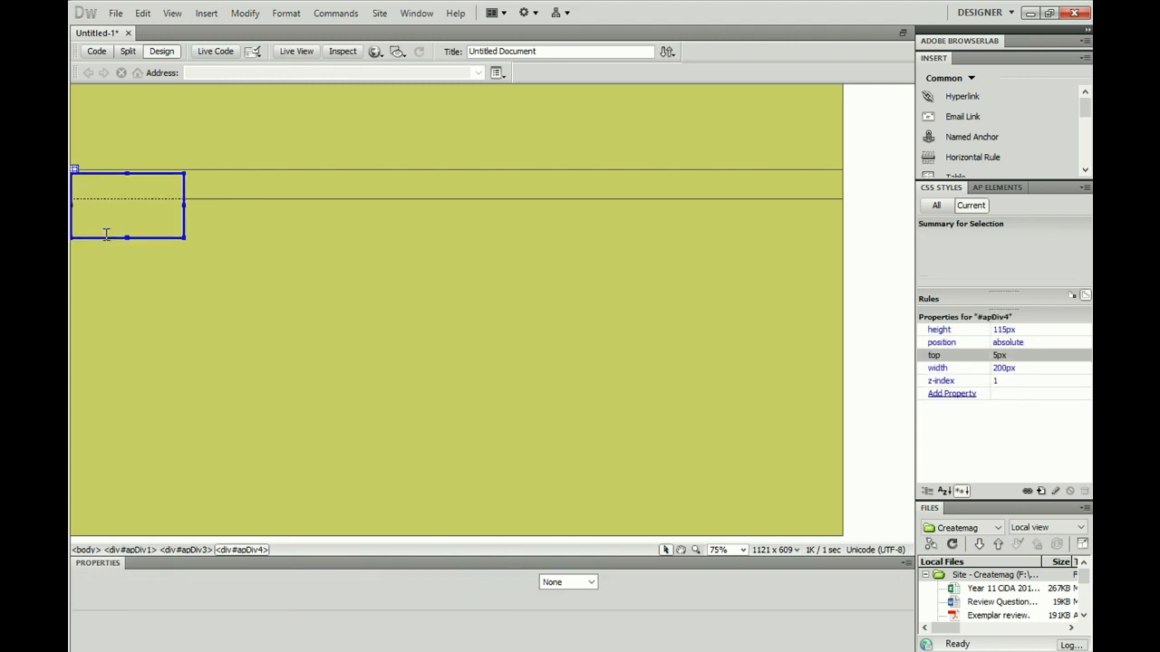
pyautogui.press('Down')
pyautogui.press('Down')
pyautogui.press('Down')
pyautogui.press('Down')
pyautogui.press('Down')
pyautogui.press('Down')
pyautogui.press('Down')
pyautogui.press('Down')
pyautogui.press('Down')
pyautogui.press('Down')
pyautogui.press('Down')
pyautogui.press('Down')
pyautogui.press('Down')
pyautogui.press('Down')
pyautogui.press('Down')
pyautogui.press('Down')
pyautogui.press('Down')
pyautogui.press('Down')
pyautogui.press('Down')
pyautogui.press('Down')
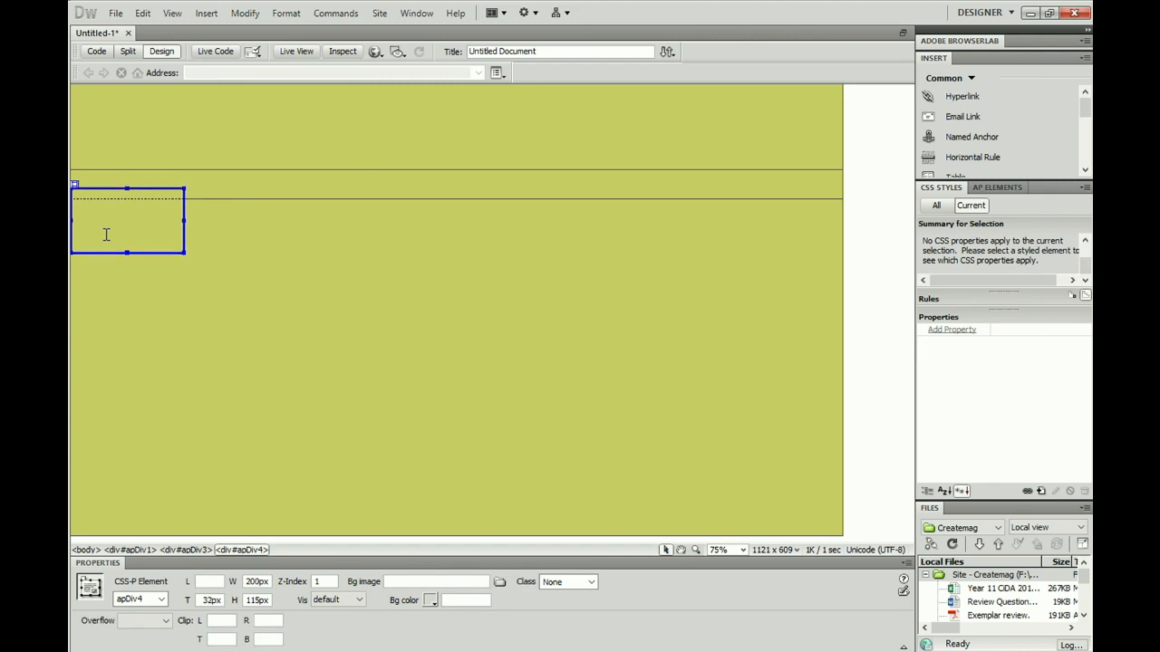
pyautogui.press('Down')
pyautogui.press('Down')
pyautogui.press('Down')
pyautogui.press('Down')
pyautogui.press('Down')
pyautogui.press('Down')
pyautogui.press('Down')
pyautogui.press('Down')
pyautogui.press('Down')
pyautogui.press('Down')
pyautogui.press('Down')
pyautogui.press('Down')
pyautogui.press('Down')
pyautogui.press('Down')
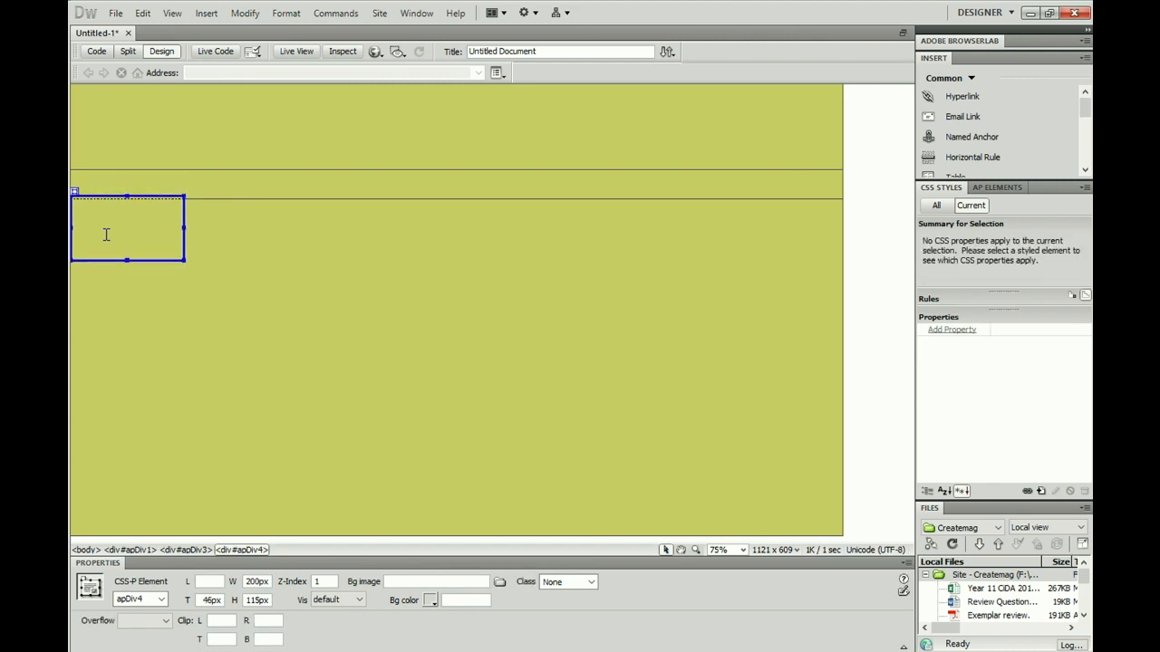
pyautogui.press('Down')
pyautogui.press('Down')
pyautogui.press('Down')
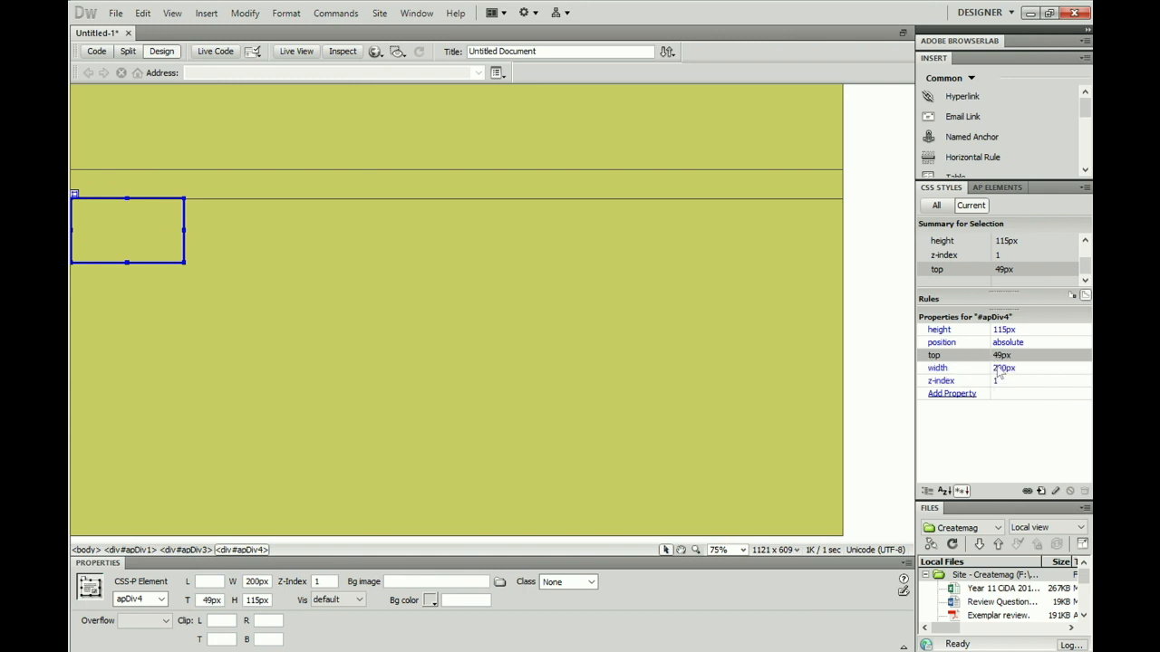
# - Set the fourth AP Div's width to 1366 px and its height to 600 px in its CSS properties
pyautogui.click(998, 369)
pyautogui.write('13')
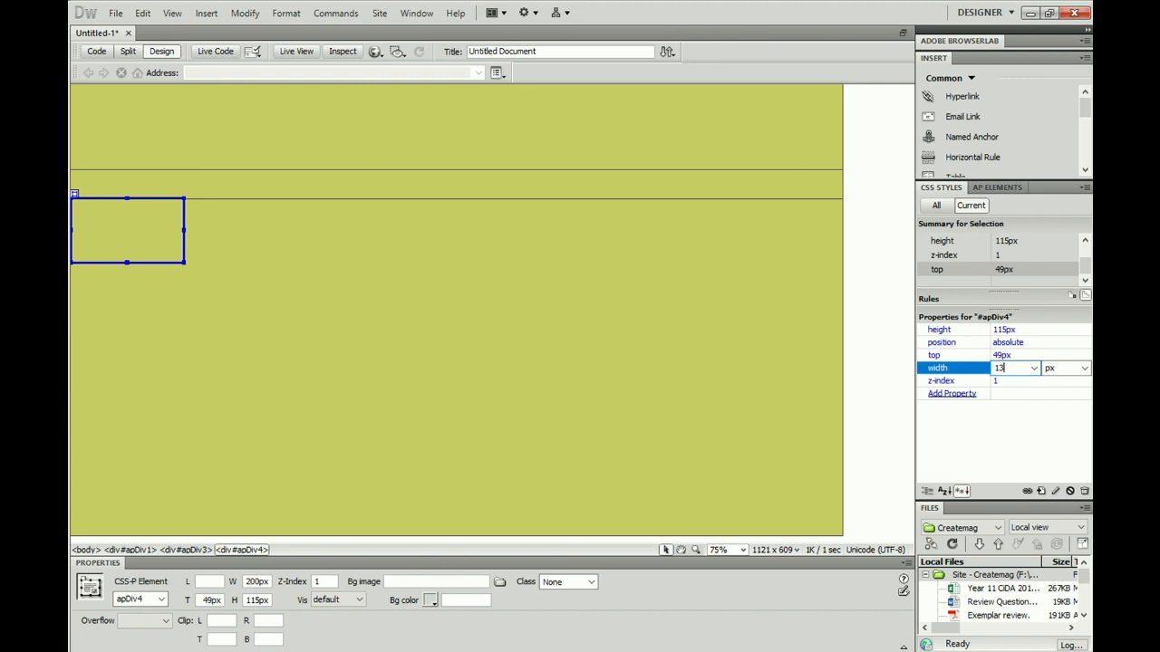
pyautogui.write('66')
pyautogui.click(938, 450)
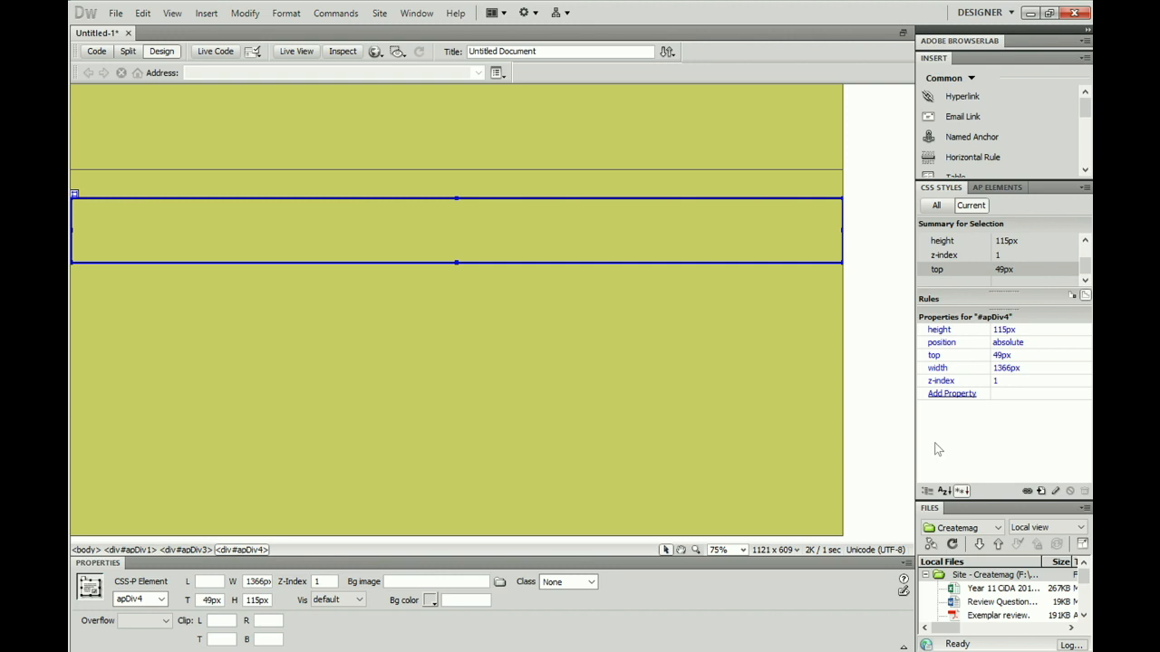
pyautogui.click(997, 332)
pyautogui.write('600')
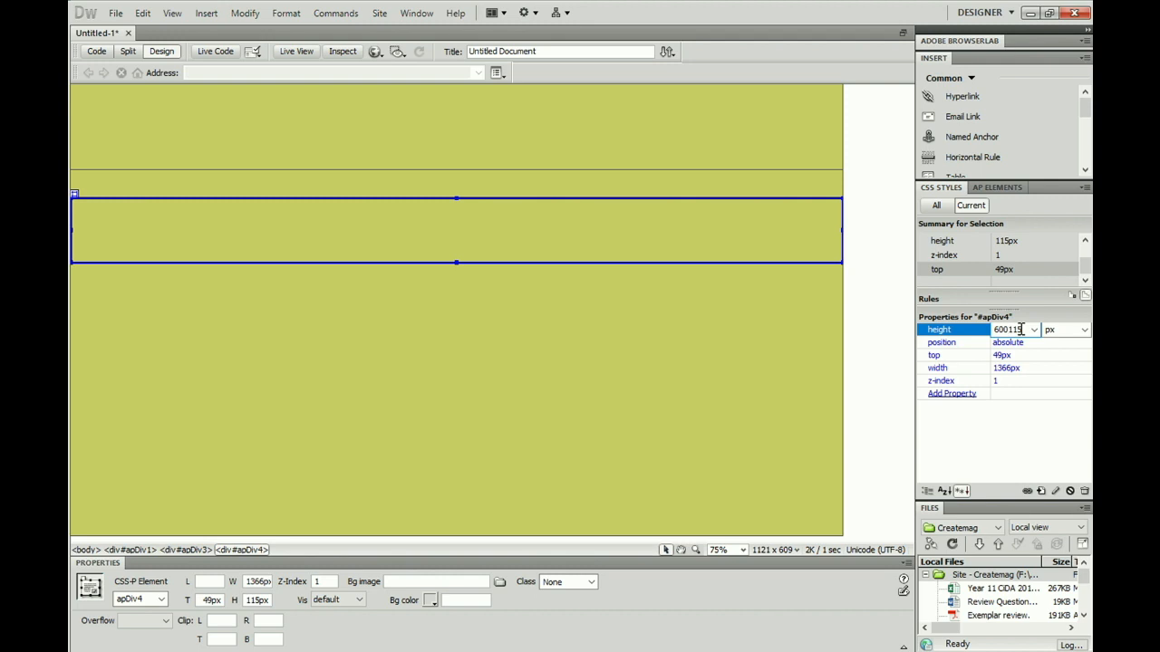
pyautogui.doubleClick(1023, 329)
pyautogui.write('600')
pyautogui.press('Return')
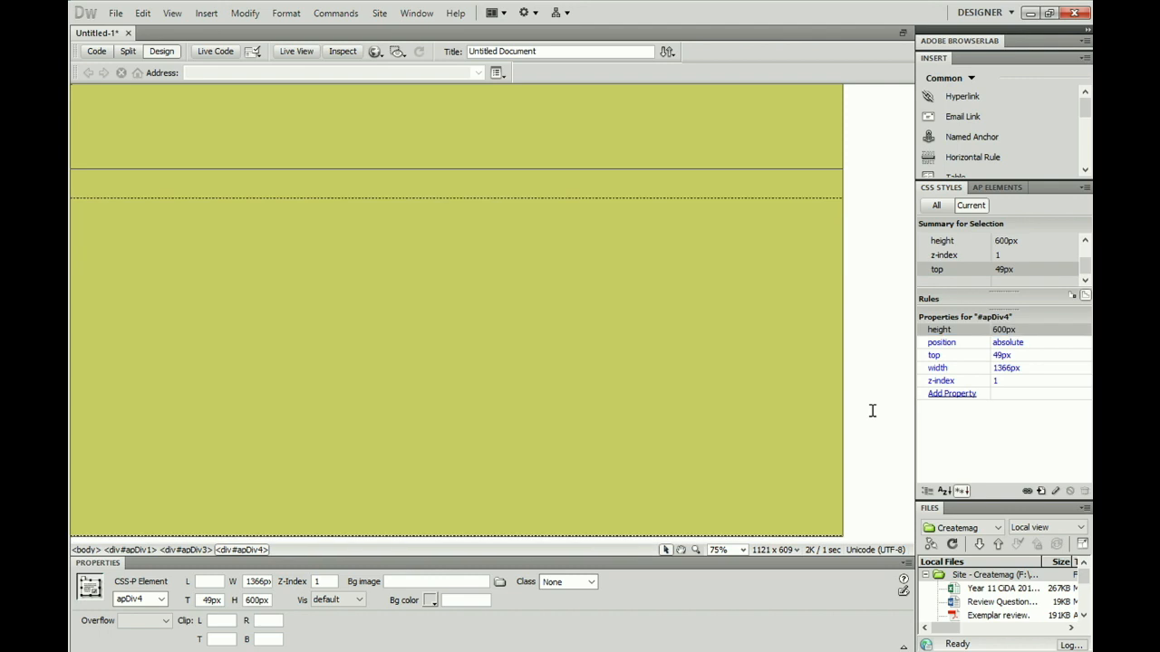
pyautogui.click(865, 410)
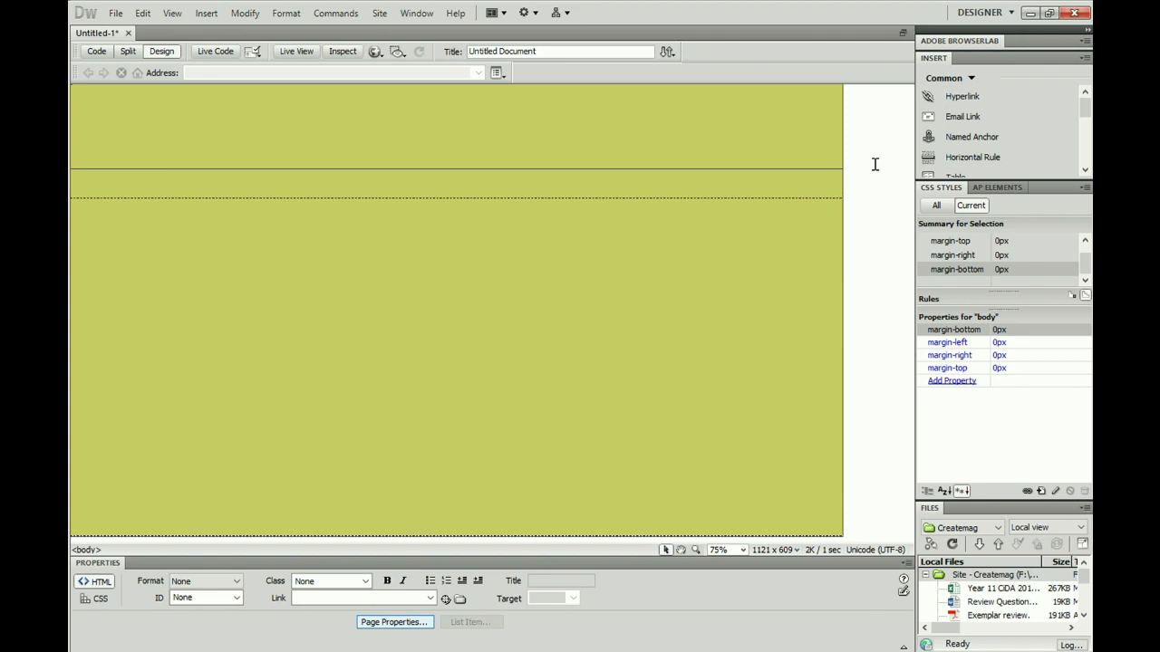
# - Save the page as a template named Template in the Createmag site, accepting that it has no editable regions
pyautogui.click(116, 14)
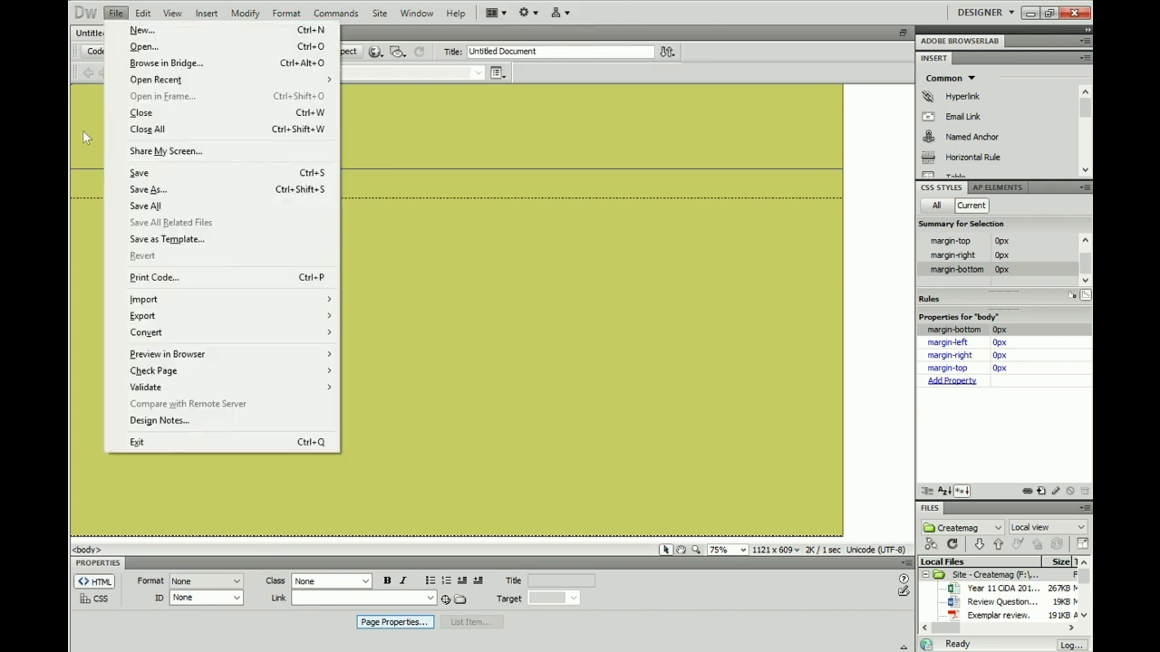
pyautogui.click(136, 177)
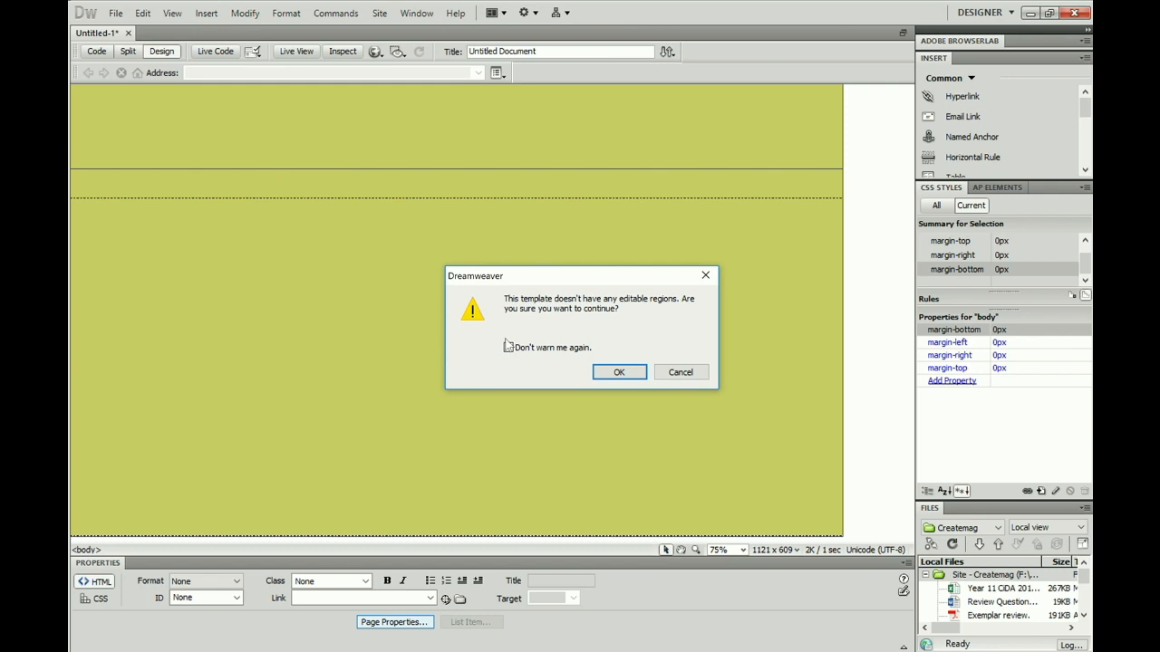
pyautogui.click(609, 374)
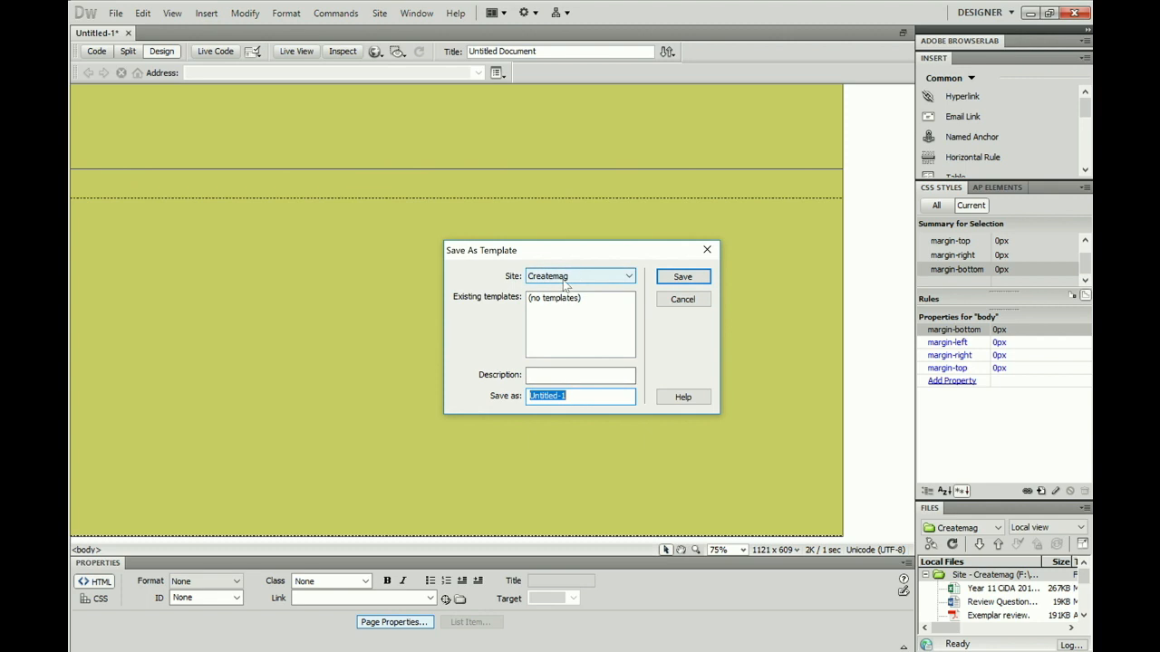
pyautogui.click(571, 396)
pyautogui.moveTo(572, 396); pyautogui.dragTo(513, 396)
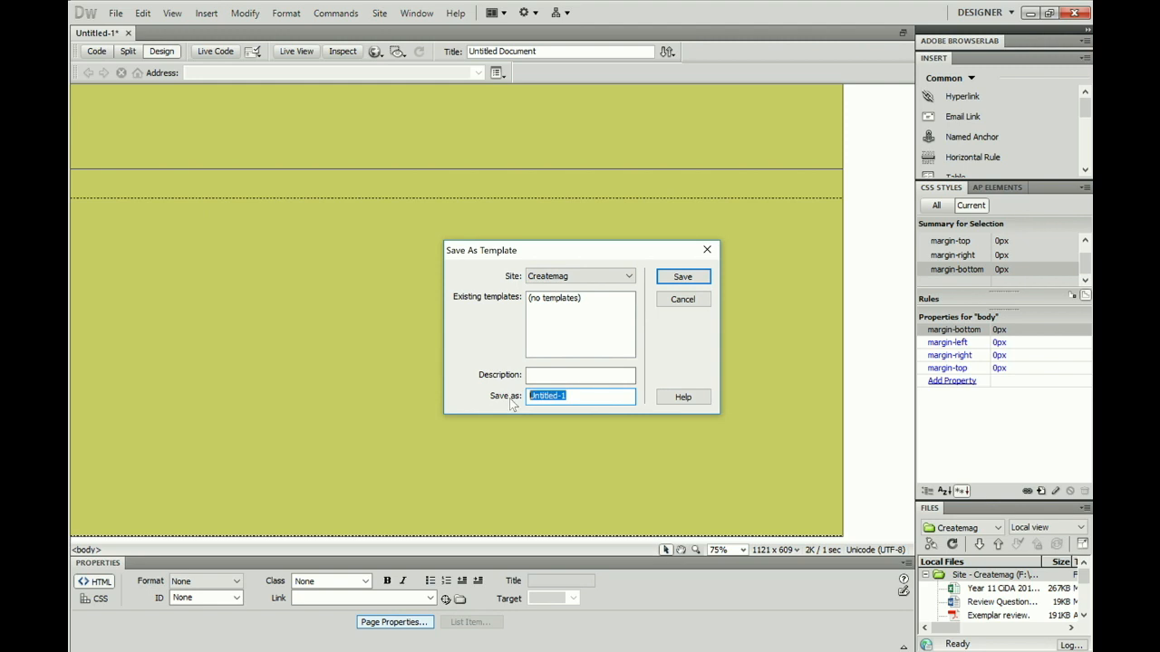
pyautogui.press('BackSpace')
pyautogui.write('Template')
pyautogui.click(675, 280)
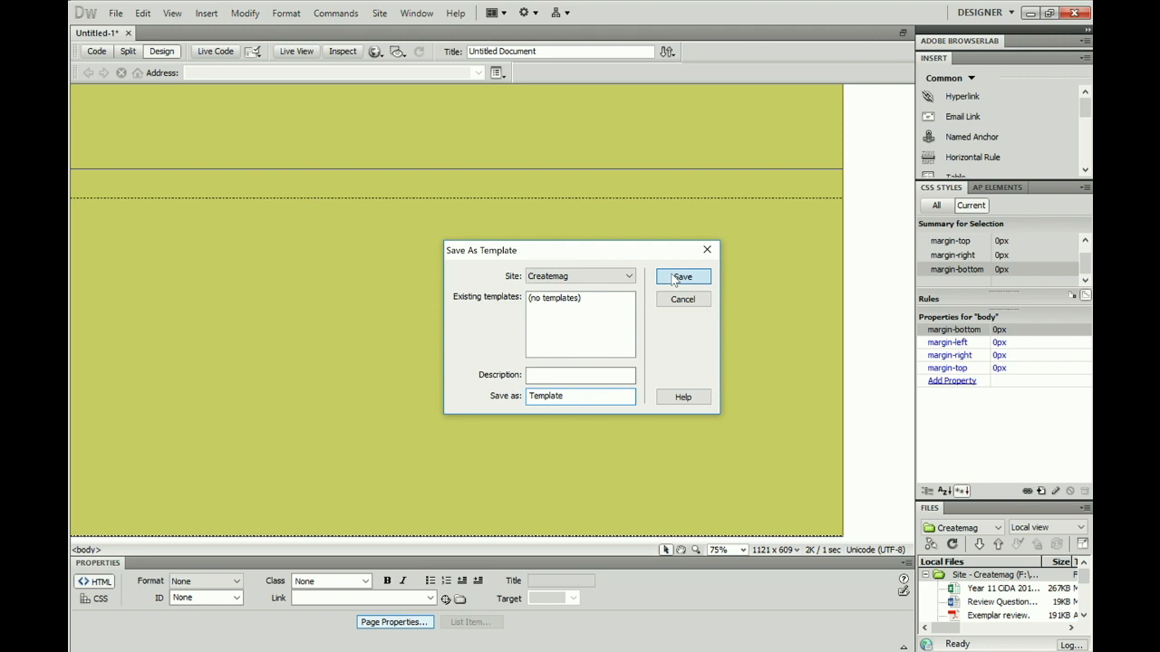
pyautogui.click(673, 278)
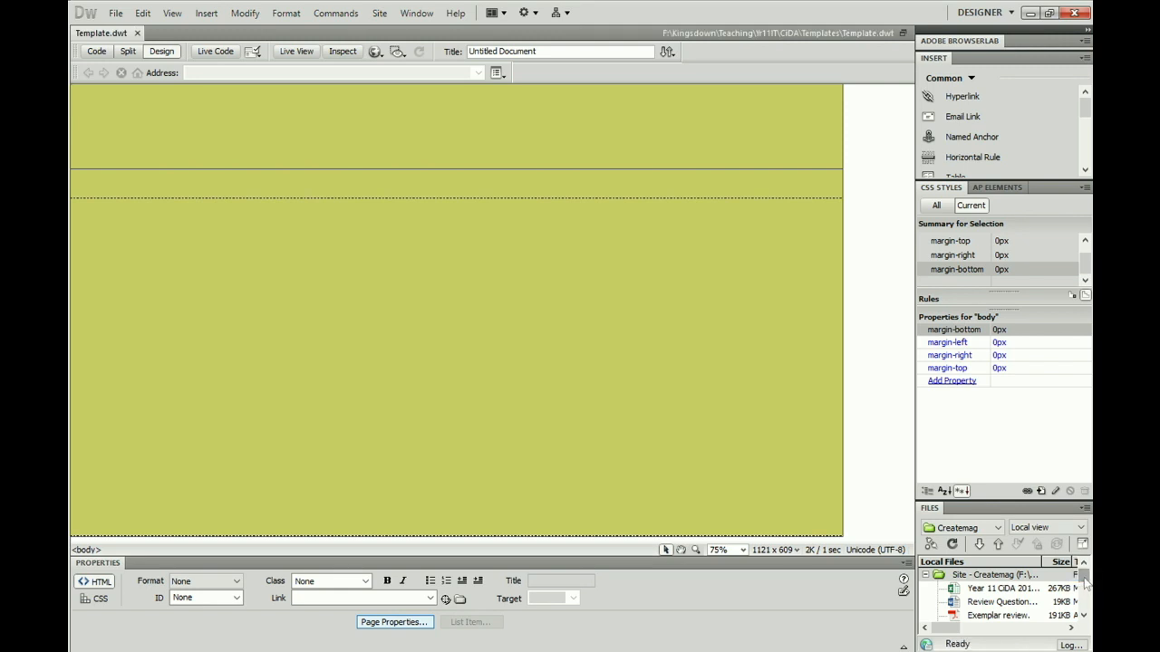
# - Expand the Templates folder in the Createmag site's local files to check the saved template
pyautogui.click(1081, 575)
pyautogui.moveTo(1084, 581); pyautogui.dragTo(1083, 606)
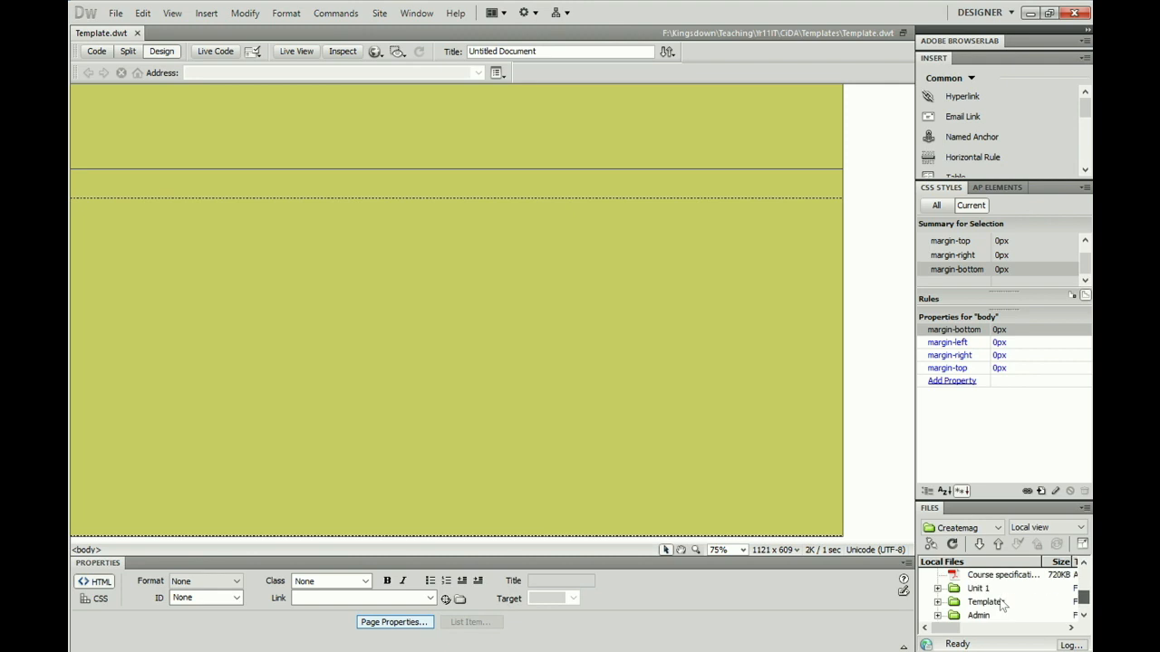
pyautogui.click(938, 602)
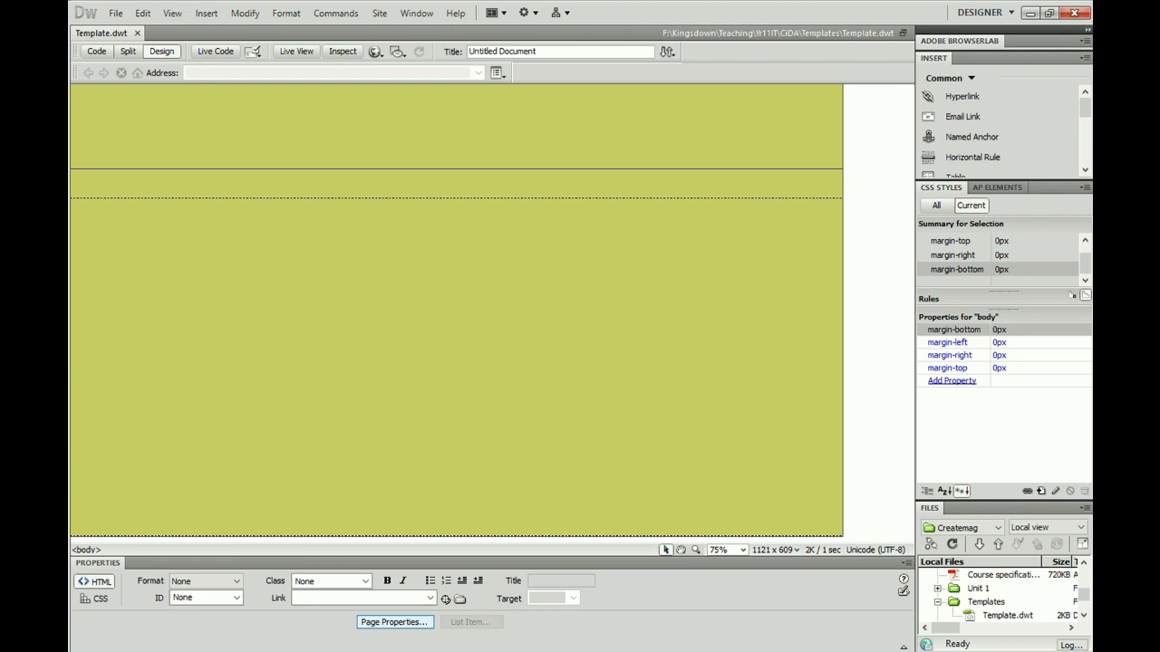
# - Search for Adobe Fireworks CS5 on the computer and launch it
pyautogui.press('super')
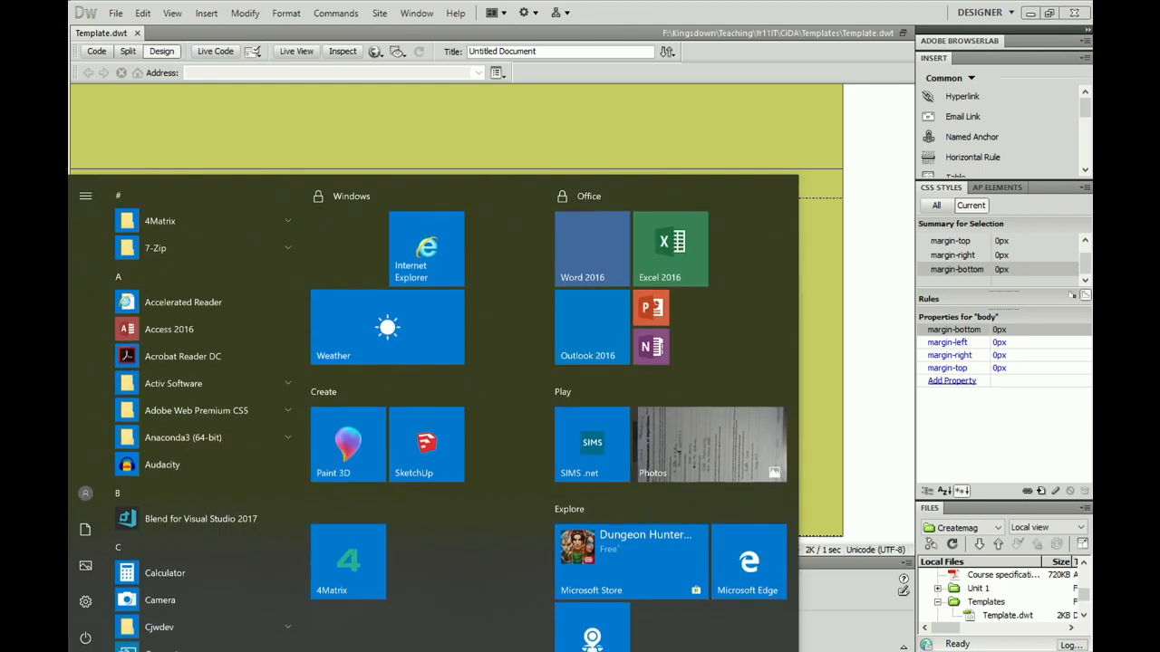
pyautogui.click(121, 651)
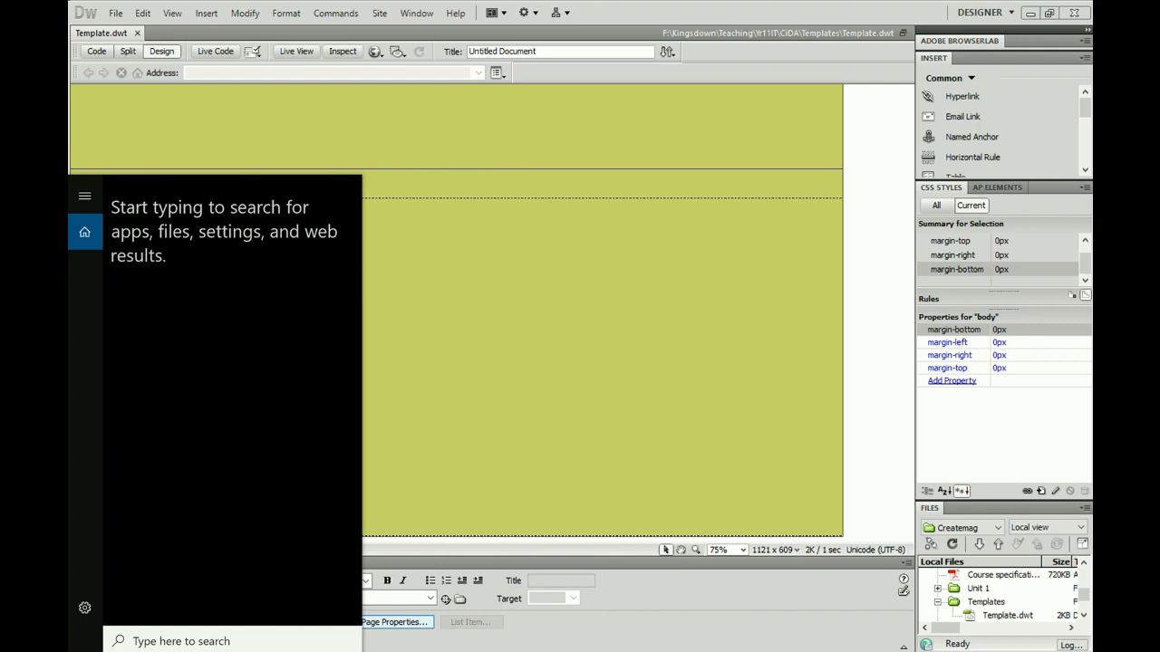
pyautogui.write('fir')
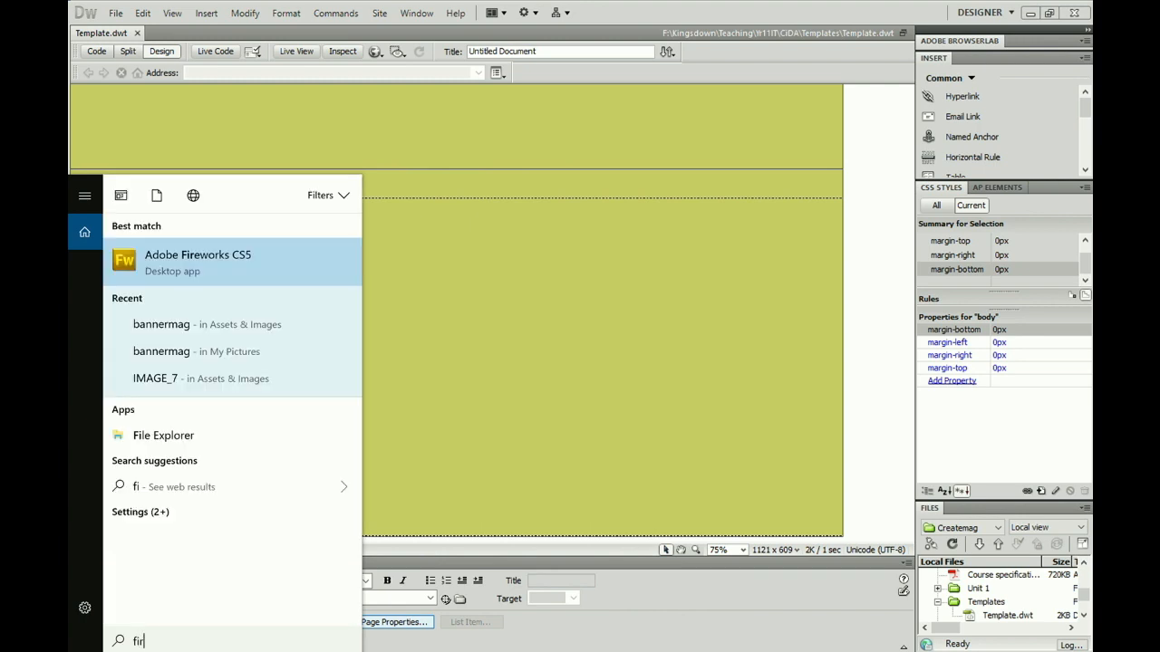
pyautogui.click(213, 258)
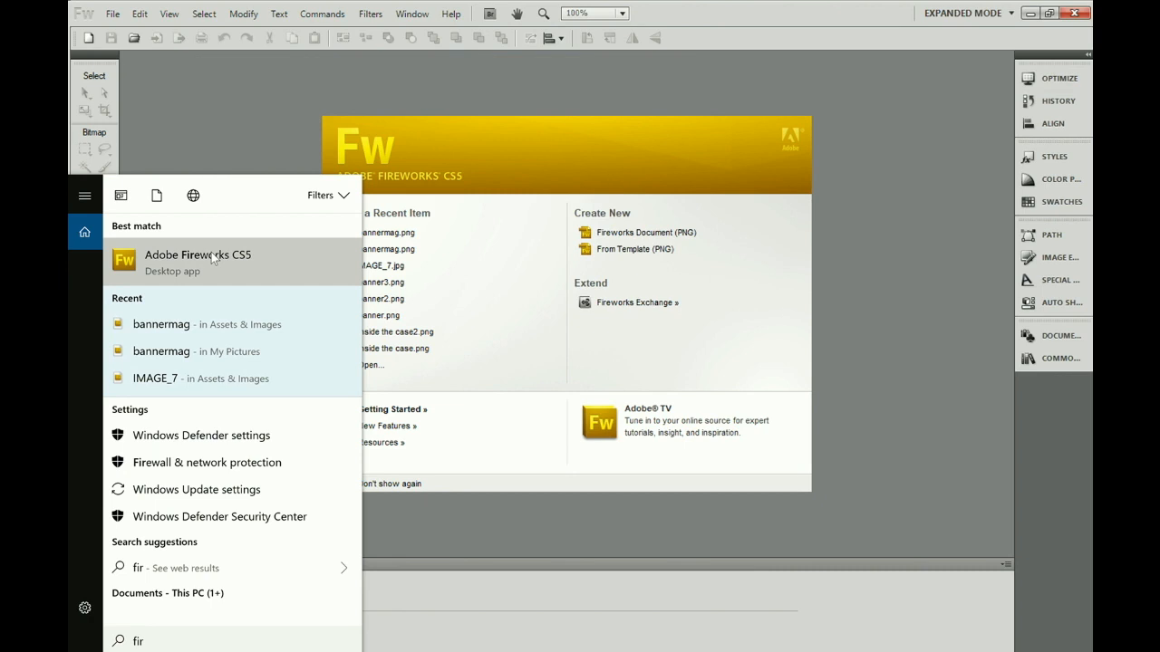
# - Start a new Fireworks PNG document 1366 px wide and 150 px high at a resolution of 96 pixels/inch
pyautogui.click(640, 234)
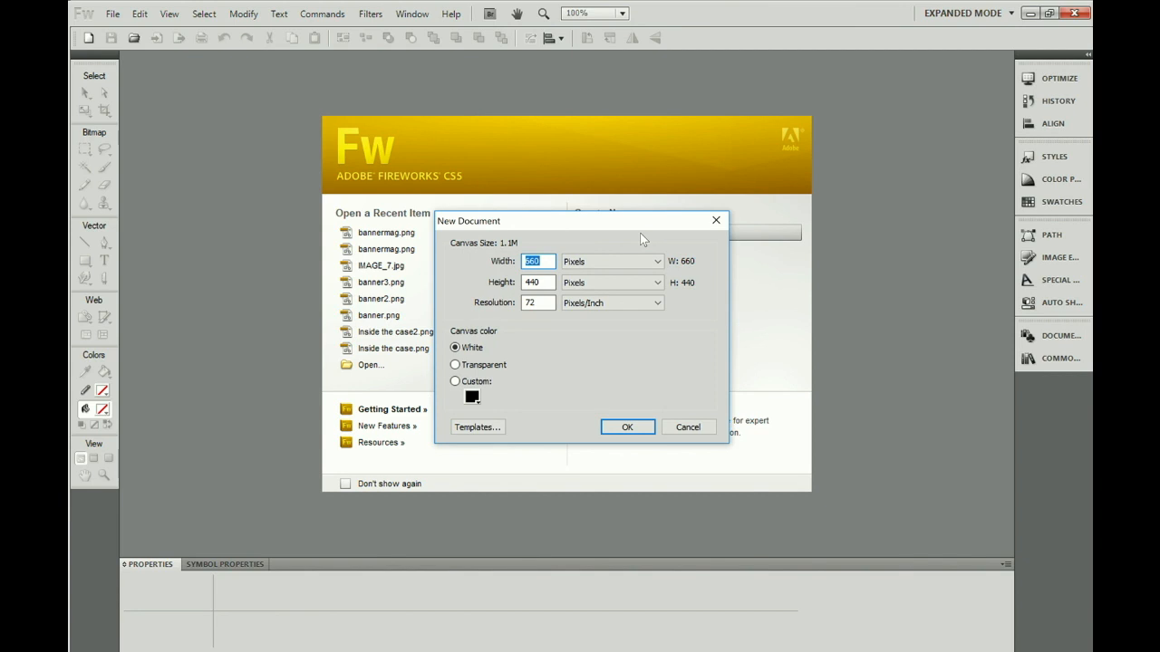
pyautogui.moveTo(545, 261); pyautogui.dragTo(520, 263)
pyautogui.write('1366')
pyautogui.doubleClick(543, 283)
pyautogui.write('1')
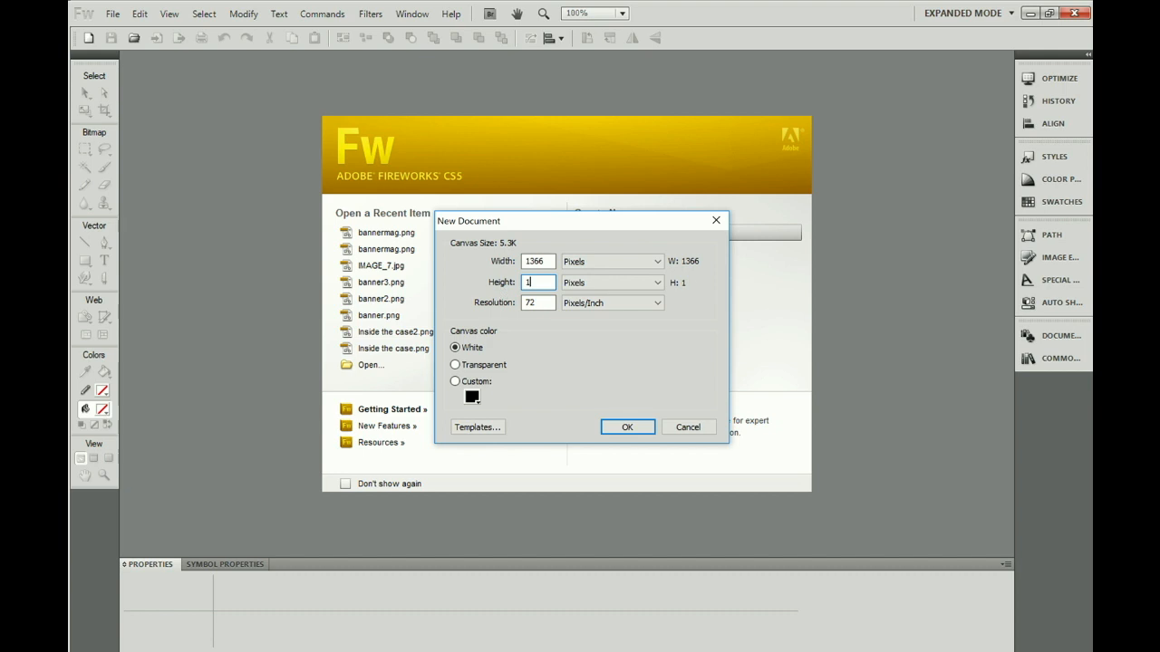
pyautogui.write('50')
pyautogui.doubleClick(523, 304)
pyautogui.write('96')
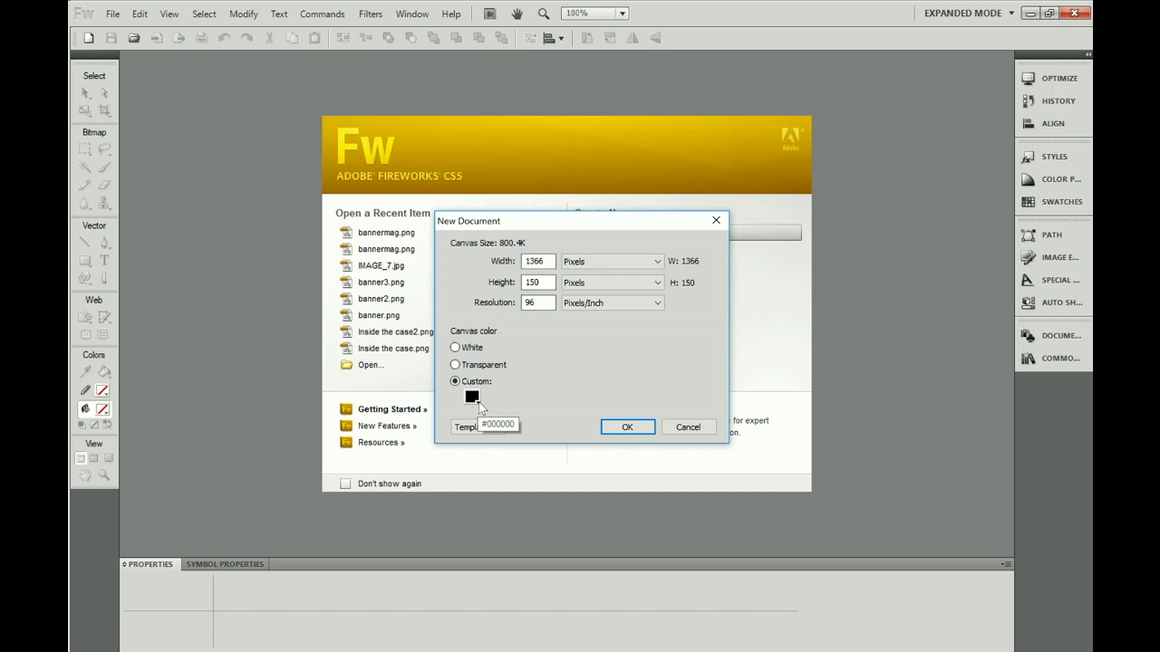
# - Give the new document a custom canvas colour of #333333 and create it
pyautogui.click(472, 398)
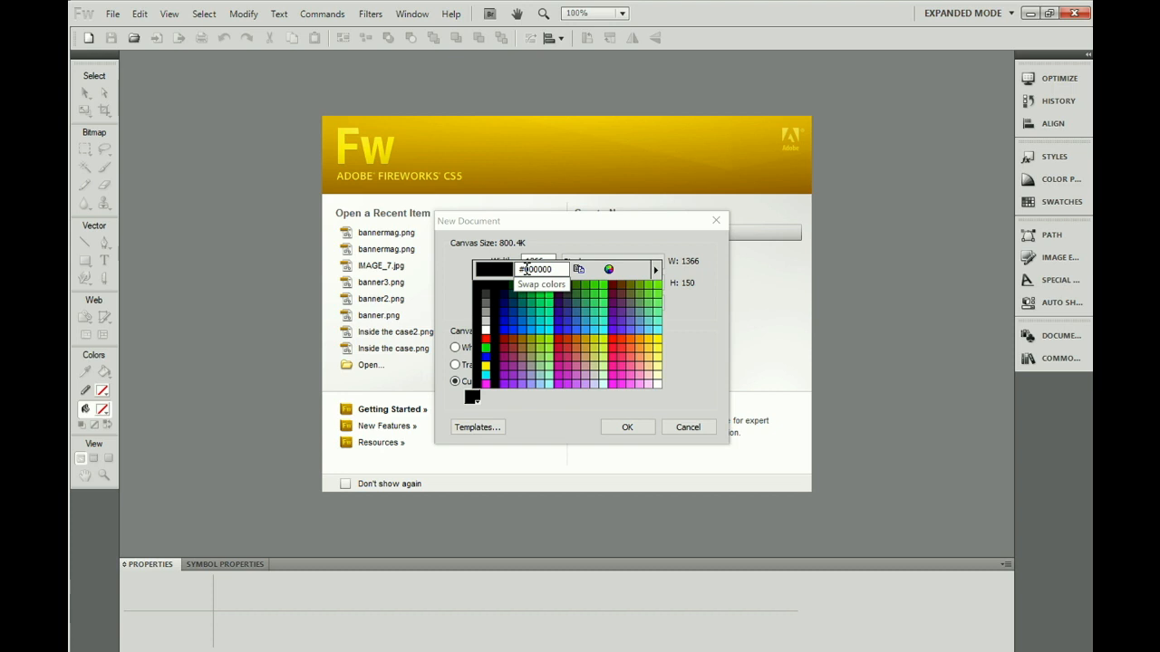
pyautogui.moveTo(524, 269); pyautogui.dragTo(547, 269)
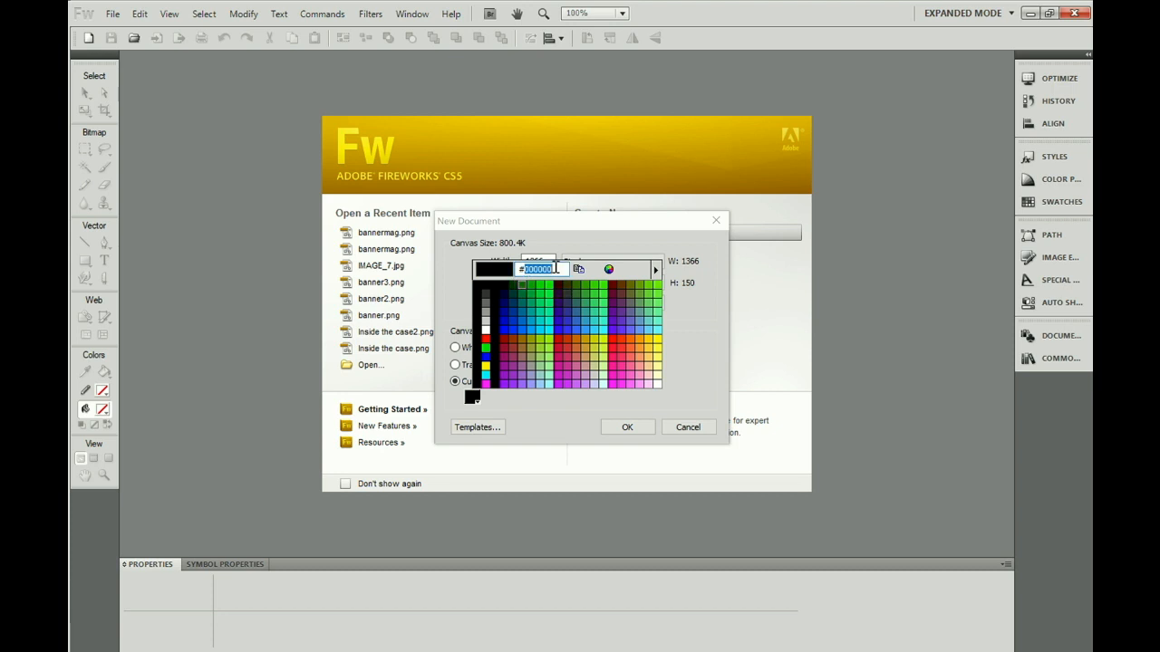
pyautogui.write('3333')
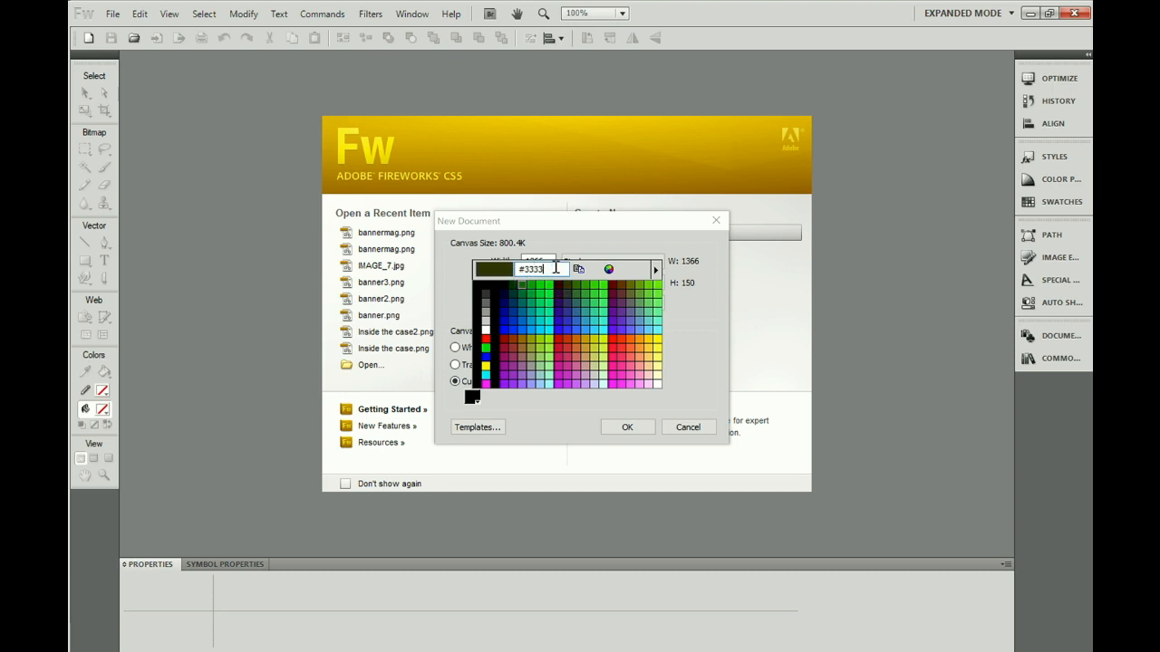
pyautogui.write('33')
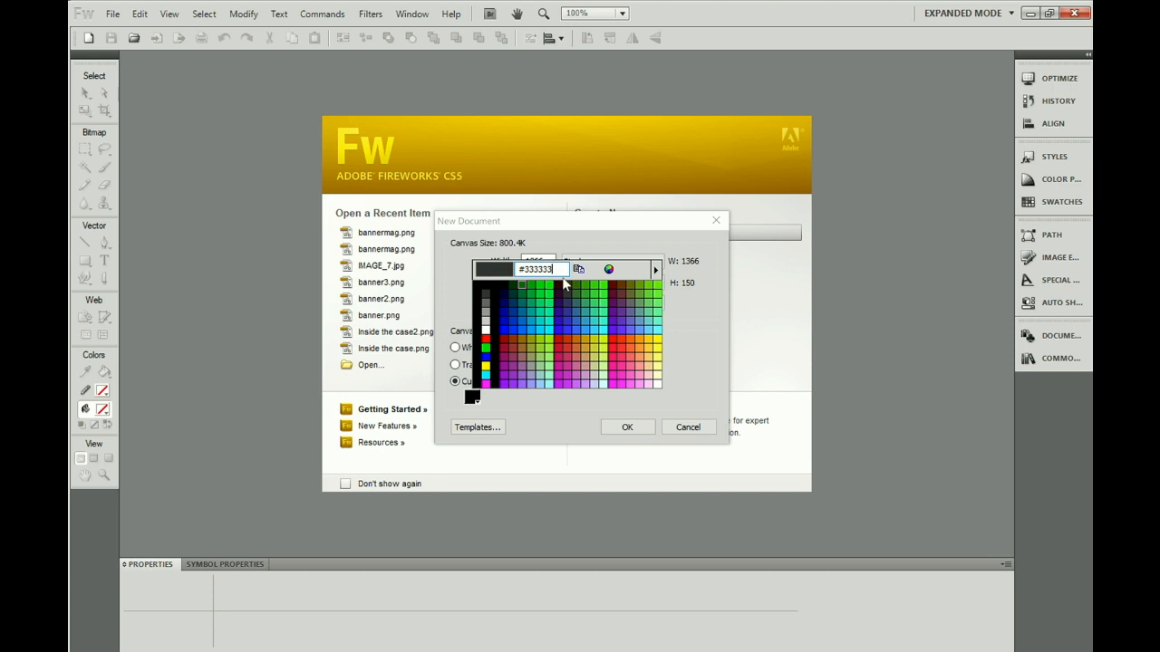
pyautogui.click(488, 293)
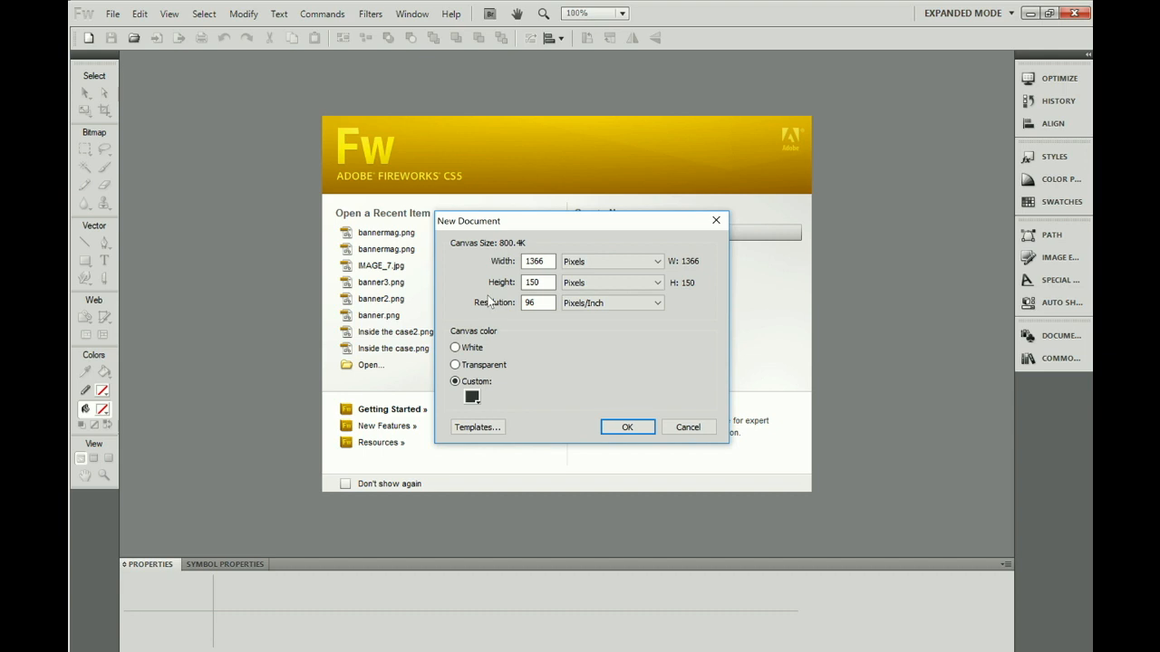
pyautogui.click(625, 431)
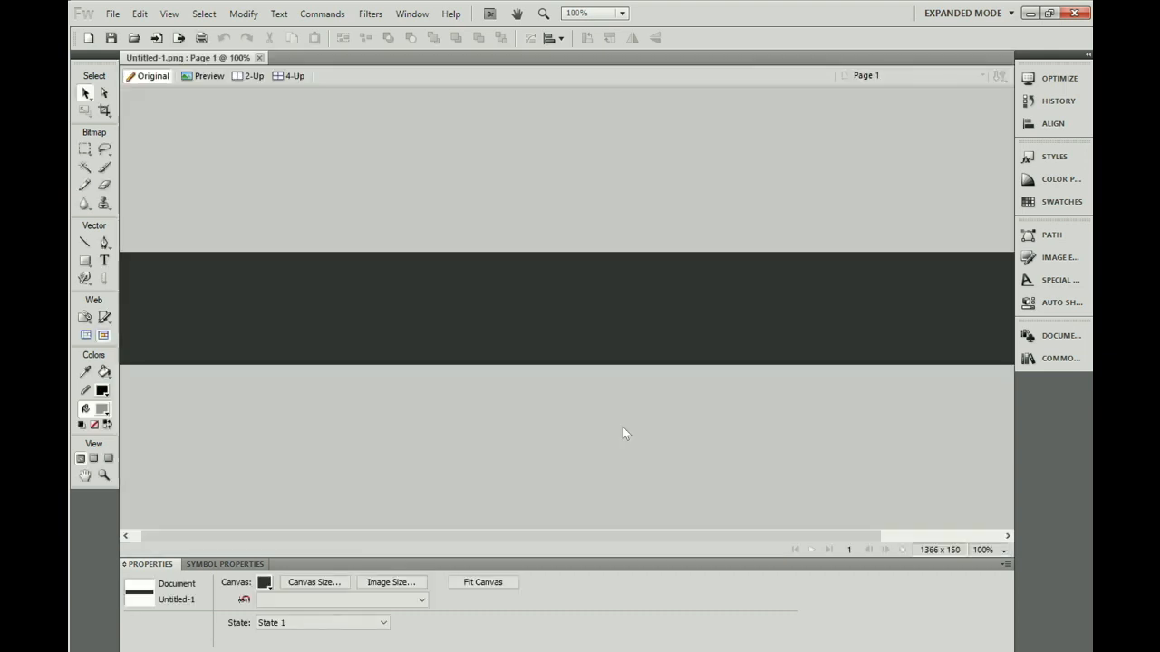
# - Add a text box about 557 px wide in the upper left part of the banner canvas, containing "createmag"
pyautogui.click(1004, 554)
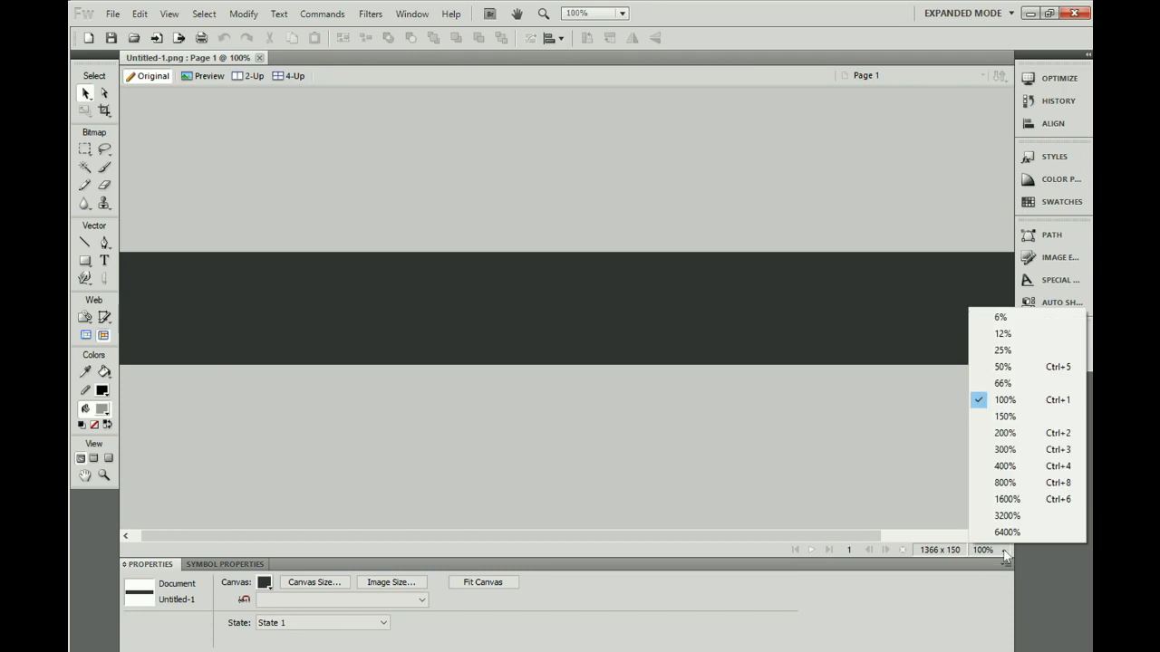
pyautogui.click(980, 383)
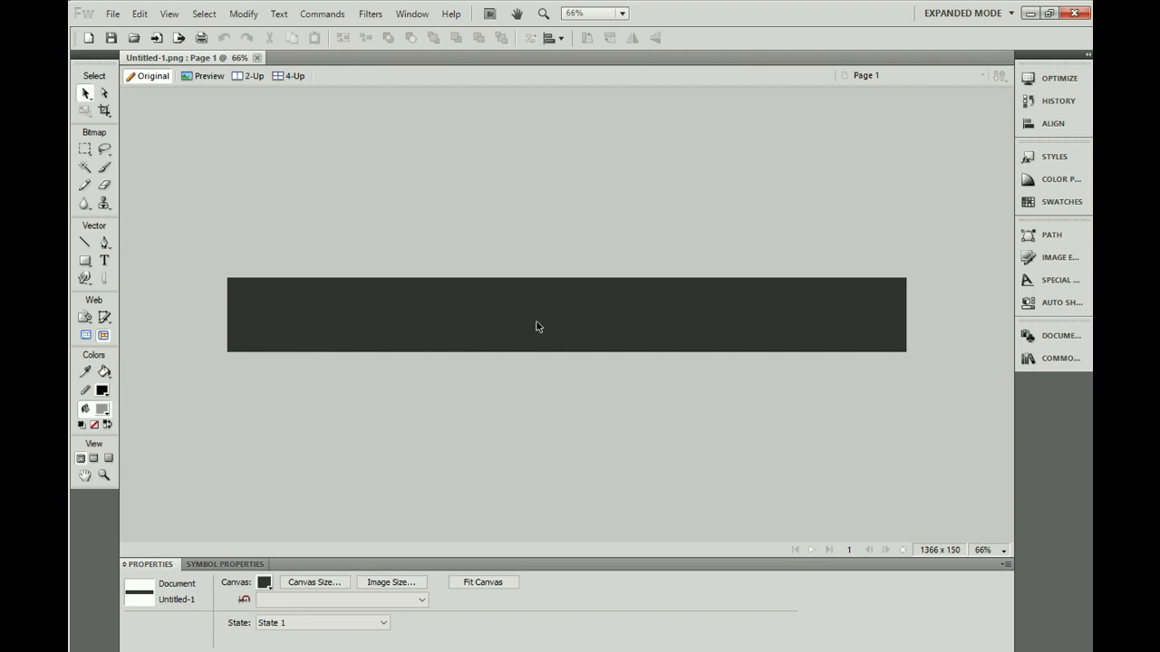
pyautogui.click(104, 262)
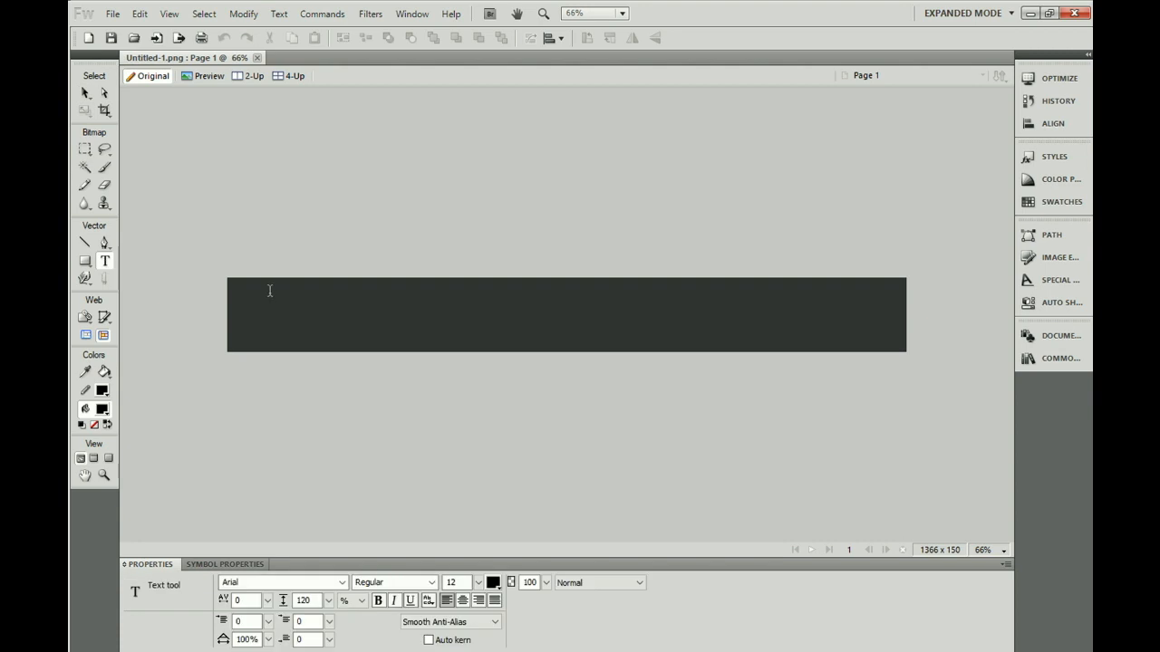
pyautogui.moveTo(270, 292); pyautogui.dragTo(547, 331)
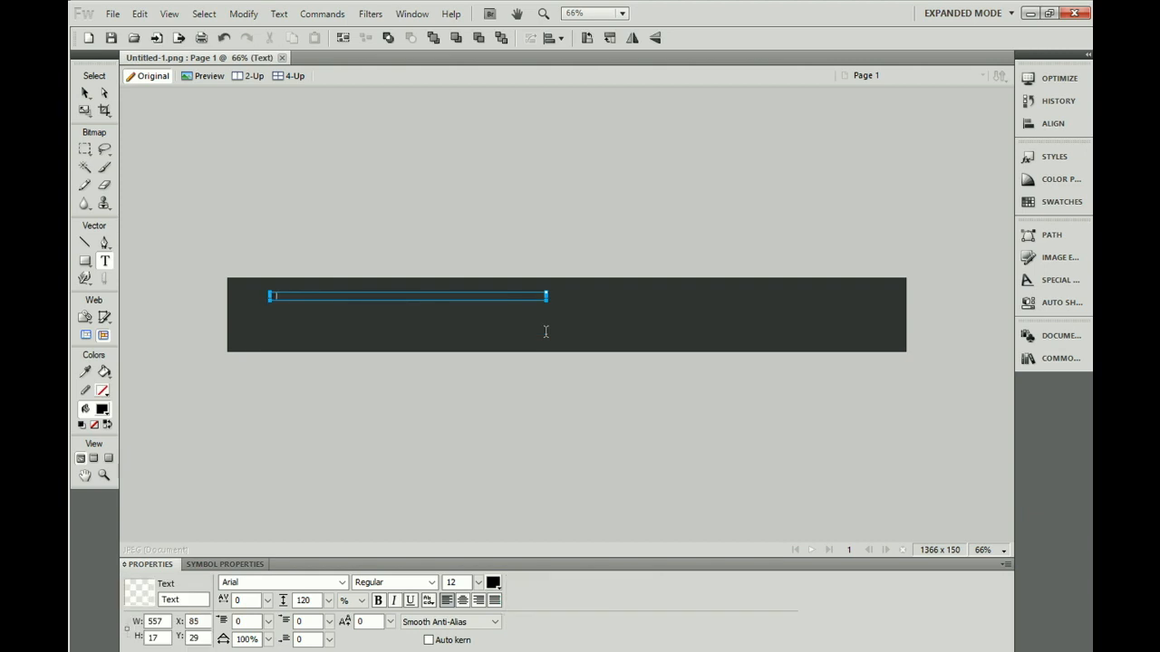
pyautogui.write('Company')
# - Try to set the colour of the "createmag" text to #cccc66
pyautogui.click(493, 583)
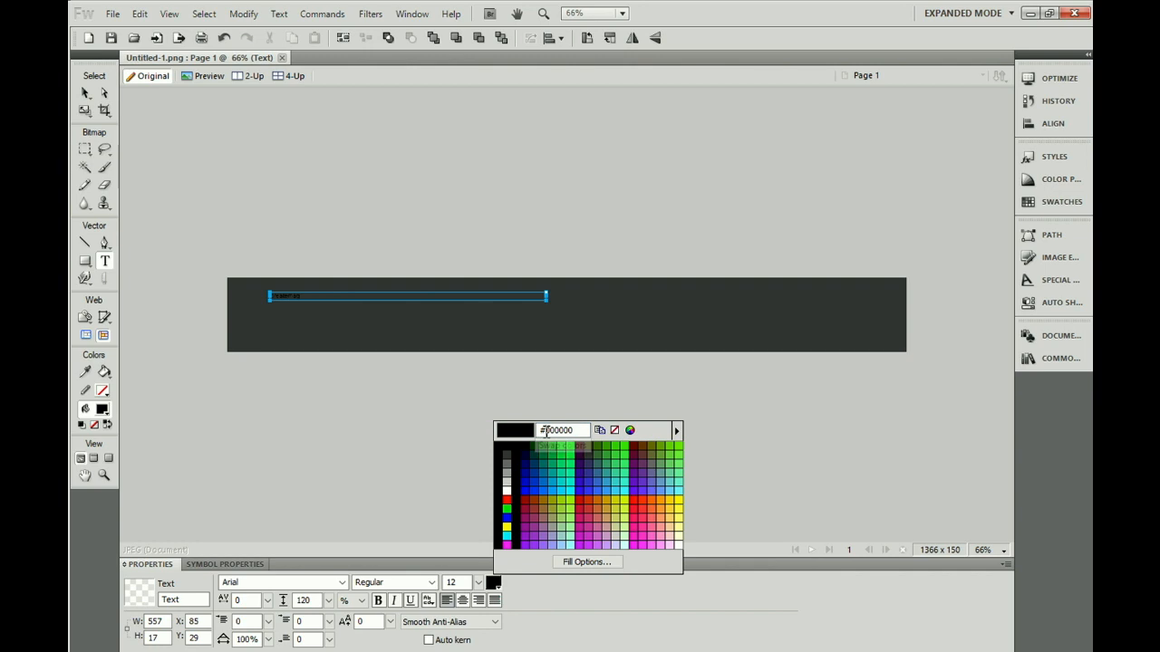
pyautogui.moveTo(545, 429); pyautogui.dragTo(582, 430)
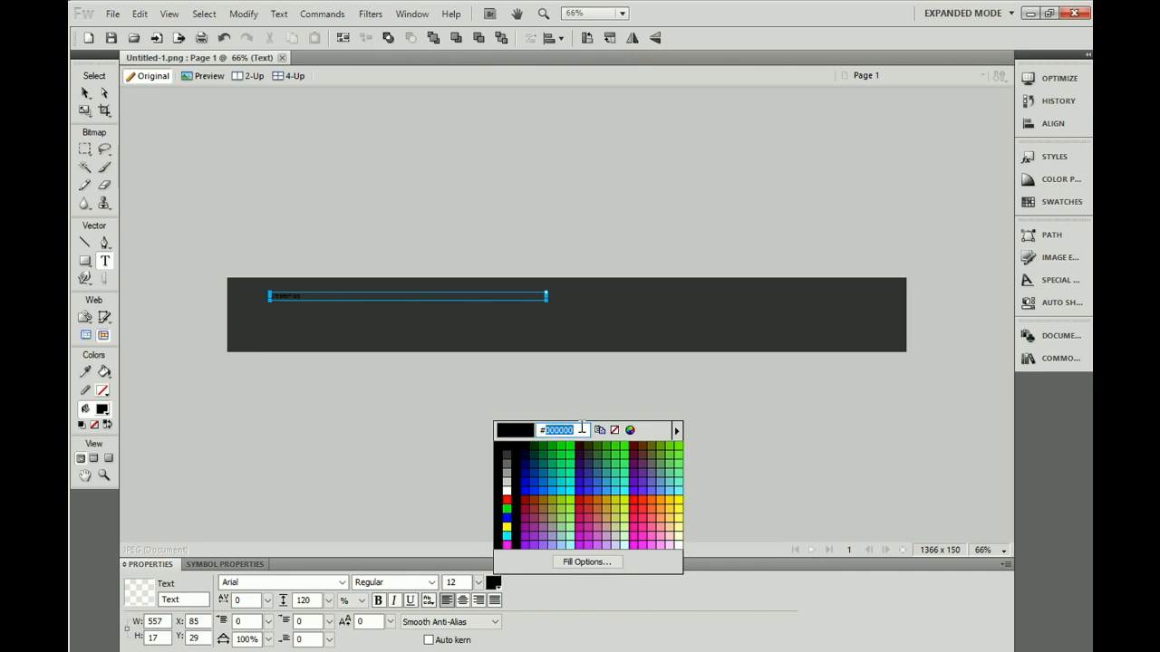
pyautogui.write('cccc66')
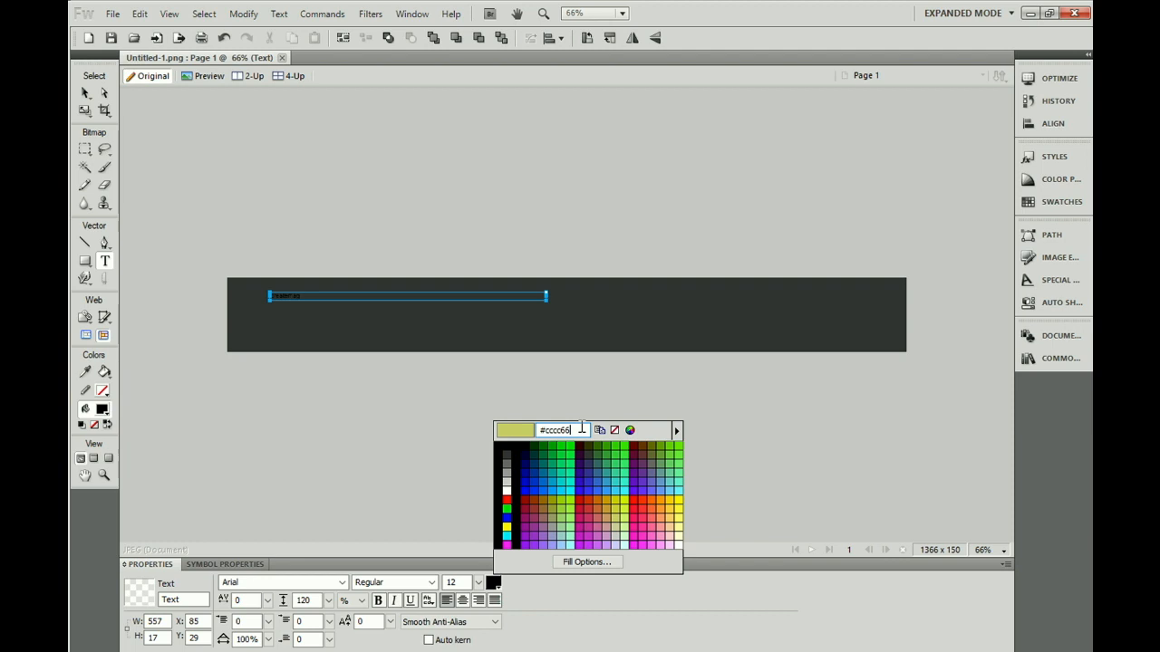
pyautogui.press('Return')
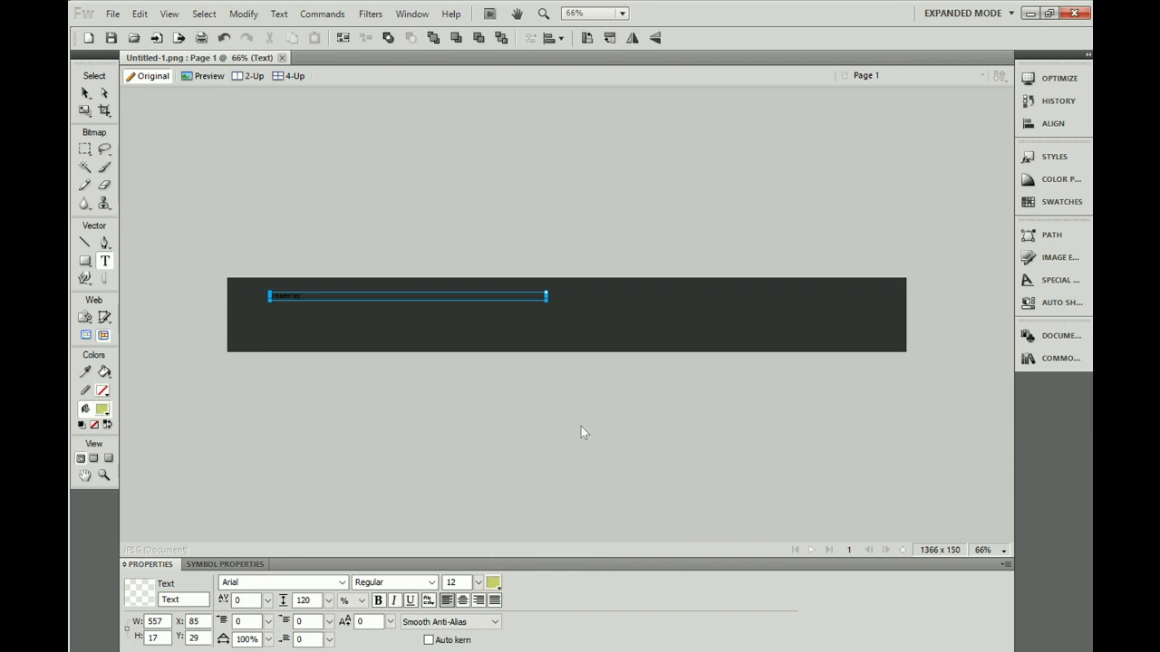
pyautogui.click(441, 546)
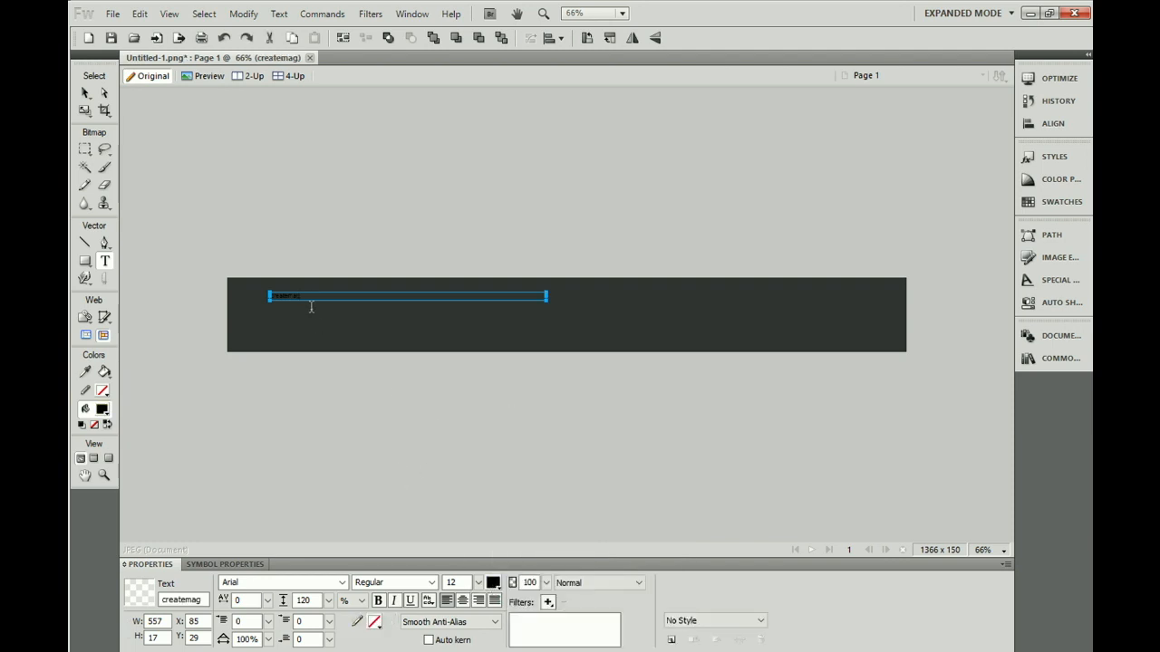
# - Set the colour of the "createmag" banner text to #cccc66
pyautogui.moveTo(300, 297); pyautogui.dragTo(270, 298)
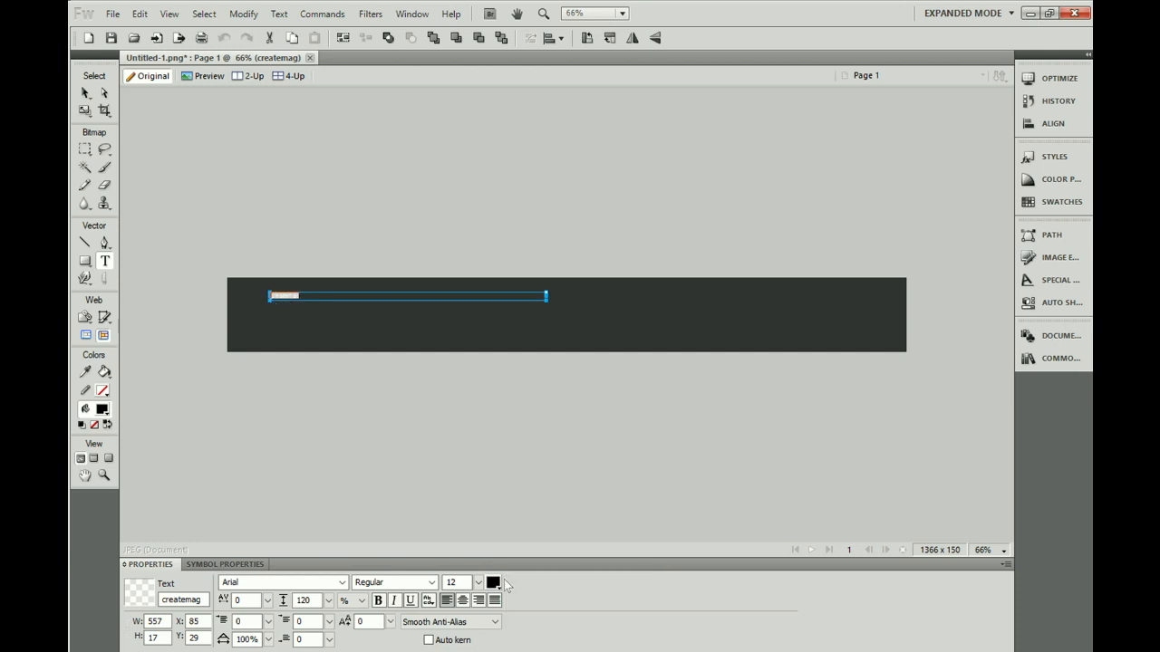
pyautogui.click(498, 581)
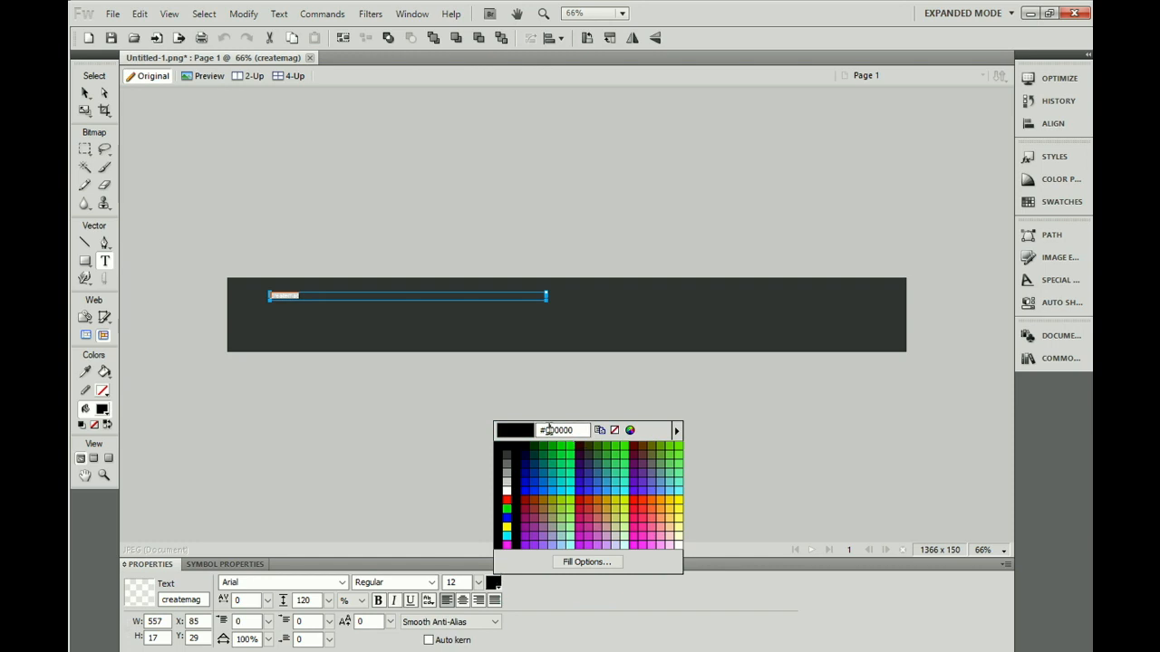
pyautogui.click(547, 430)
pyautogui.write('#cccc')
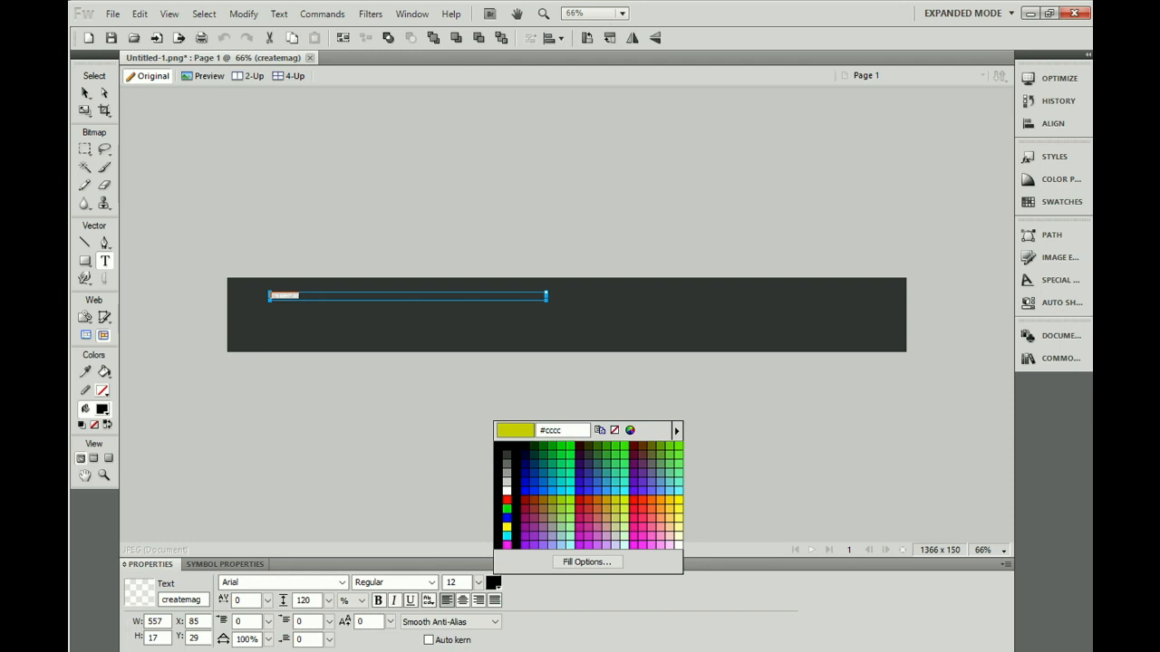
pyautogui.write('66')
pyautogui.press('Return')
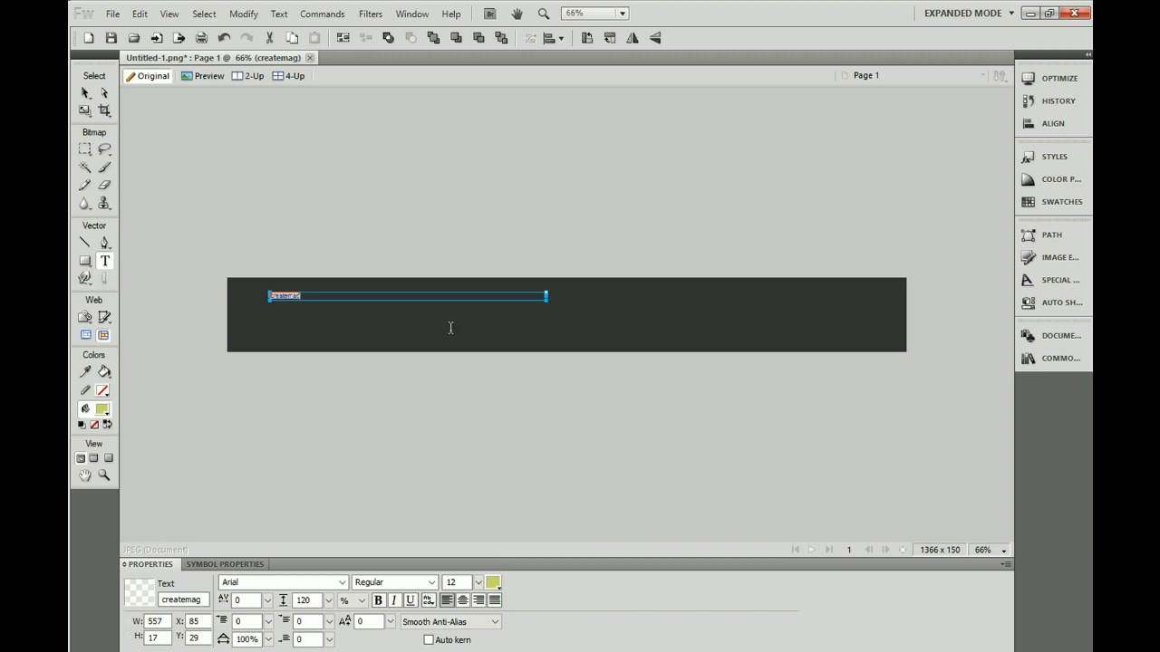
pyautogui.press('Escape')
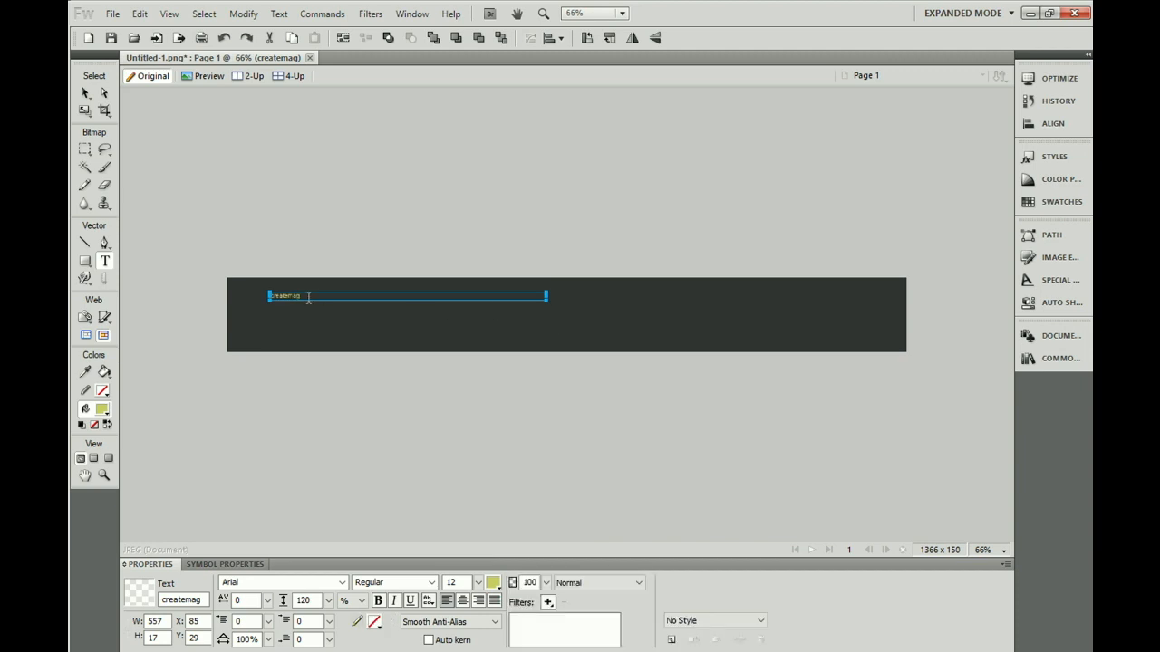
# - Set the font size of the whole "createmag" text to 72
pyautogui.moveTo(309, 298); pyautogui.dragTo(268, 287)
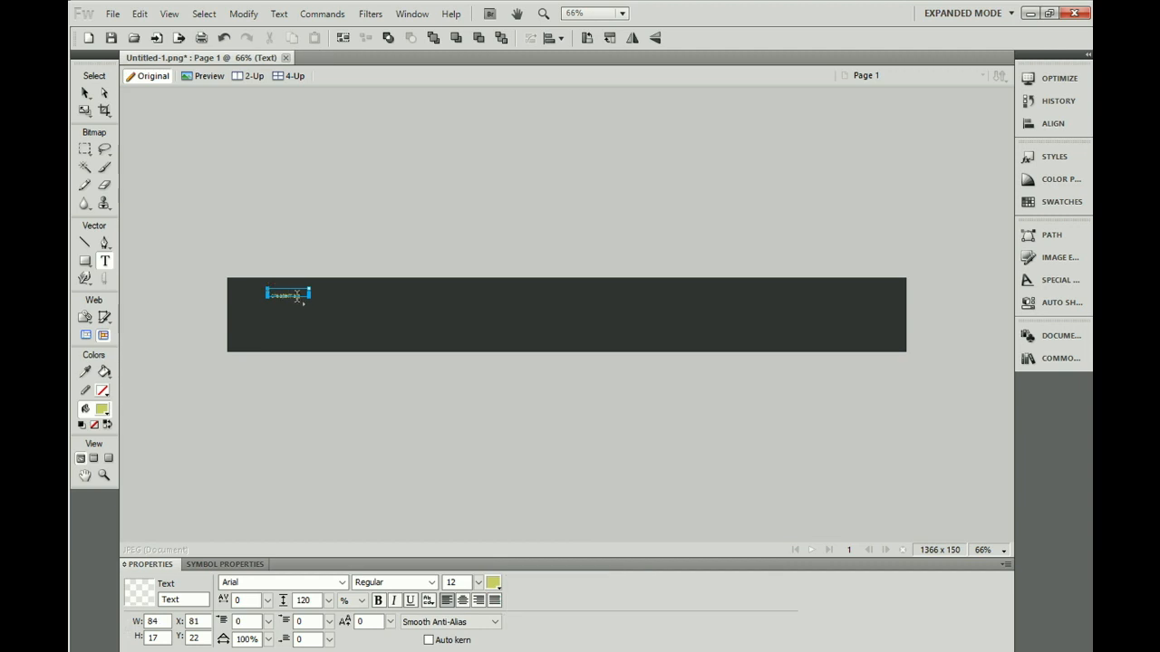
pyautogui.hotkey('ctrl', 'z')
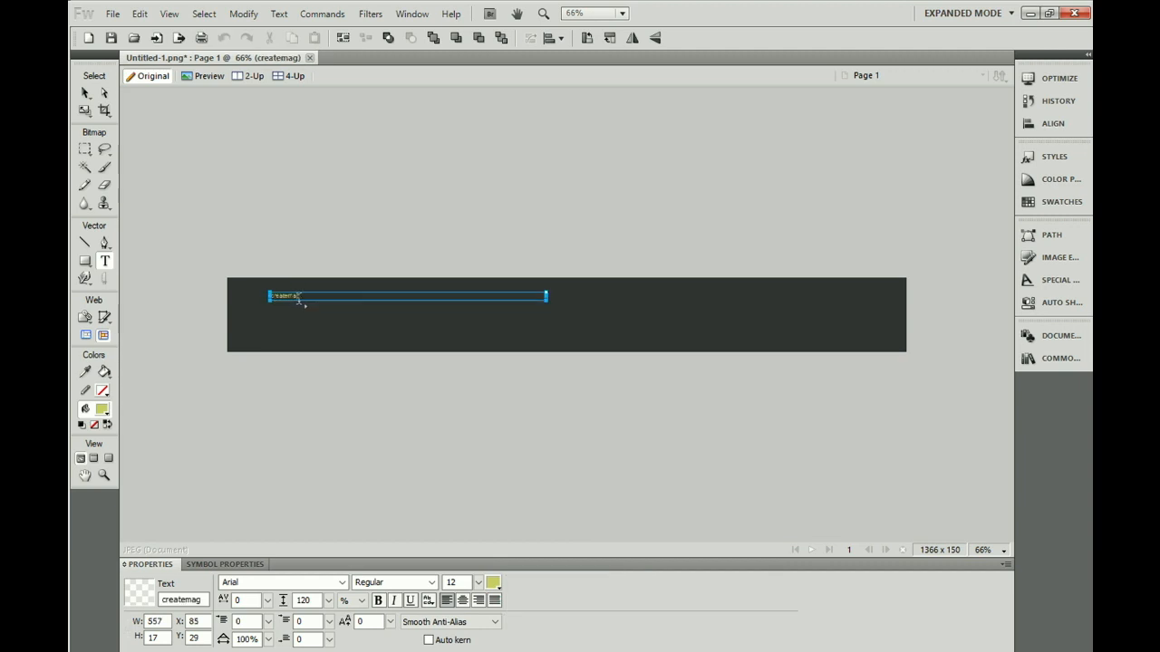
pyautogui.moveTo(299, 301); pyautogui.dragTo(271, 305)
pyautogui.click(480, 583)
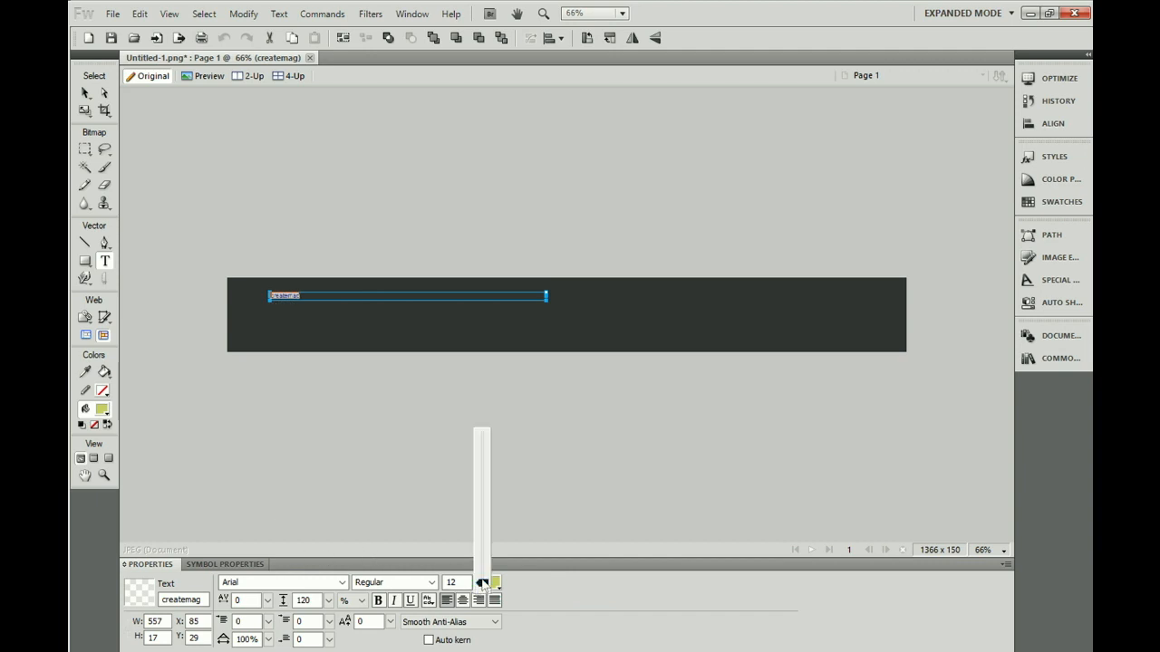
pyautogui.click(451, 582)
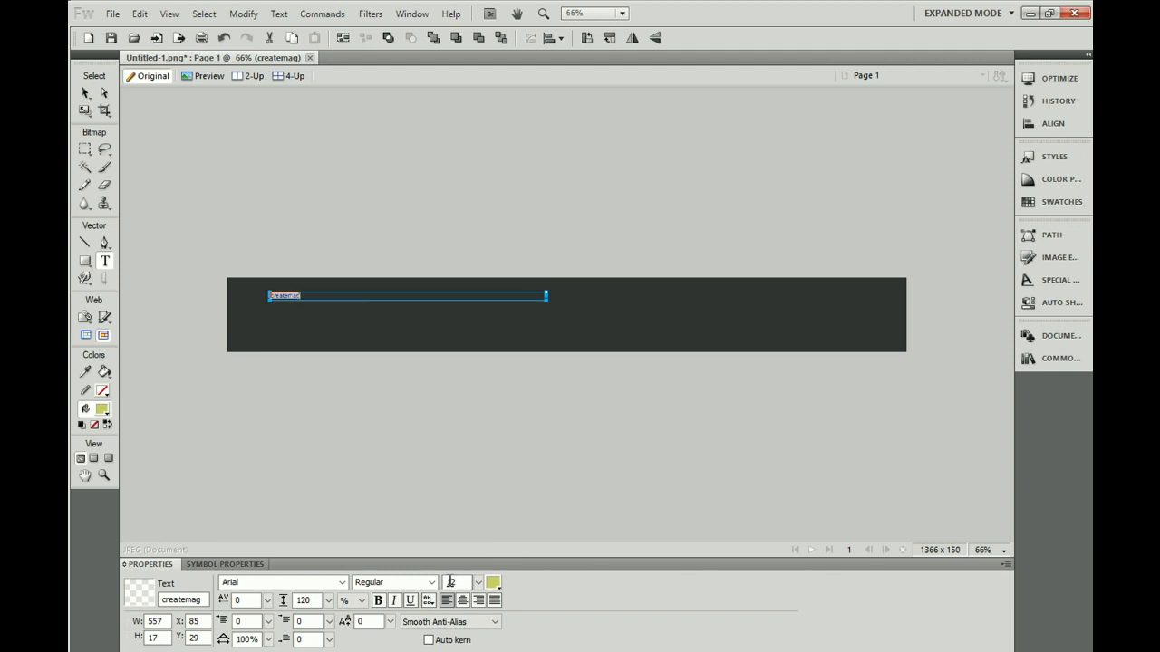
pyautogui.click(450, 583)
pyautogui.doubleClick(450, 582)
pyautogui.write('72')
pyautogui.press('Return')
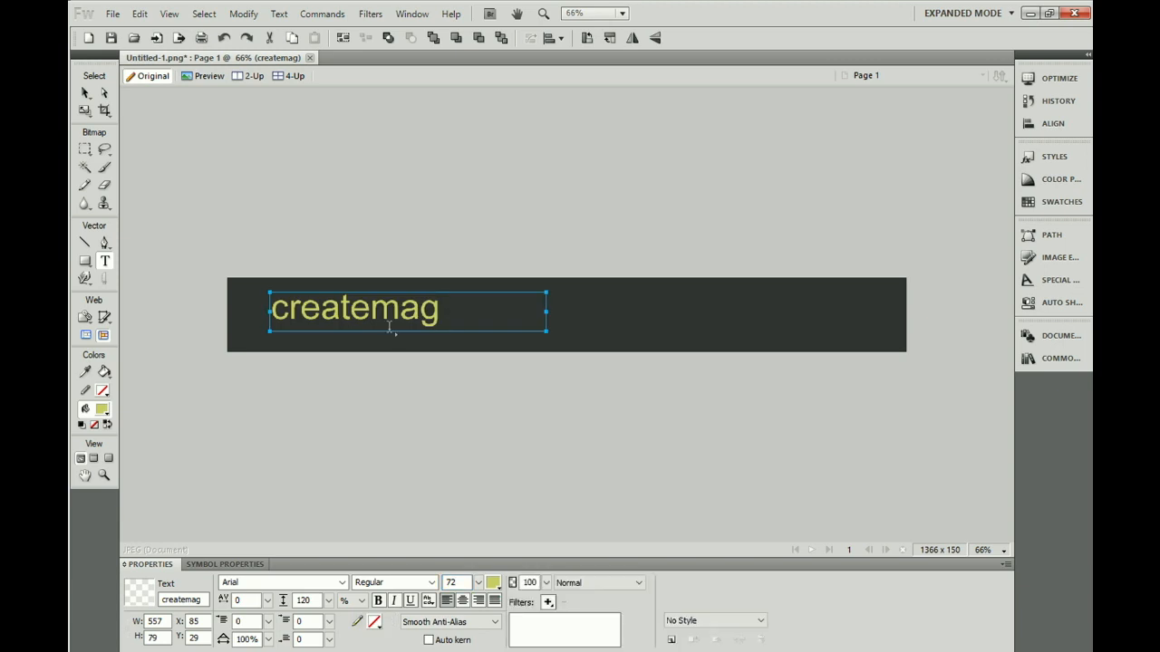
# - Make the "mag" part of the "createmag" text bold and set its font size to 78
pyautogui.moveTo(377, 312); pyautogui.dragTo(441, 312)
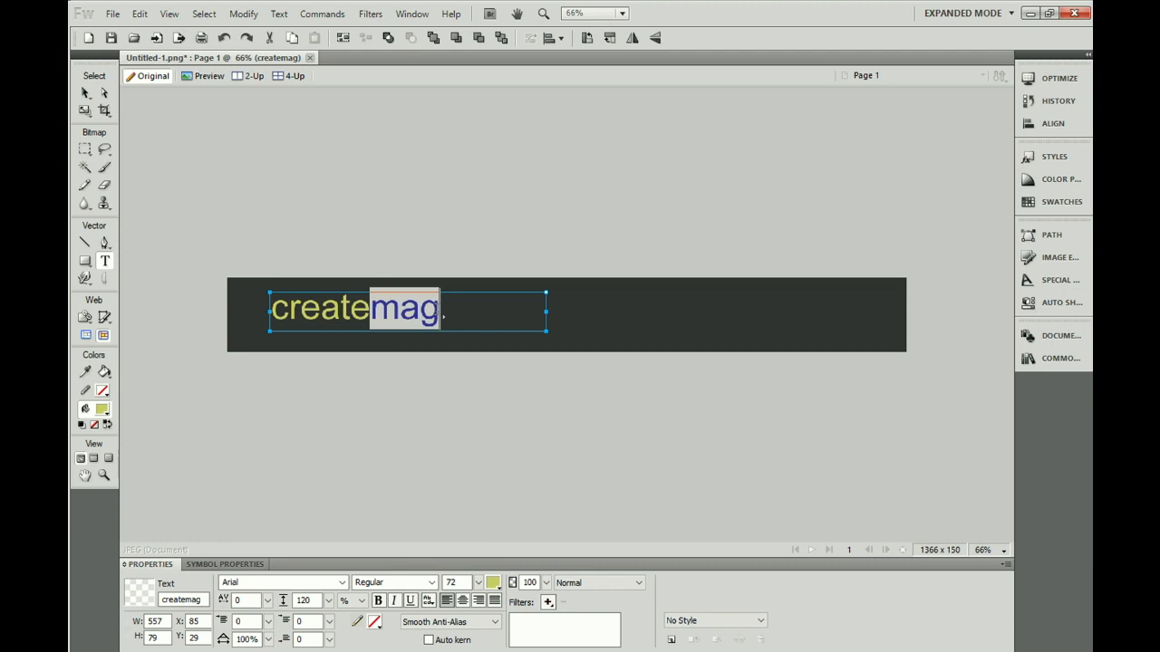
pyautogui.click(378, 602)
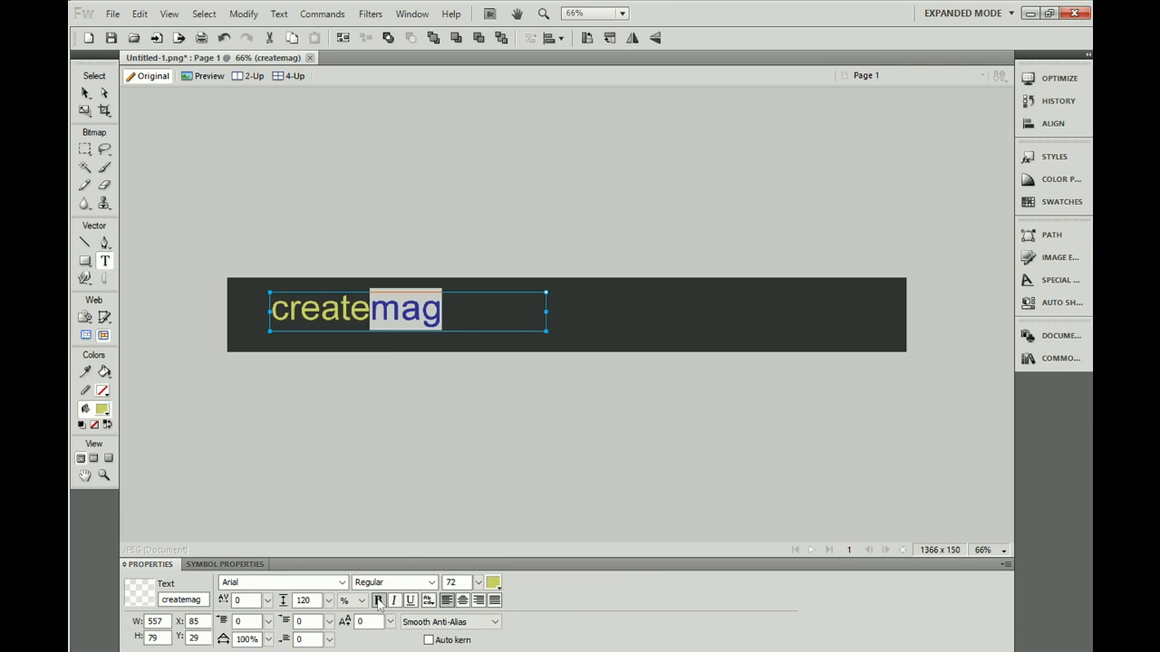
pyautogui.doubleClick(455, 582)
pyautogui.write('20')
pyautogui.write('78')
pyautogui.click(541, 527)
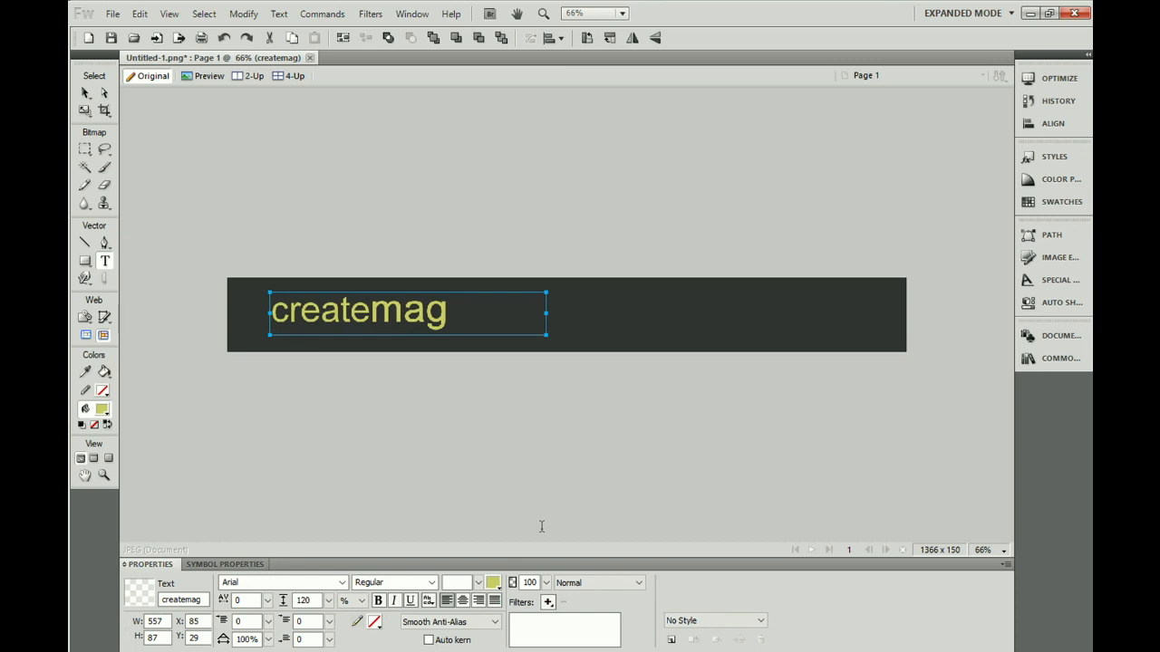
pyautogui.click(626, 469)
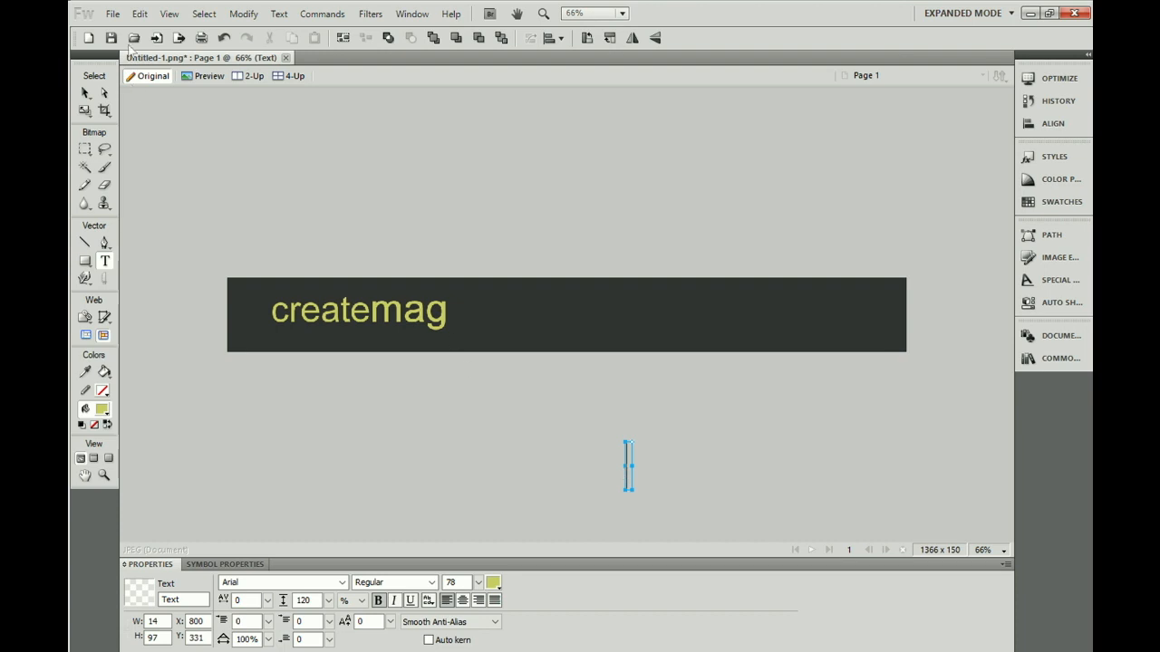
# - Start importing an image and browse to the Assets & Images folder inside Kingsdown on the F: drive
pyautogui.click(113, 15)
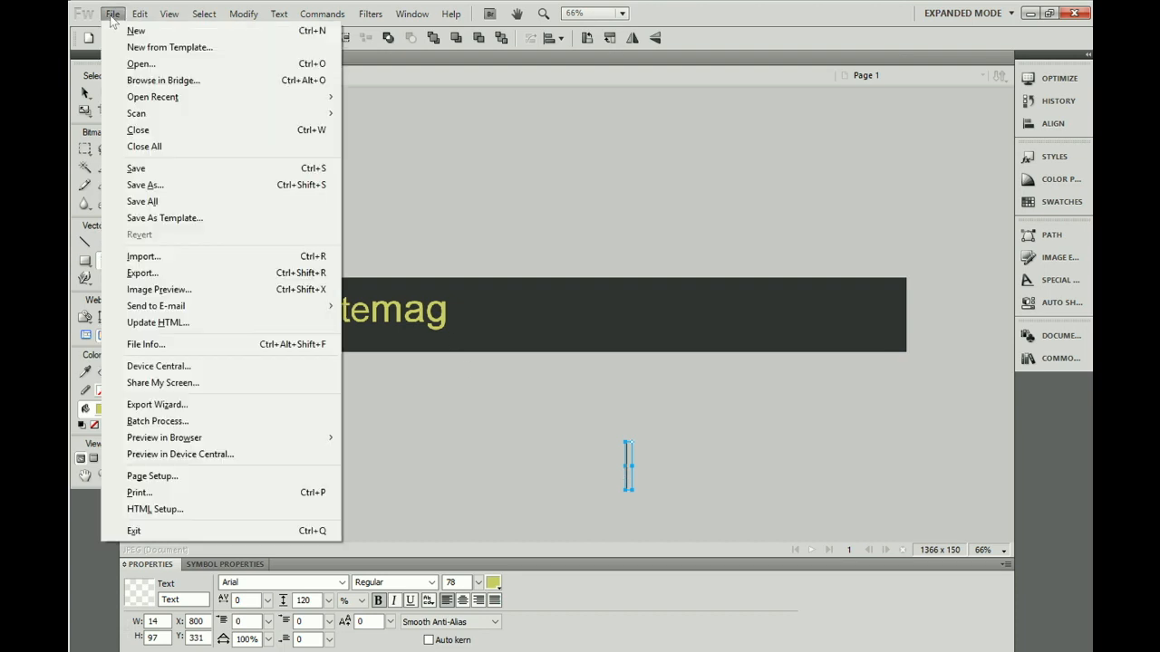
pyautogui.click(140, 257)
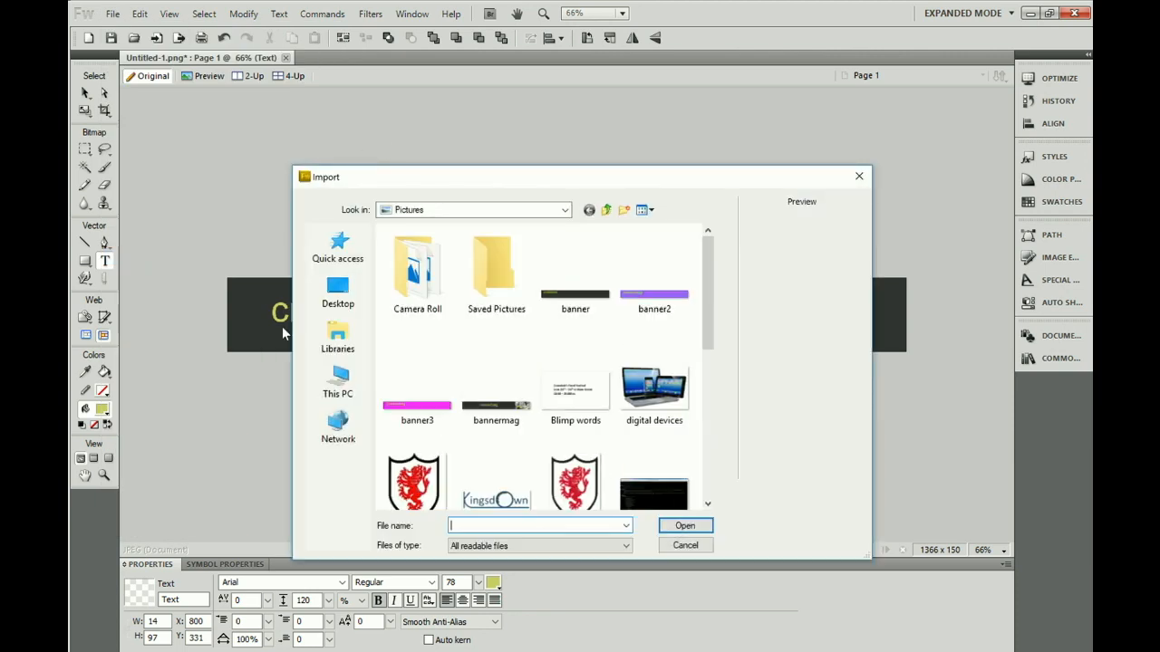
pyautogui.click(338, 389)
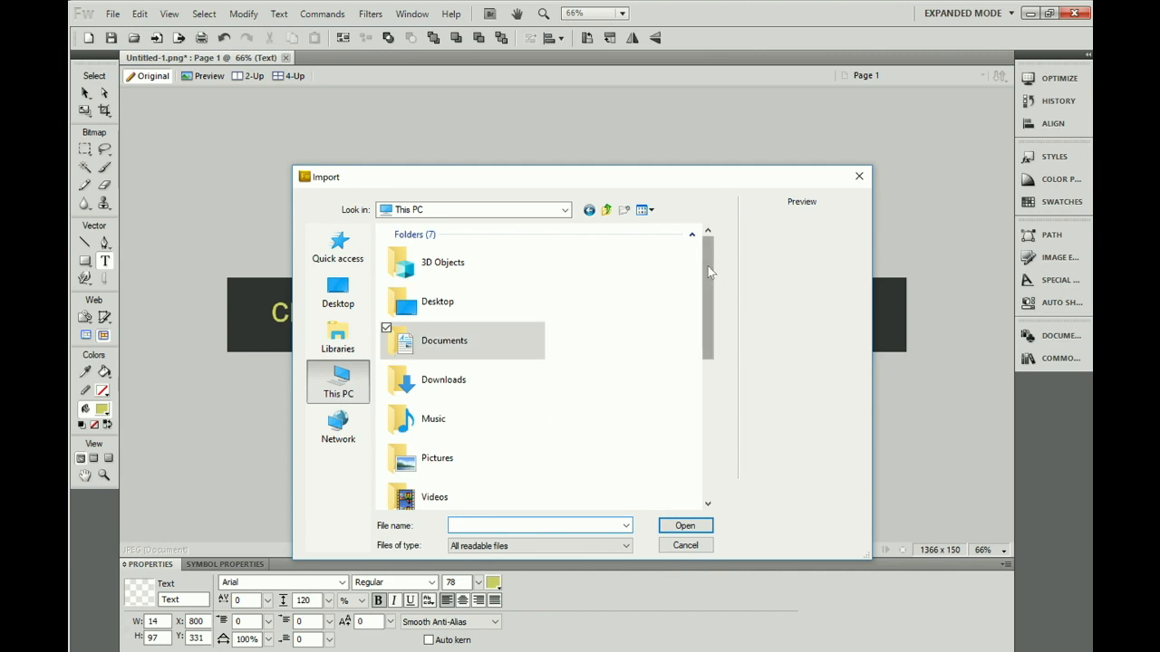
pyautogui.scroll(-4, 694, 308)
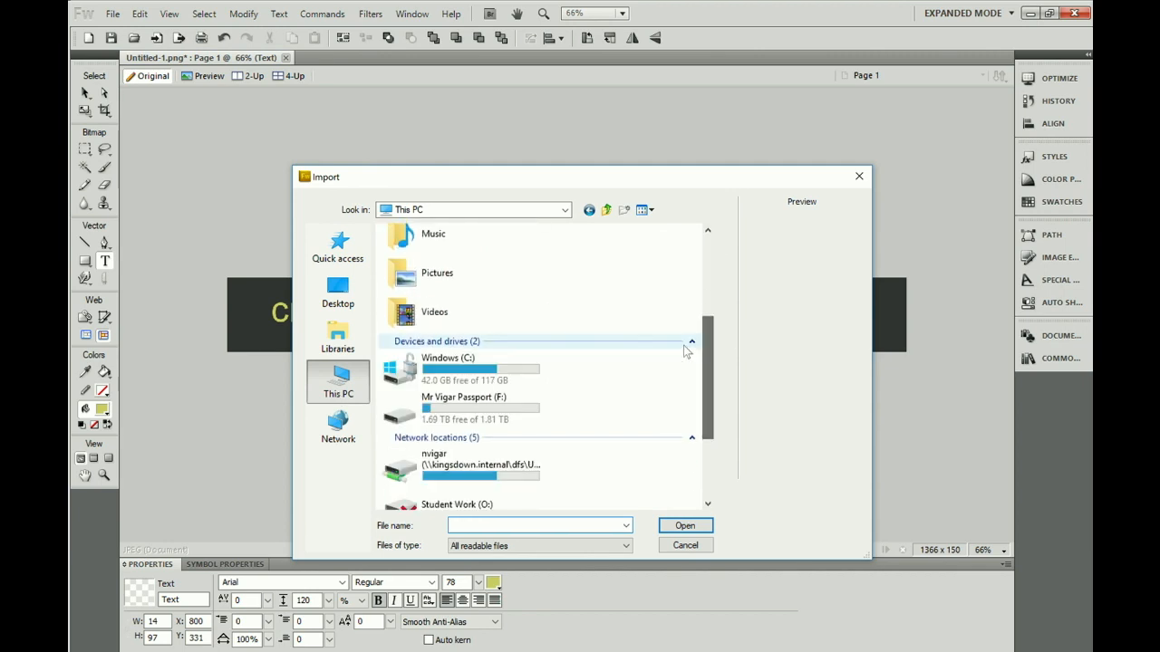
pyautogui.doubleClick(429, 405)
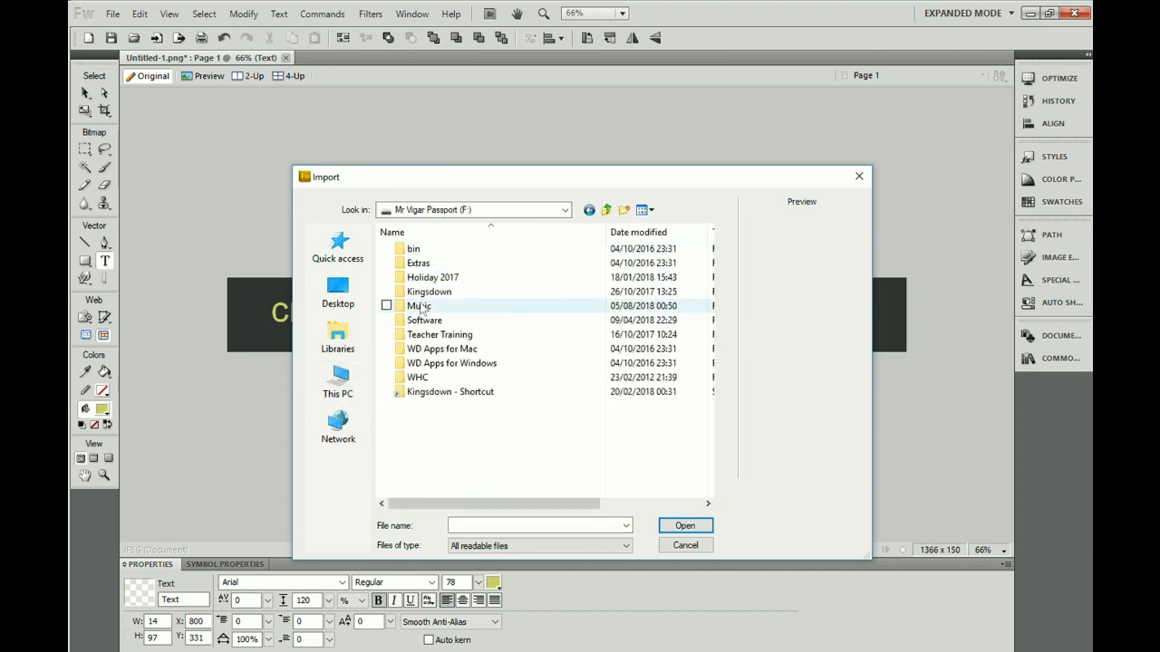
pyautogui.click(432, 295)
pyautogui.doubleClick(432, 296)
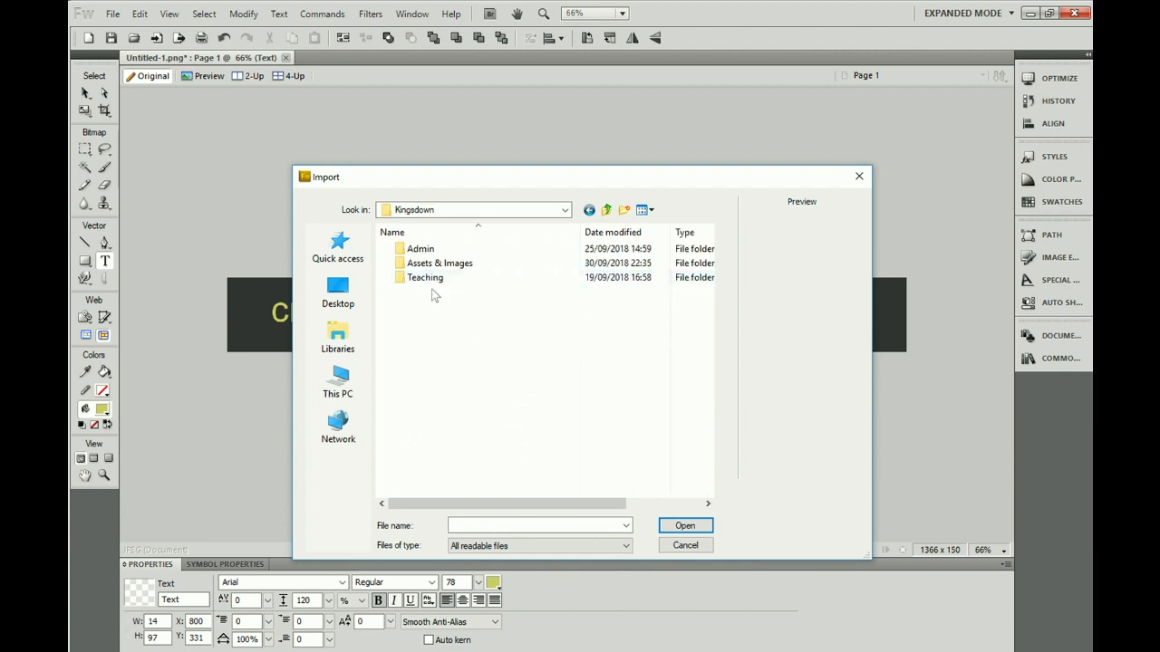
pyautogui.doubleClick(432, 265)
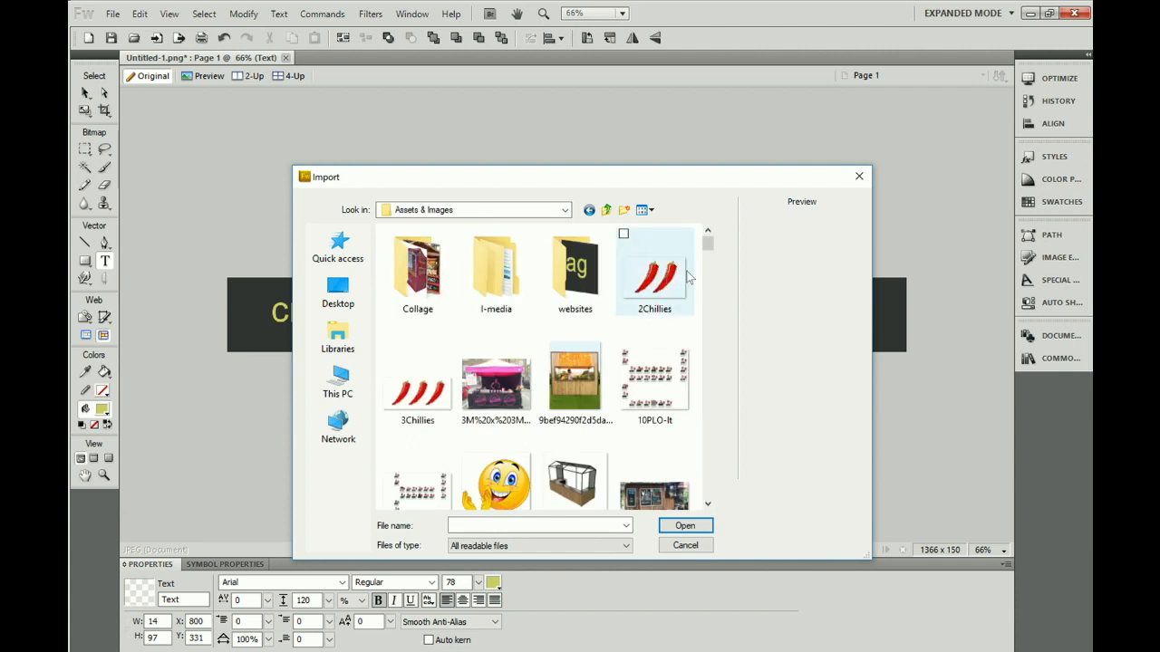
# - Import the IMAGE_7 photo and place it at the lower edge of the banner's right half
pyautogui.moveTo(708, 246); pyautogui.dragTo(696, 334)
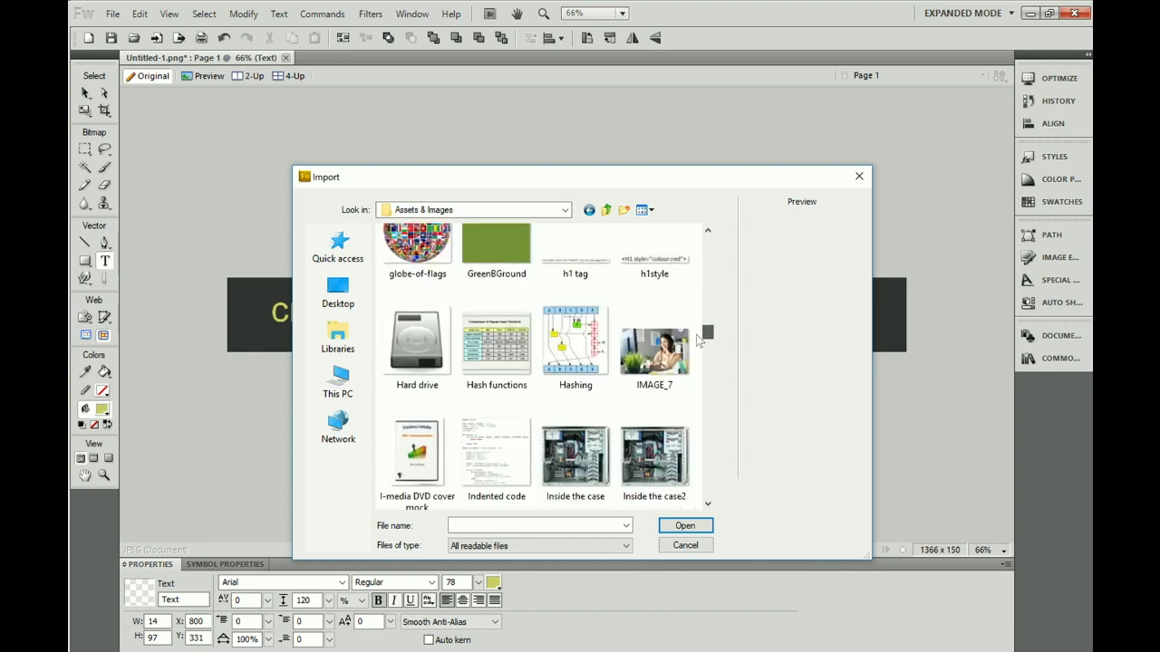
pyautogui.click(652, 350)
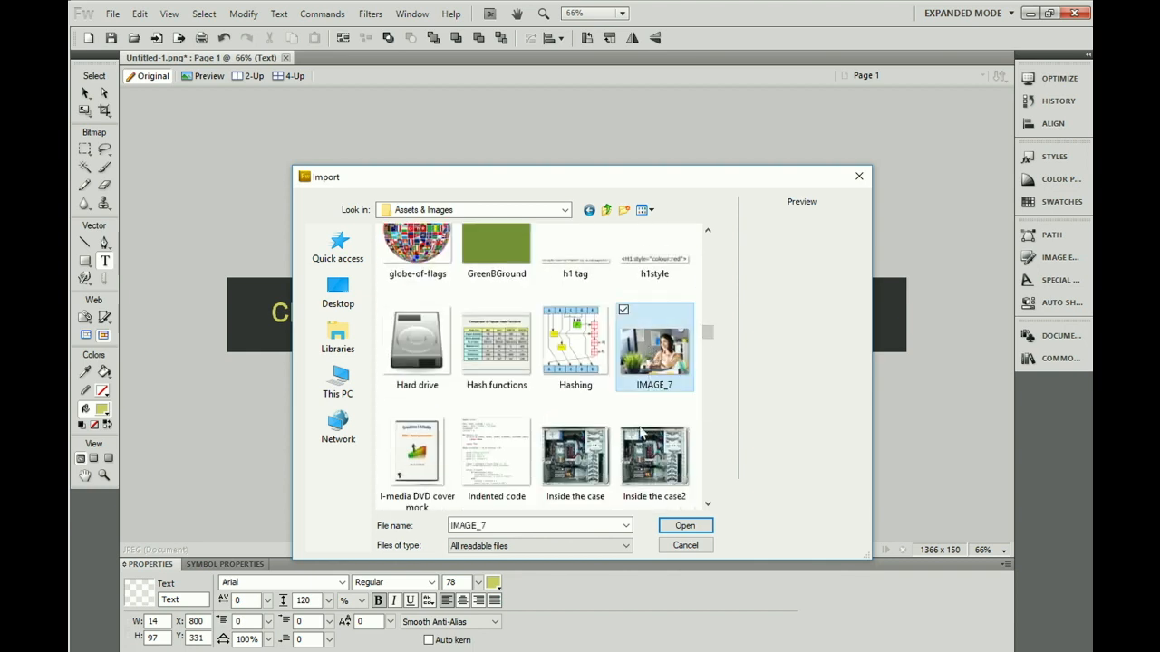
pyautogui.click(676, 525)
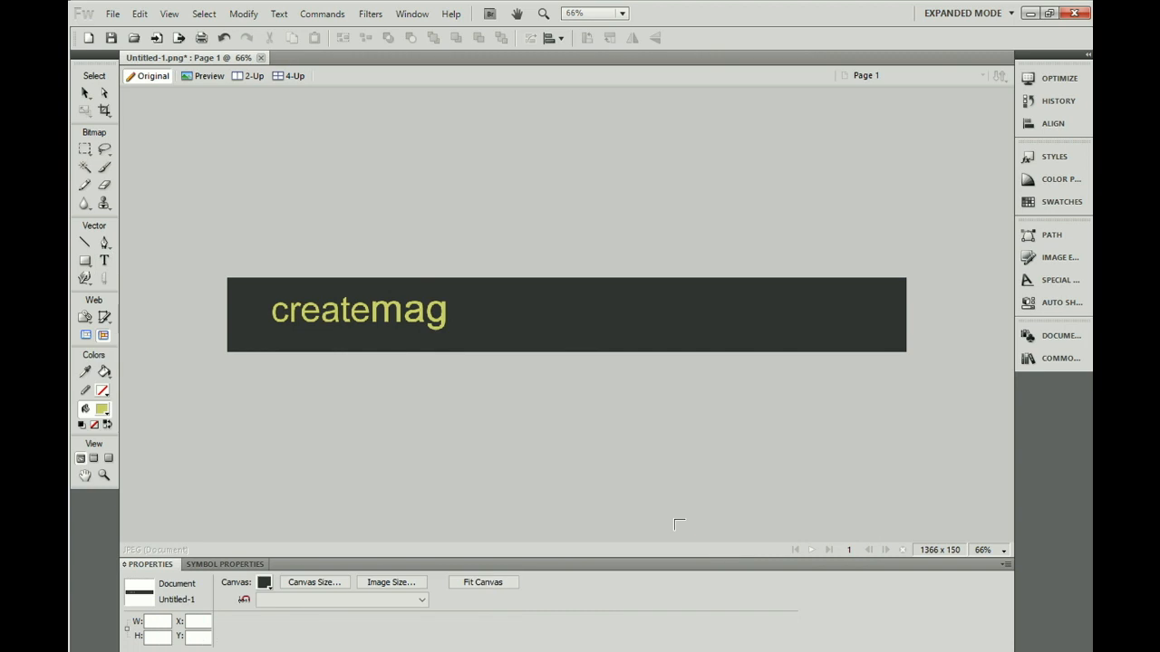
pyautogui.click(662, 348)
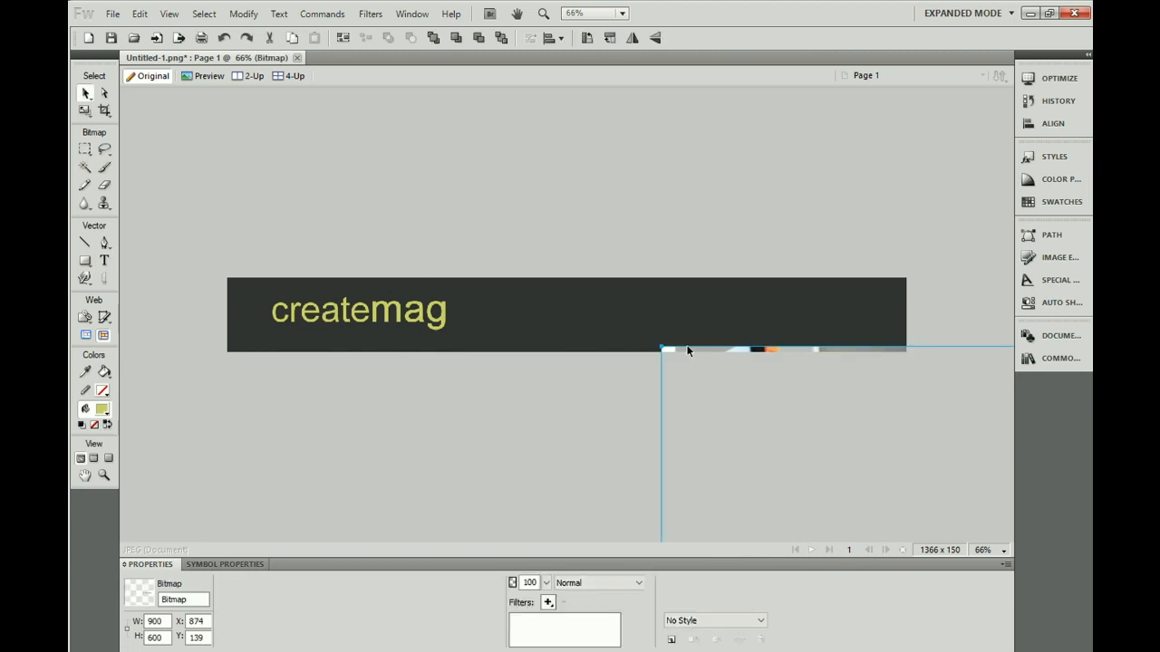
# - Shrink the imported photo to about 275 by 147 px and position it at the right end of the banner
pyautogui.moveTo(687, 350); pyautogui.dragTo(589, 233)
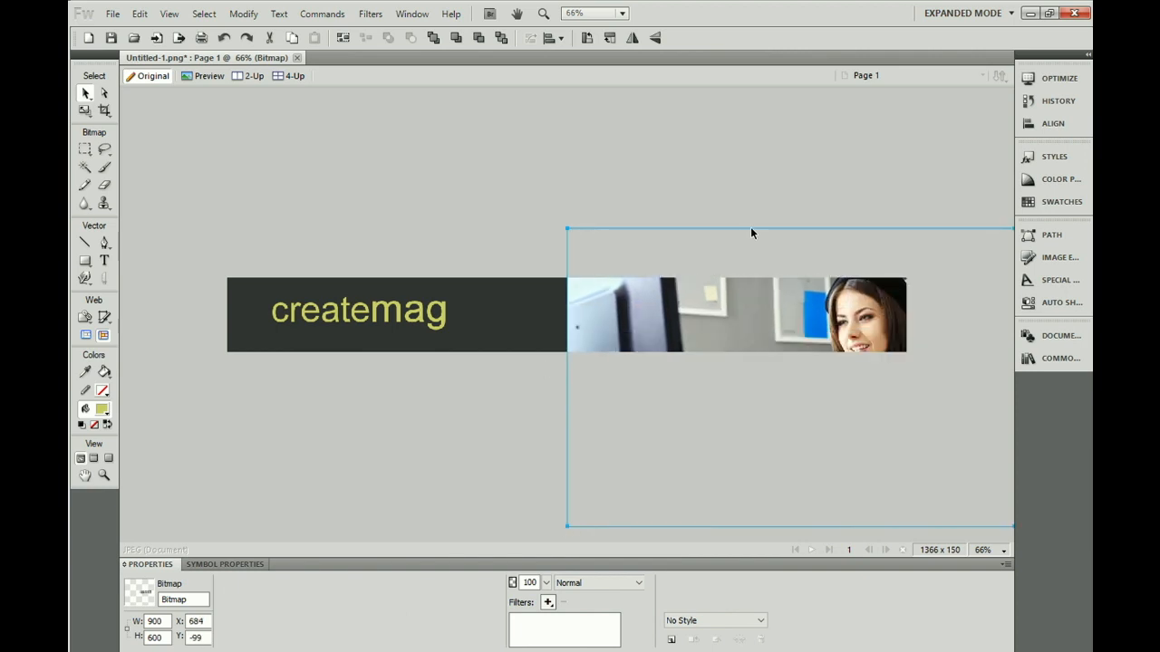
pyautogui.moveTo(751, 234); pyautogui.dragTo(600, 193)
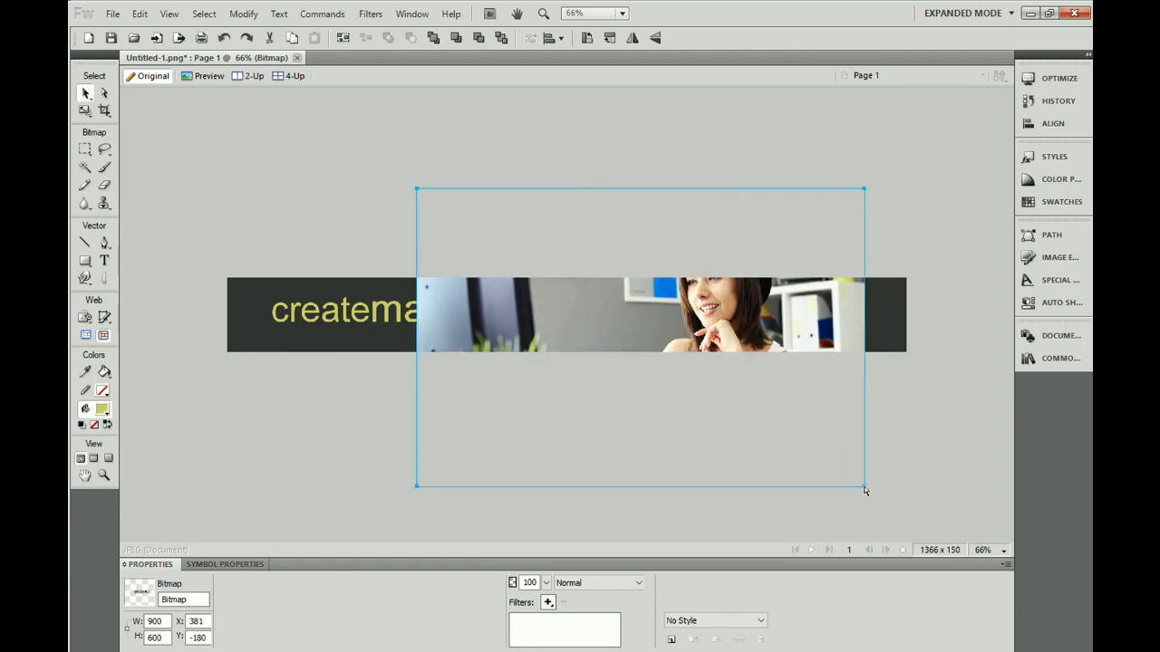
pyautogui.moveTo(864, 489); pyautogui.dragTo(553, 263)
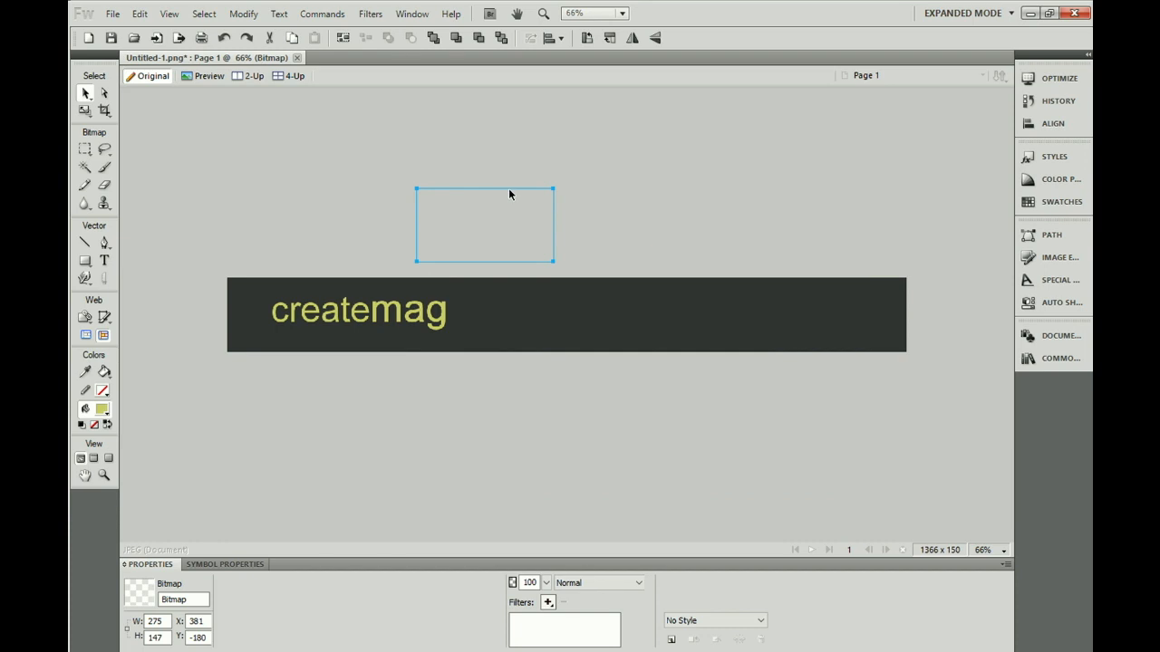
pyautogui.moveTo(508, 194); pyautogui.dragTo(866, 283)
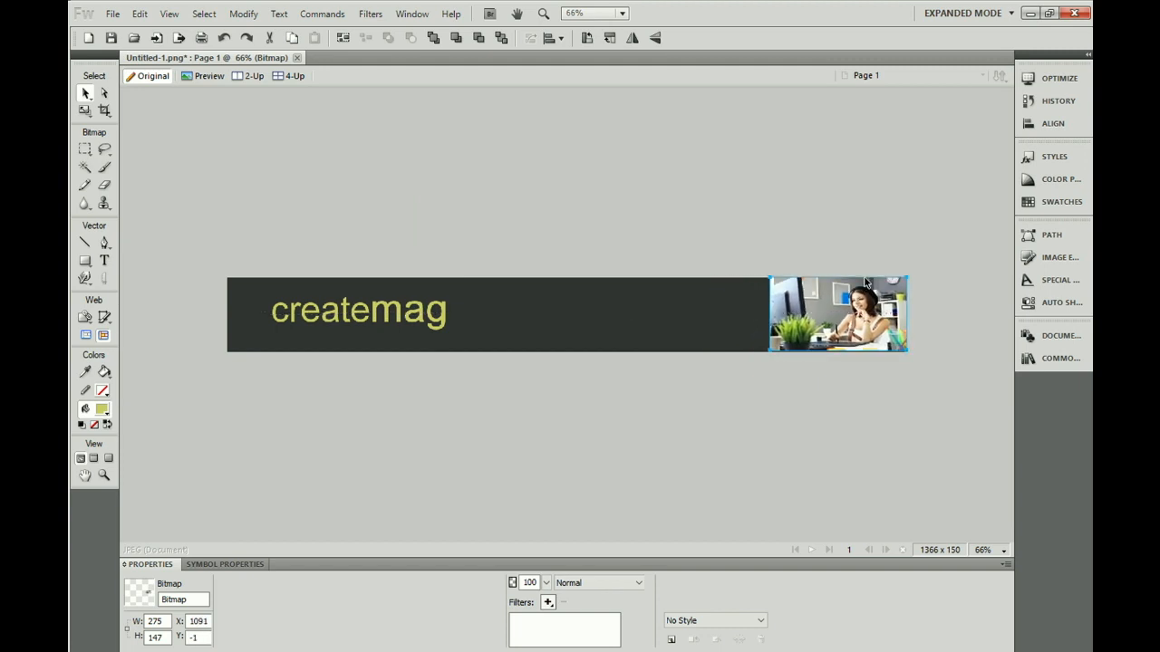
pyautogui.click(857, 384)
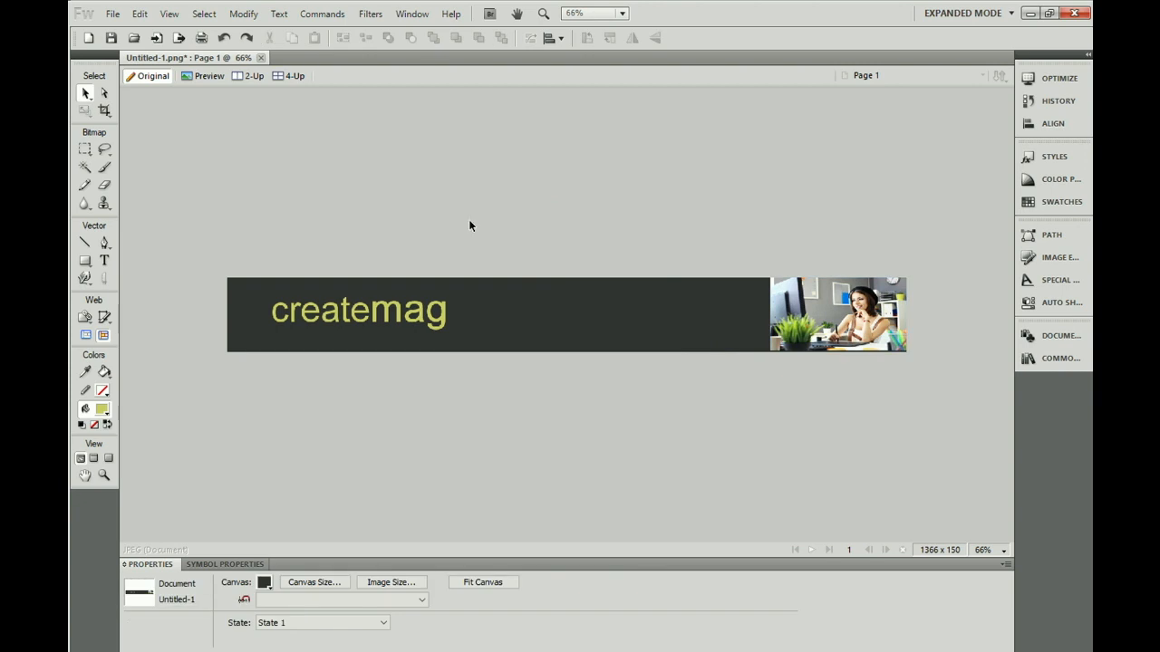
# - Start saving the banner as a new file and browse to Kingsdown, Teaching, Yr11IT, CiDA on the F: drive
pyautogui.click(112, 14)
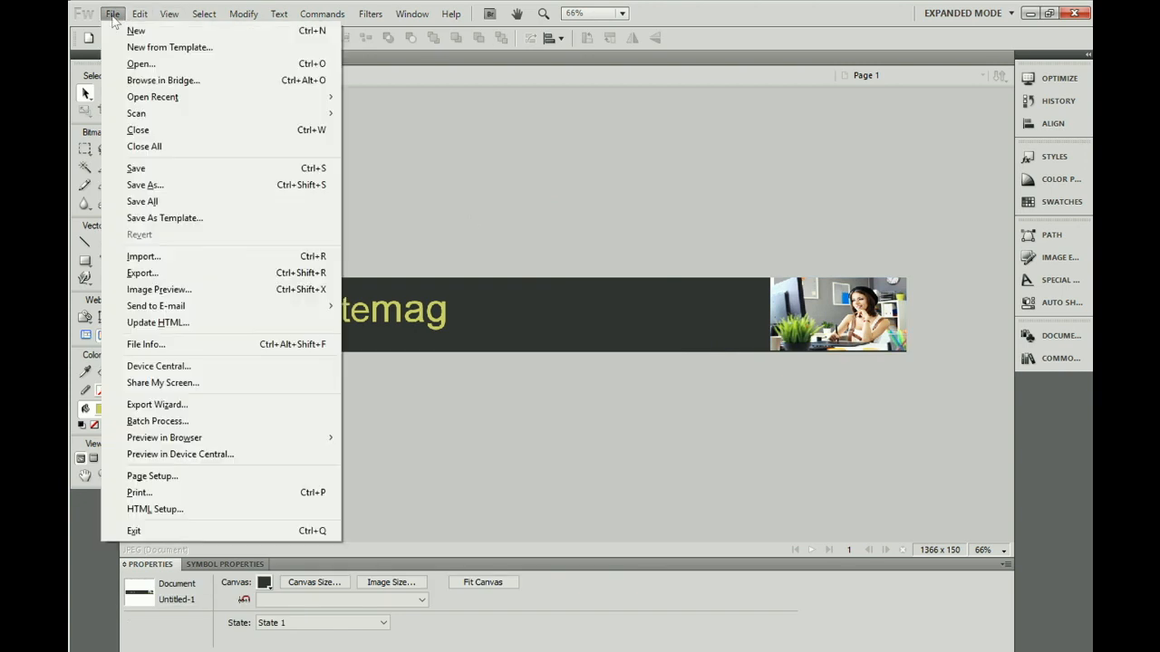
pyautogui.click(142, 185)
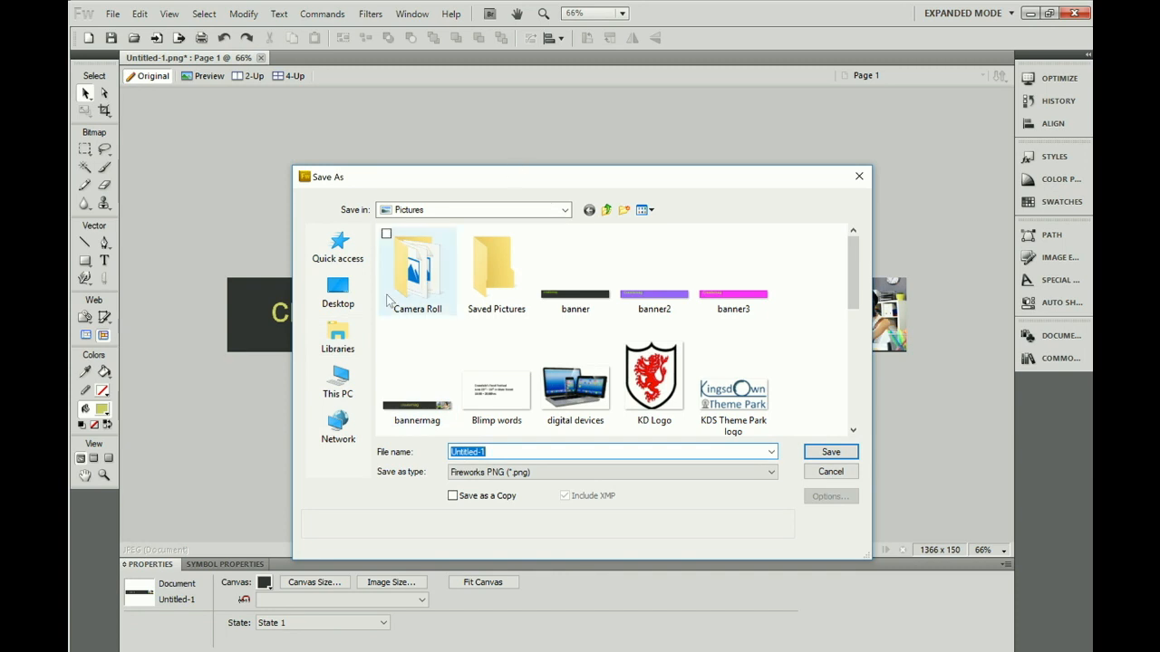
pyautogui.click(338, 382)
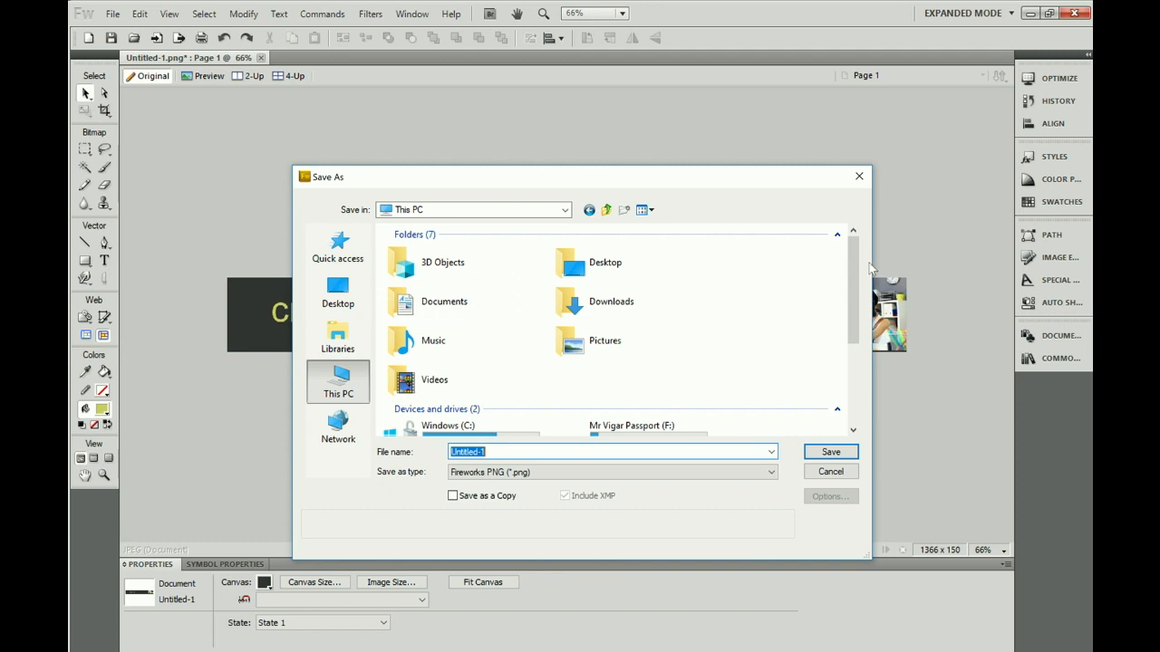
pyautogui.moveTo(854, 279); pyautogui.dragTo(850, 359)
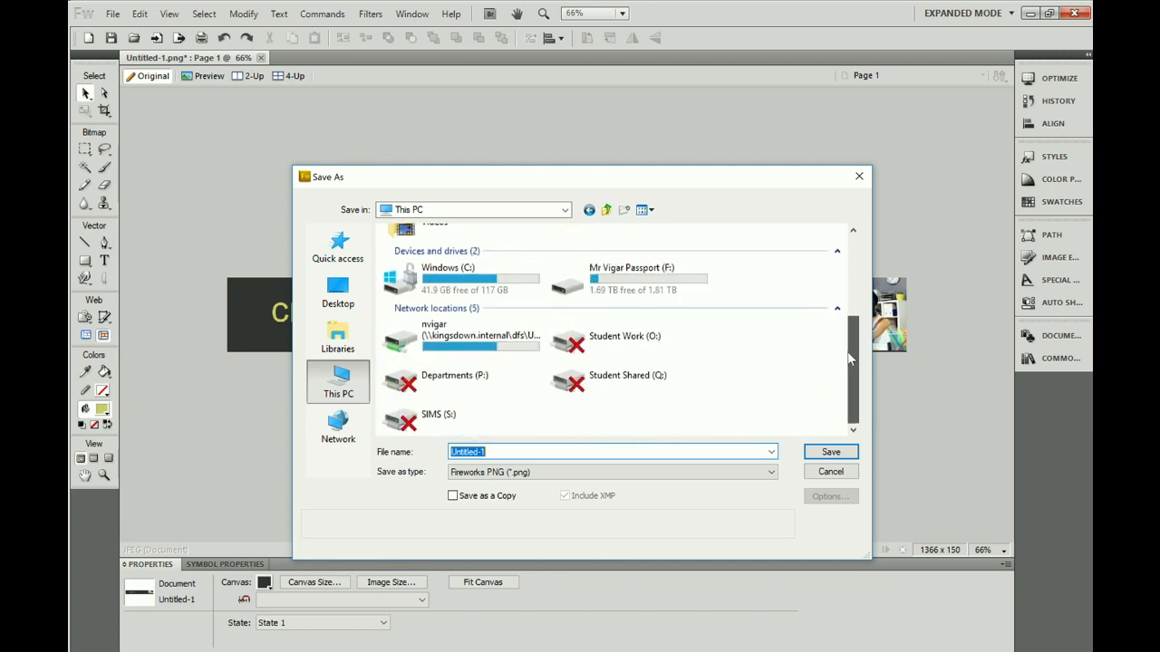
pyautogui.doubleClick(566, 290)
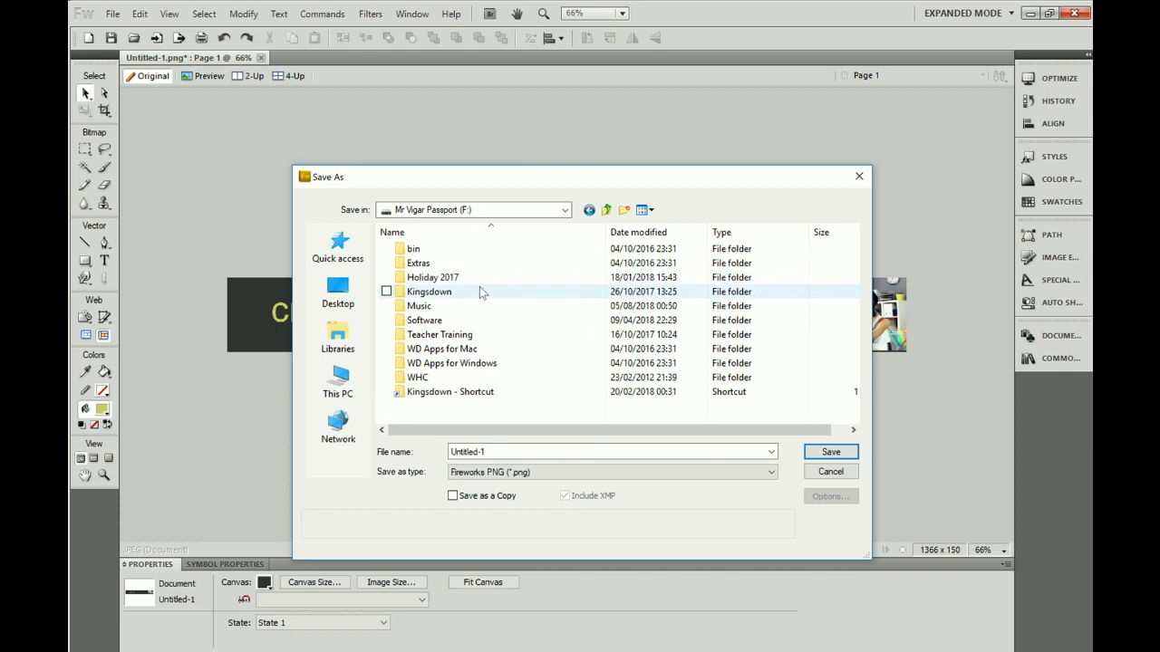
pyautogui.click(464, 298)
pyautogui.doubleClick(464, 298)
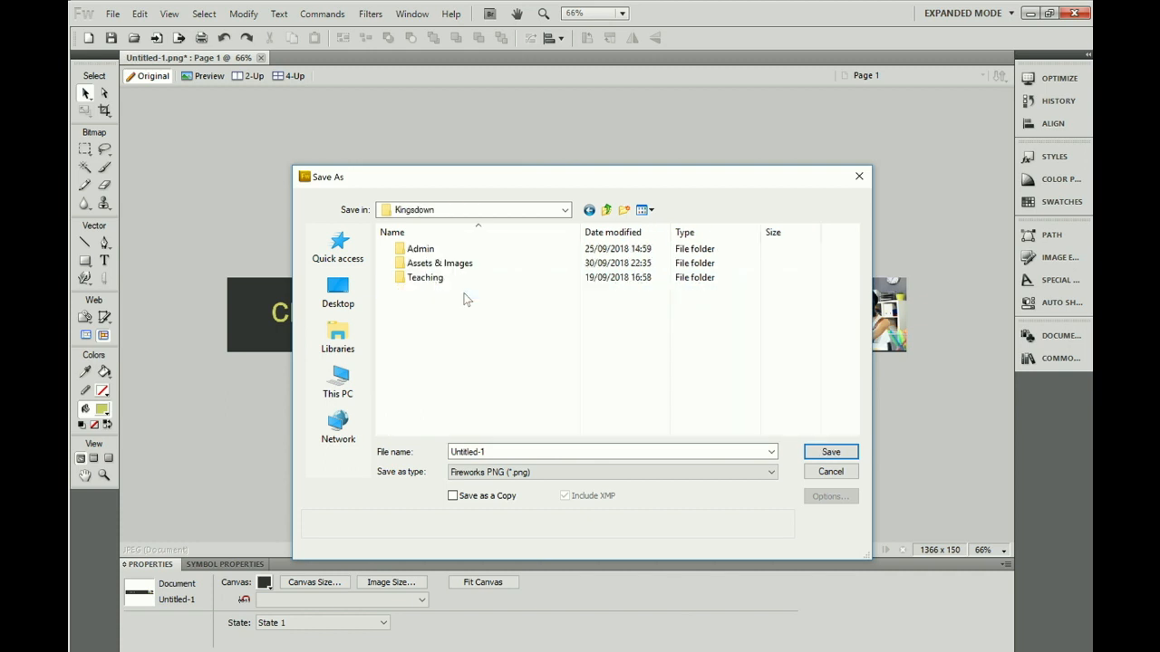
pyautogui.doubleClick(466, 278)
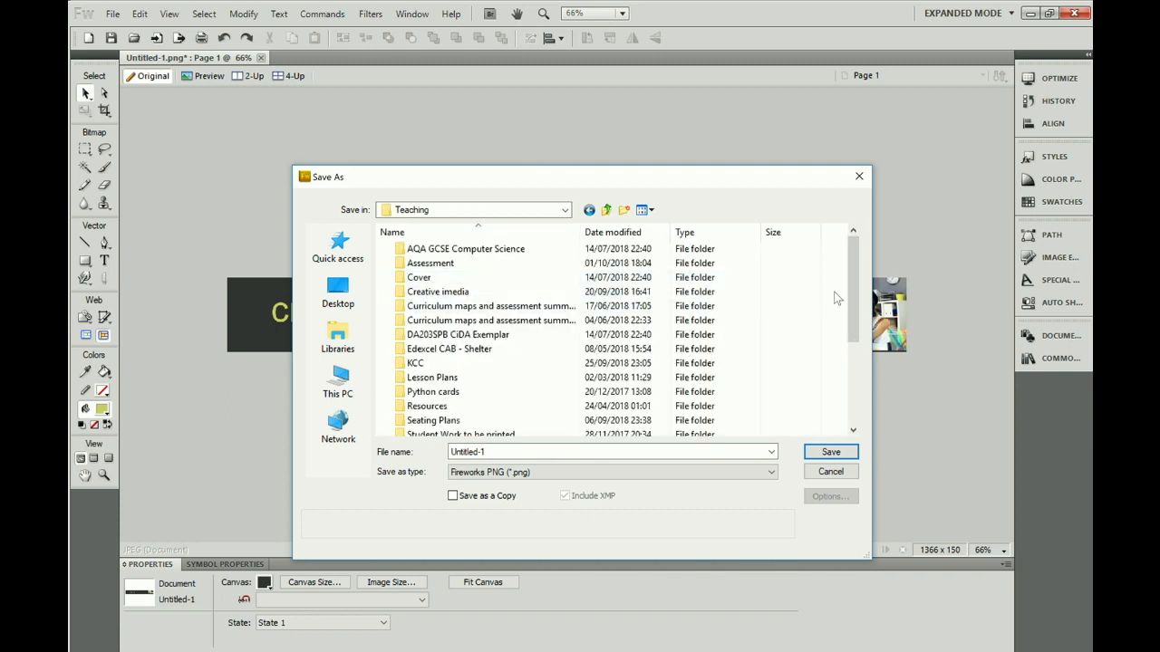
pyautogui.moveTo(854, 286); pyautogui.dragTo(826, 405)
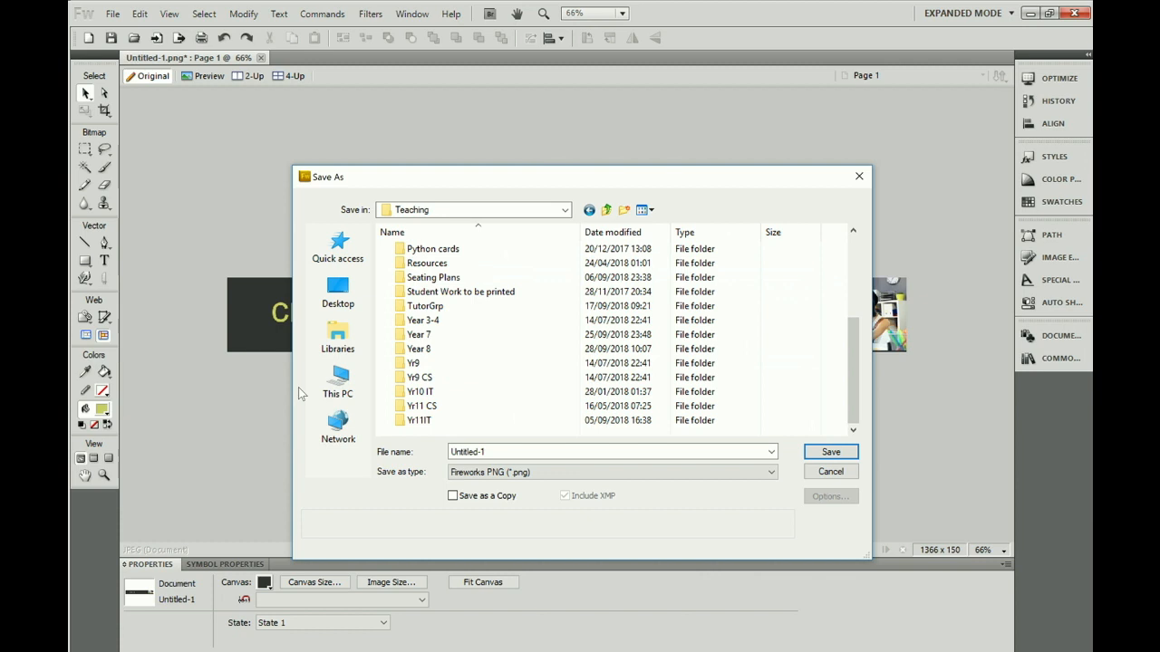
pyautogui.doubleClick(419, 422)
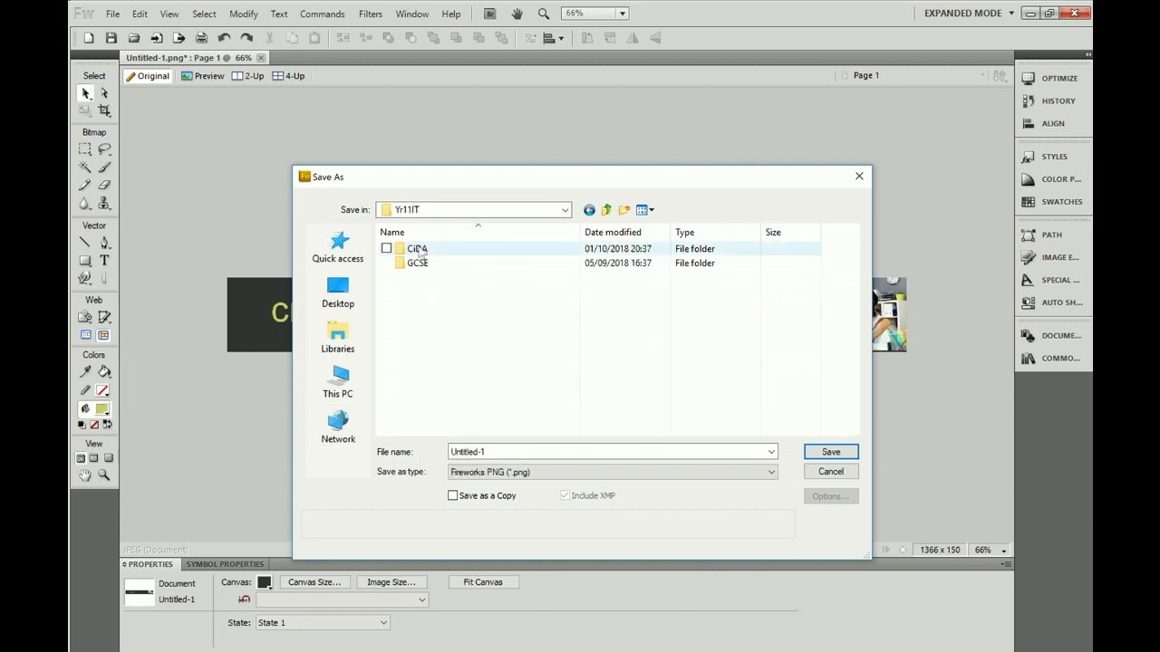
pyautogui.doubleClick(418, 250)
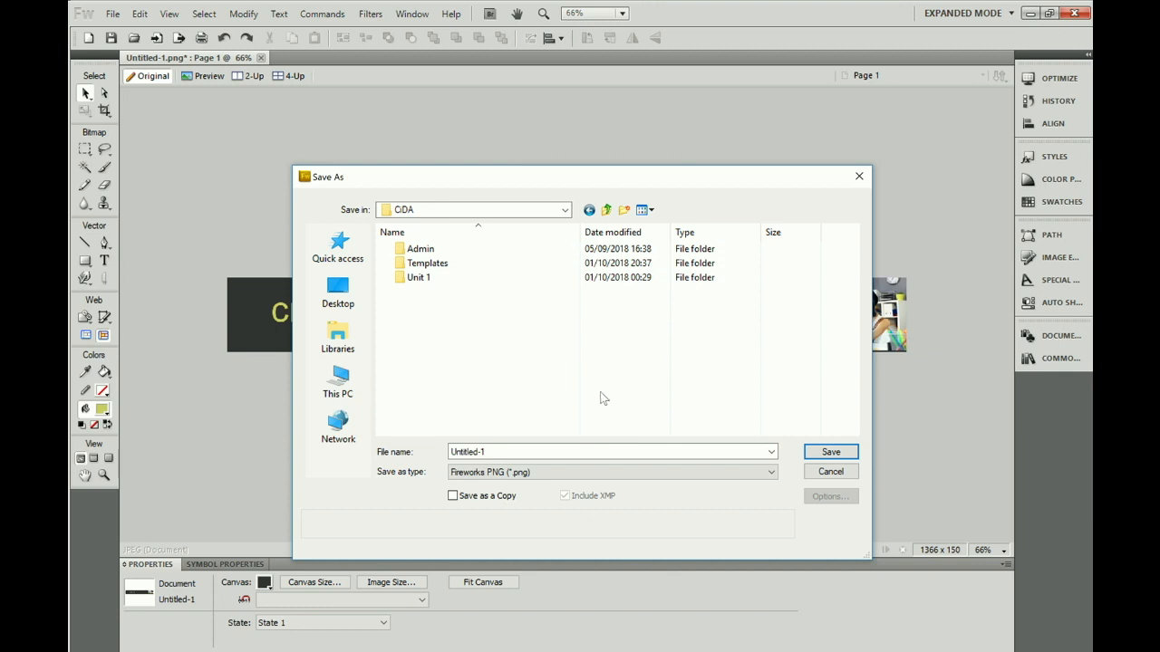
# - Name the file Banner and save it as a Fireworks PNG in the CiDA folder
pyautogui.click(485, 451)
pyautogui.doubleClick(485, 451)
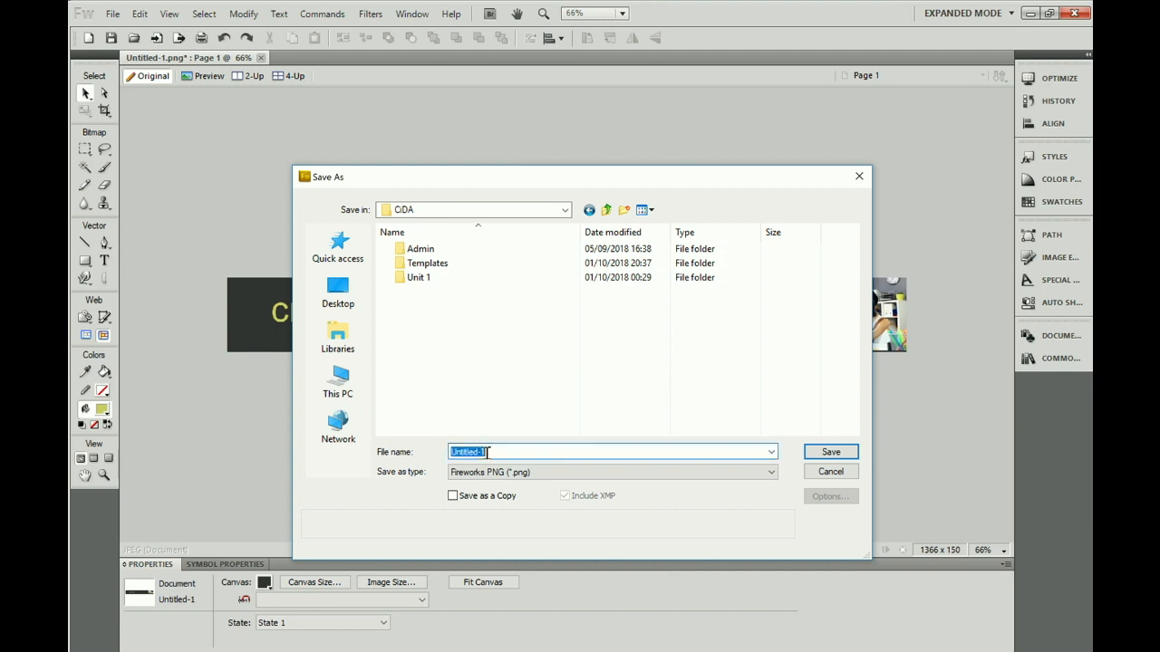
pyautogui.write('Banner')
pyautogui.click(828, 453)
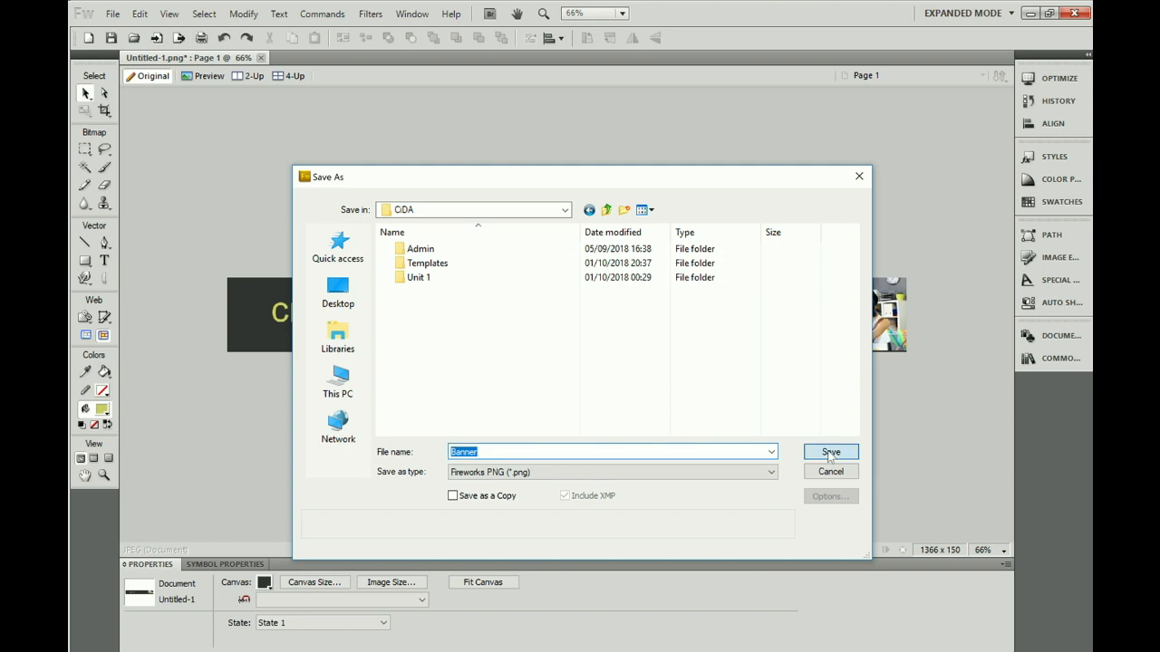
# - Switch to Dreamweaver and insert the Banner image from the CiDA folder into the 150 px high apDiv2 at the top of the template
pyautogui.click(1030, 13)
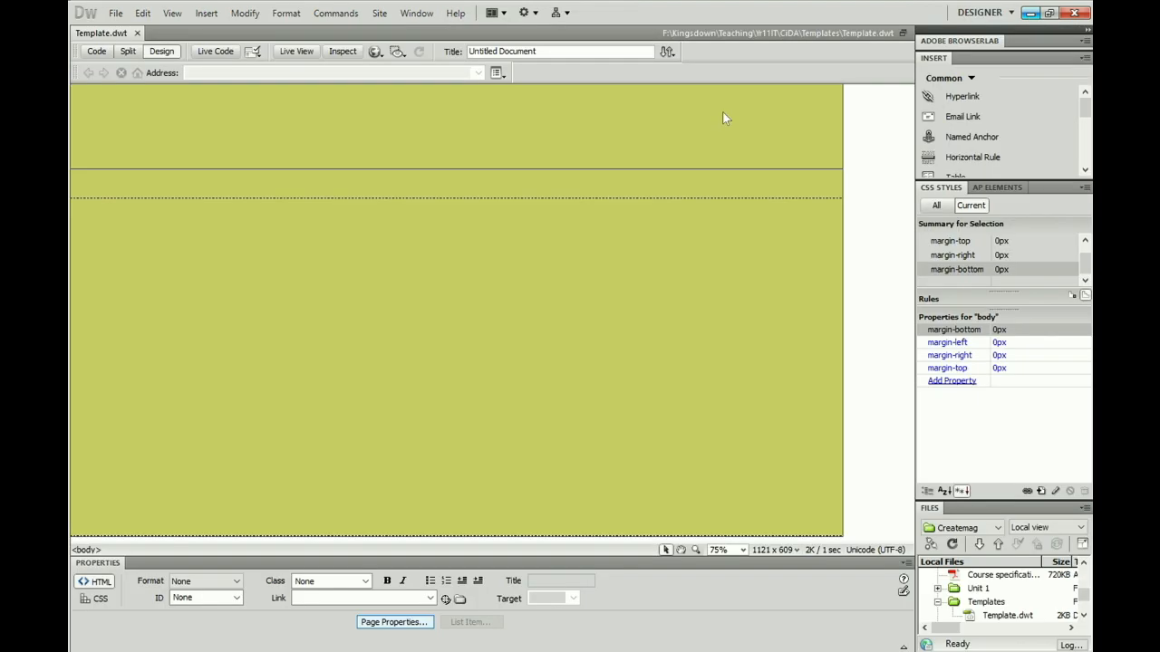
pyautogui.click(550, 169)
pyautogui.click(565, 155)
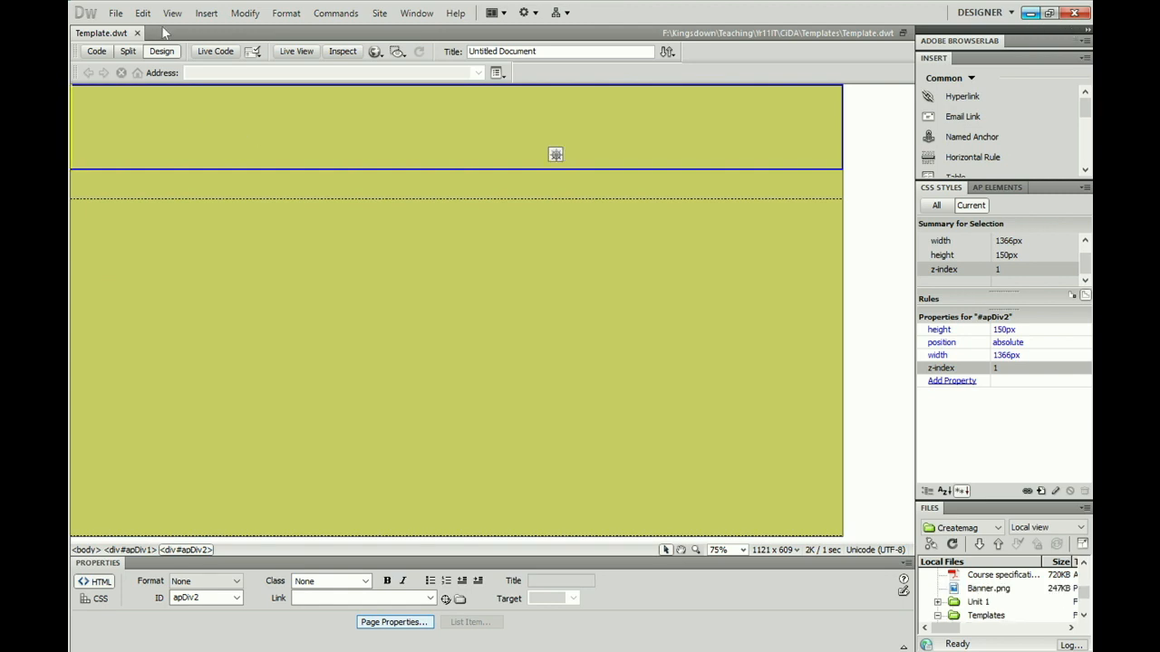
pyautogui.click(204, 15)
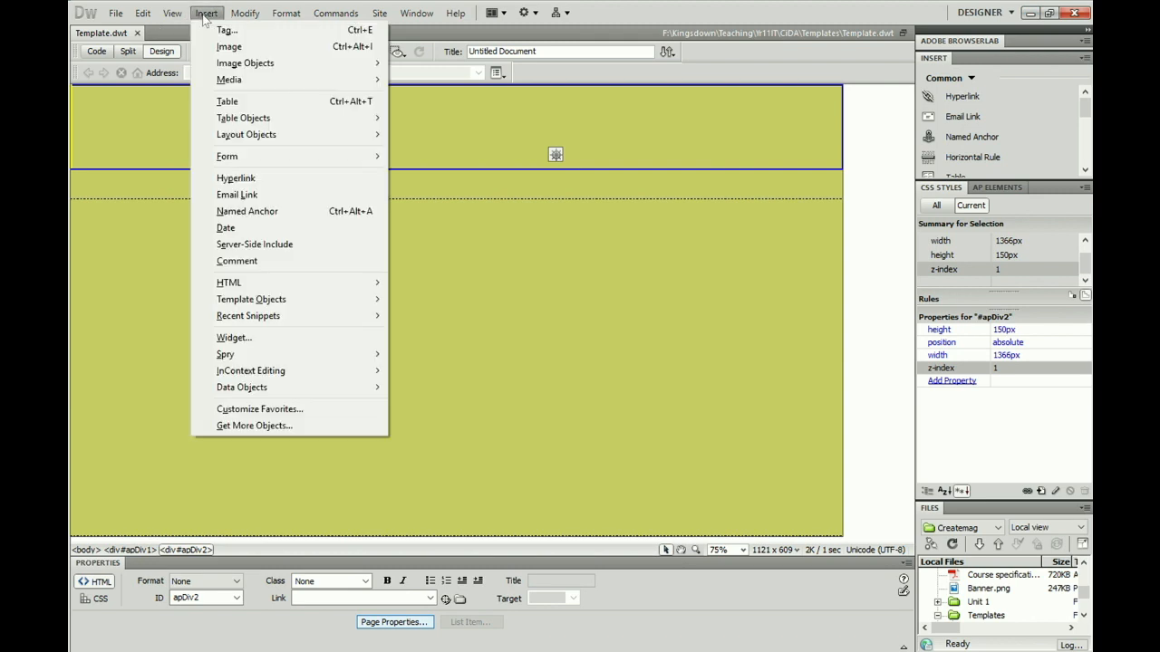
pyautogui.click(229, 47)
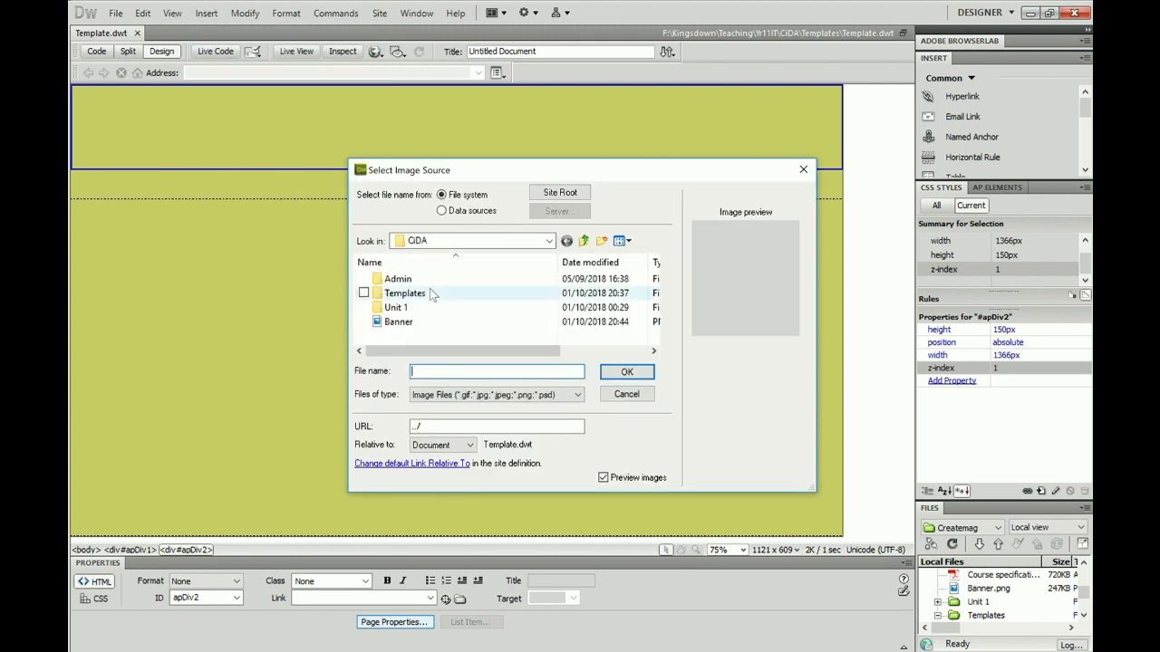
pyautogui.click(393, 325)
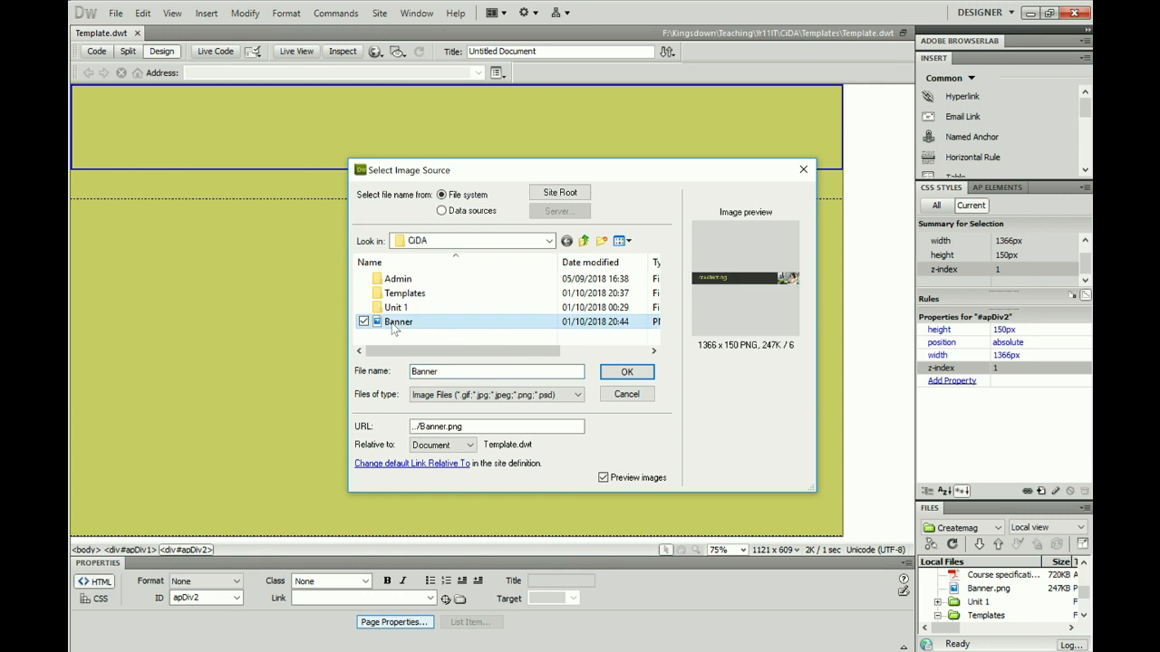
pyautogui.click(626, 375)
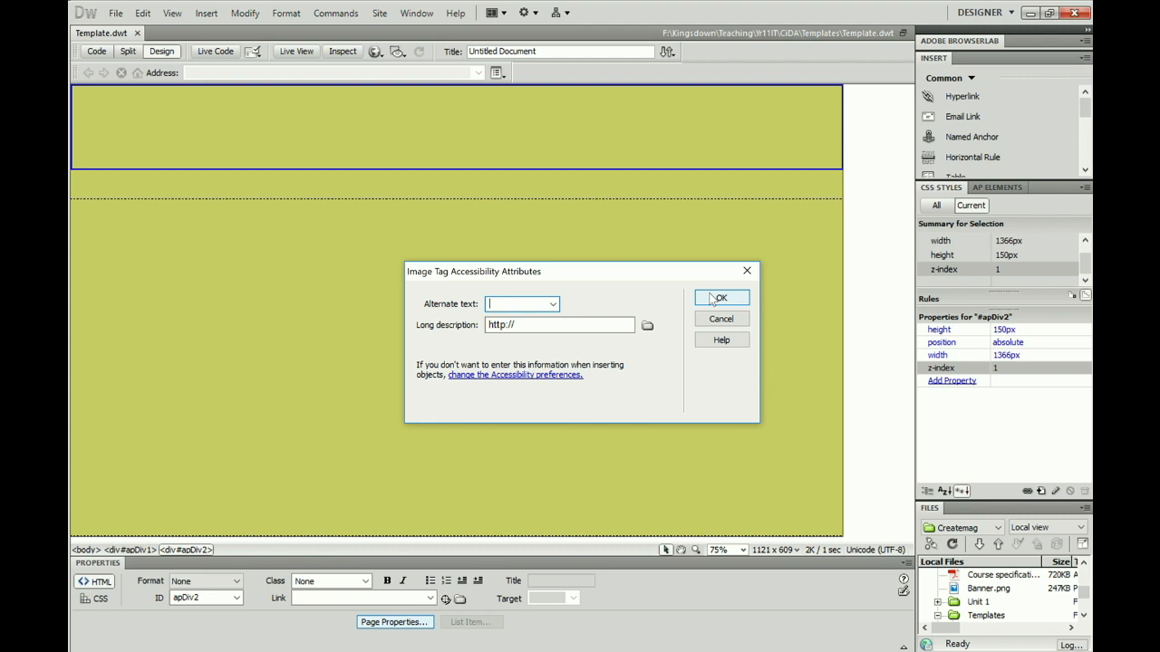
pyautogui.click(716, 299)
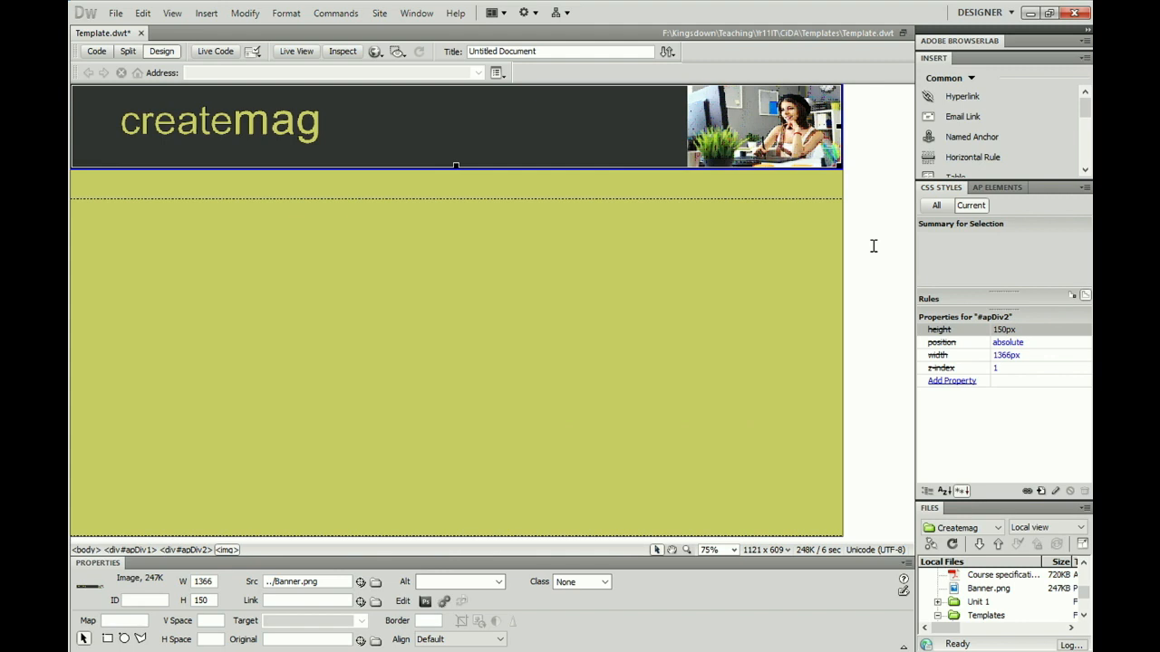
# - Add a background-color property of purple #93C to apDiv3, the narrow strip directly below the banner
pyautogui.click(466, 197)
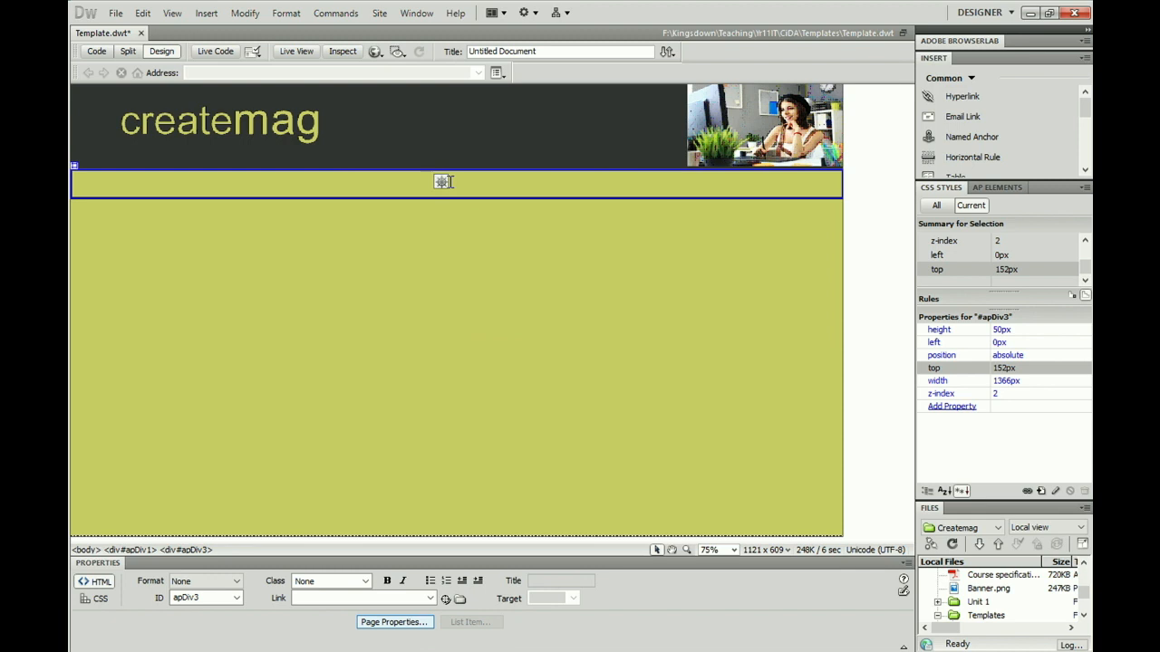
pyautogui.click(960, 407)
pyautogui.click(983, 409)
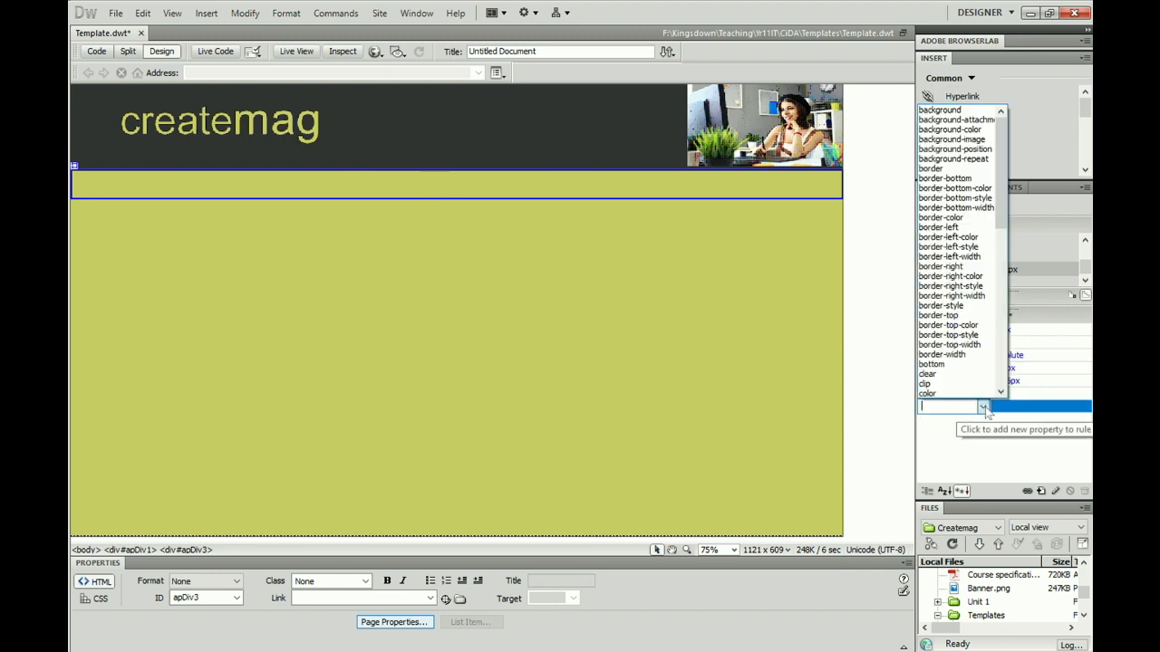
pyautogui.click(968, 132)
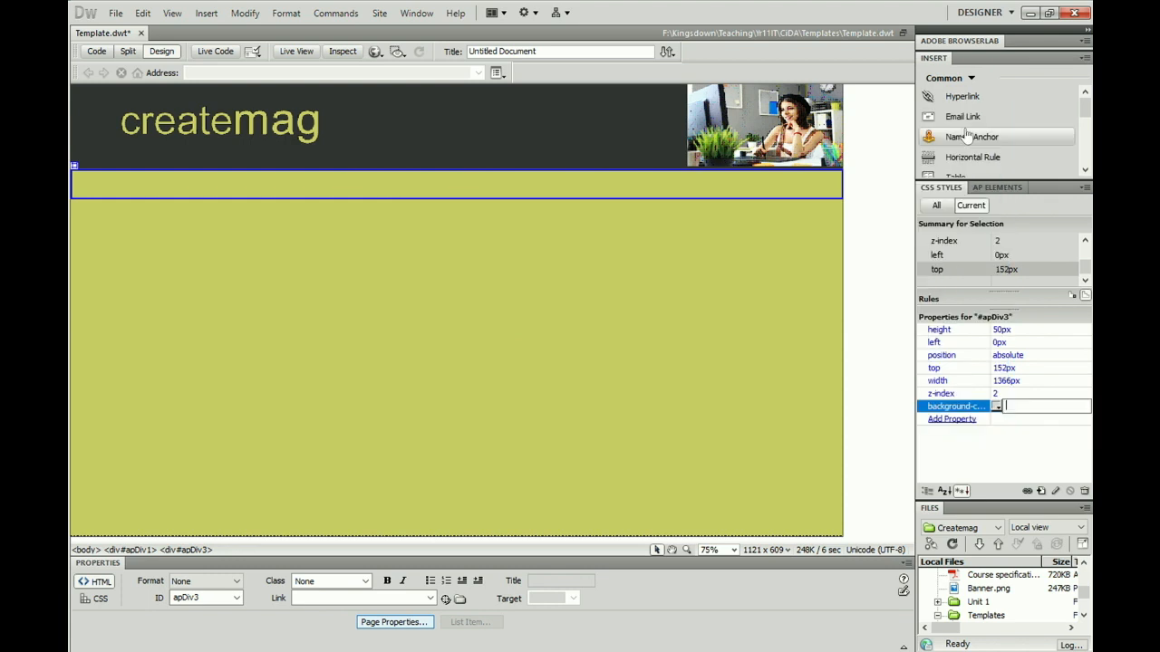
pyautogui.click(998, 407)
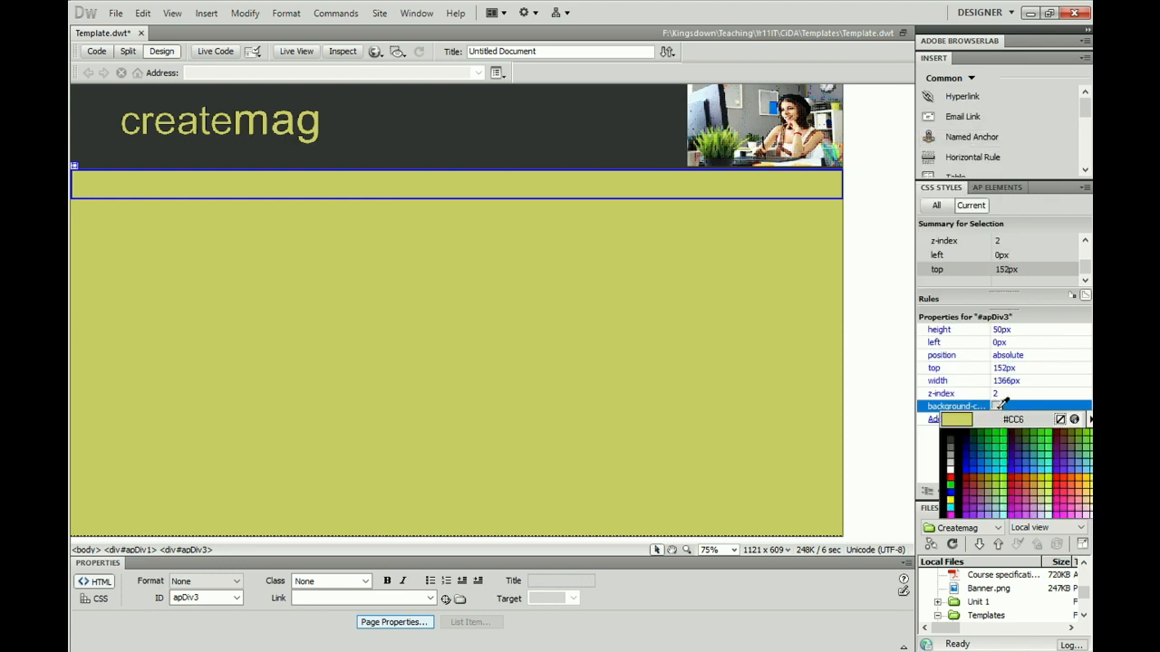
pyautogui.click(973, 505)
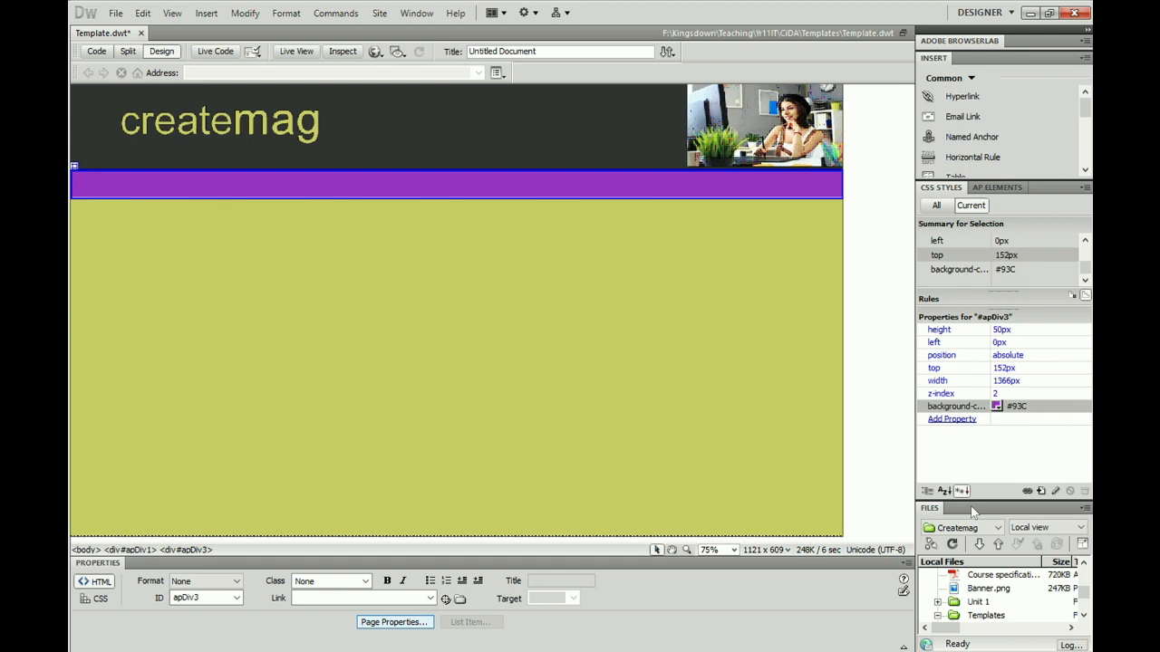
pyautogui.click(866, 351)
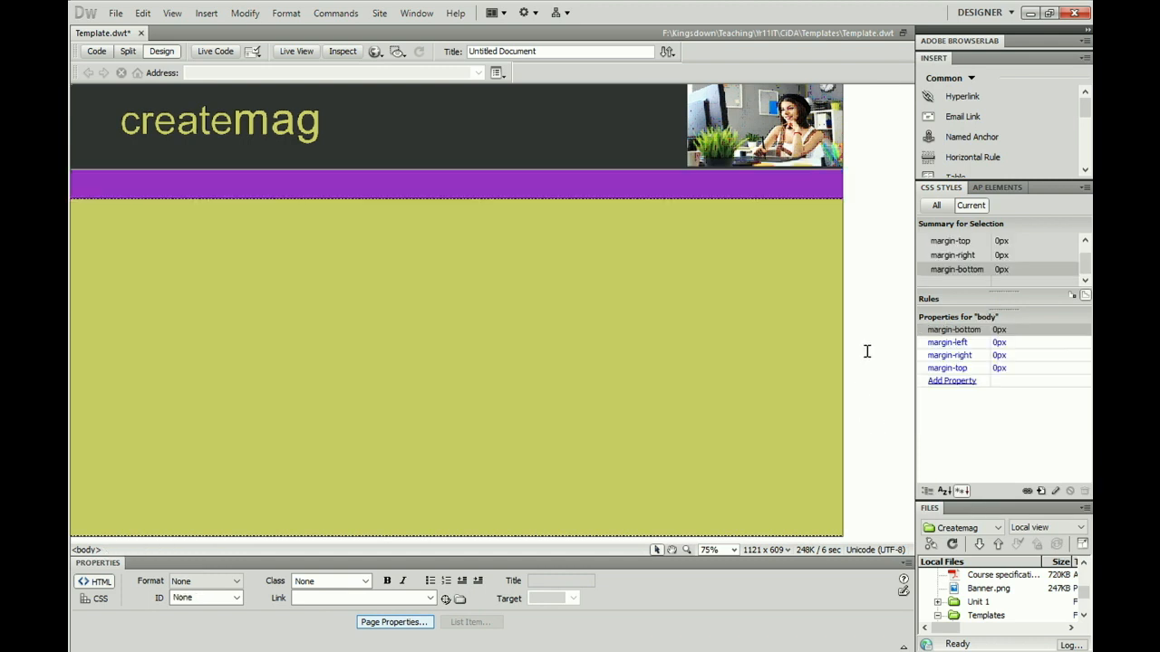